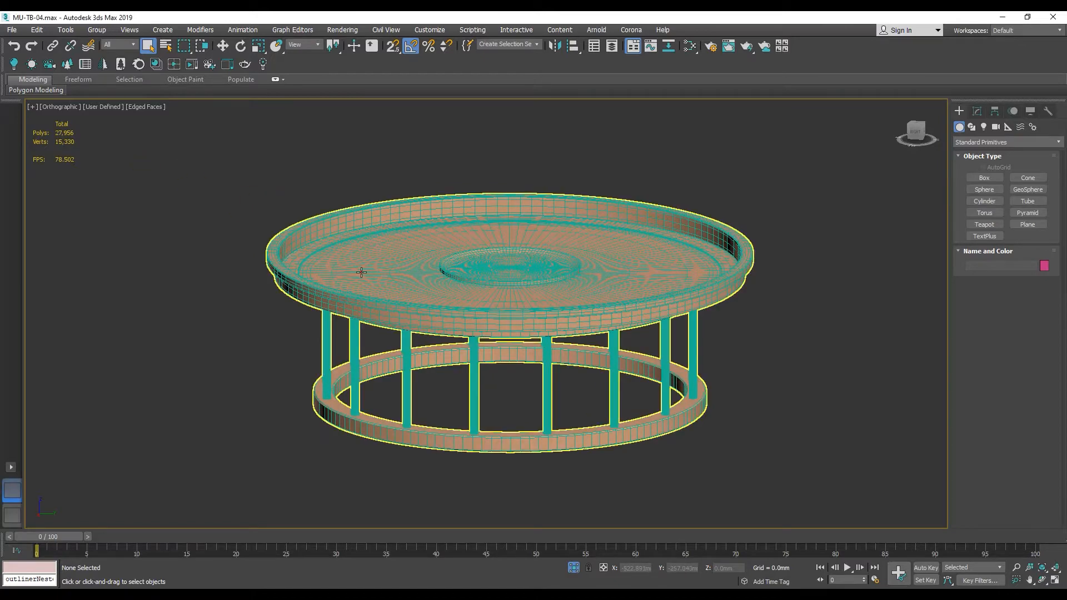
- Select the round table group and add a ProOptimizer modifier to it
click(412, 219)
key(w)
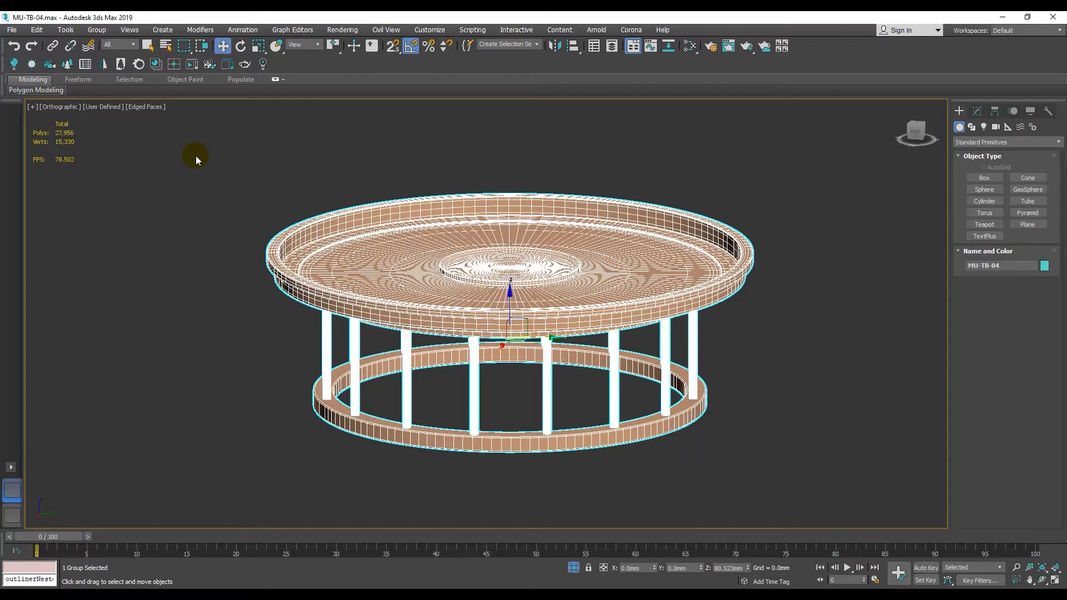
click(980, 112)
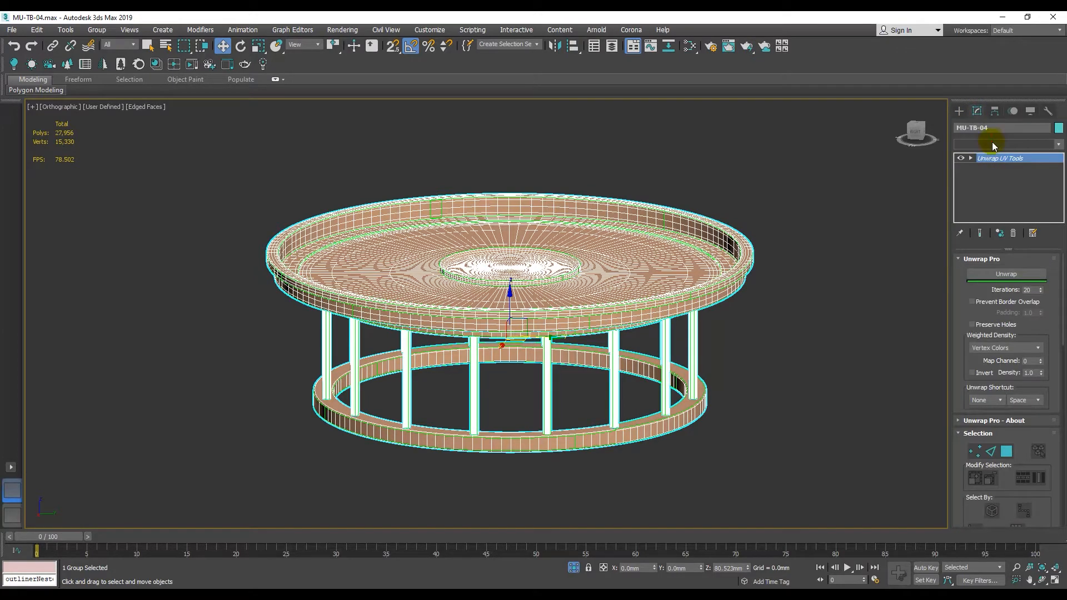
click(995, 144)
key(p)
key(p)
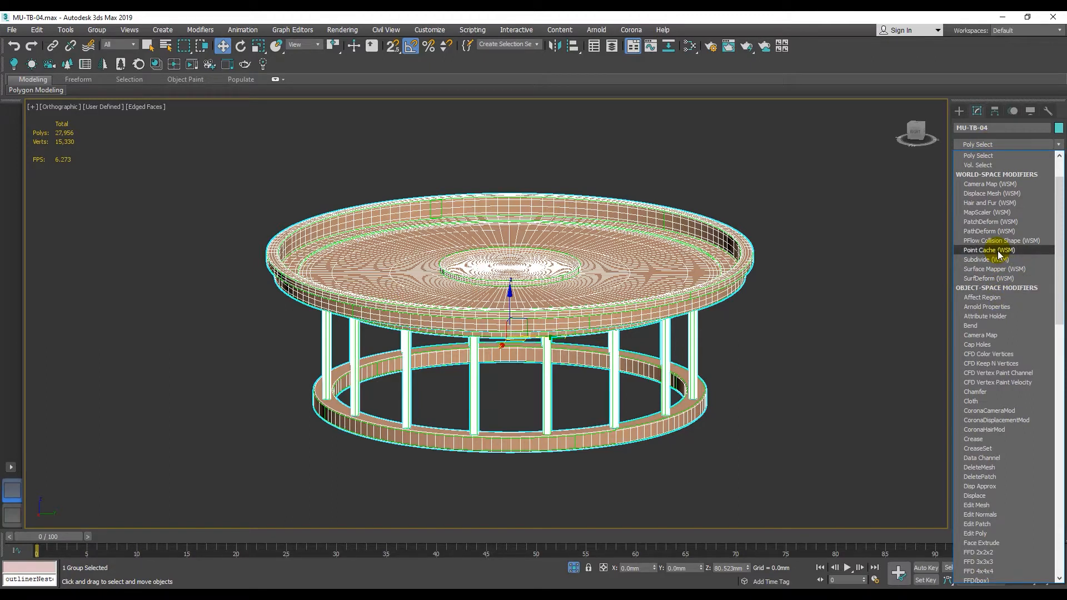
click(990, 129)
click(990, 147)
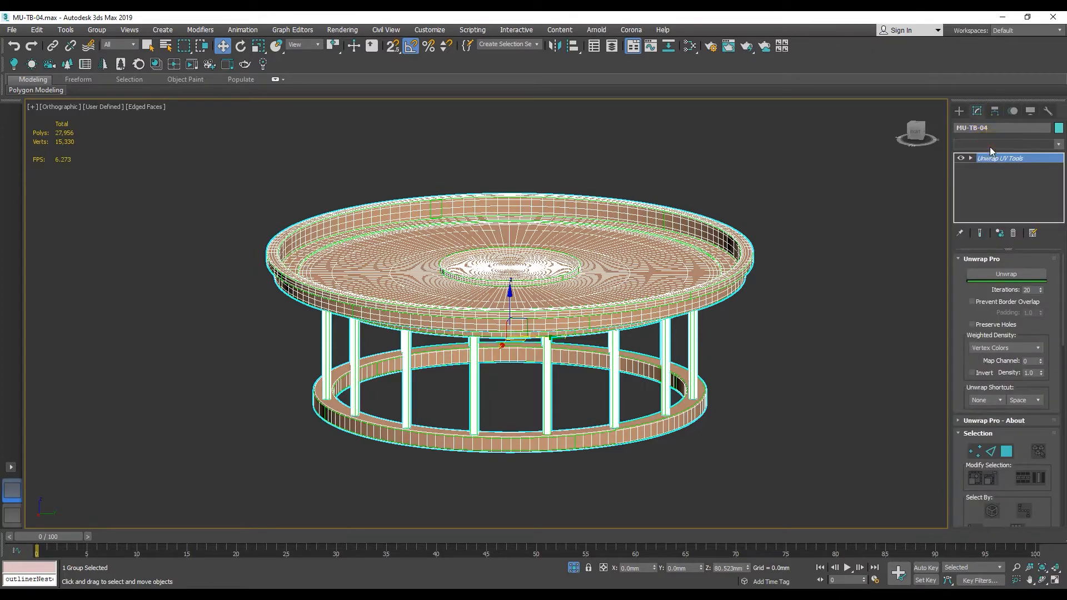
click(991, 145)
key(o)
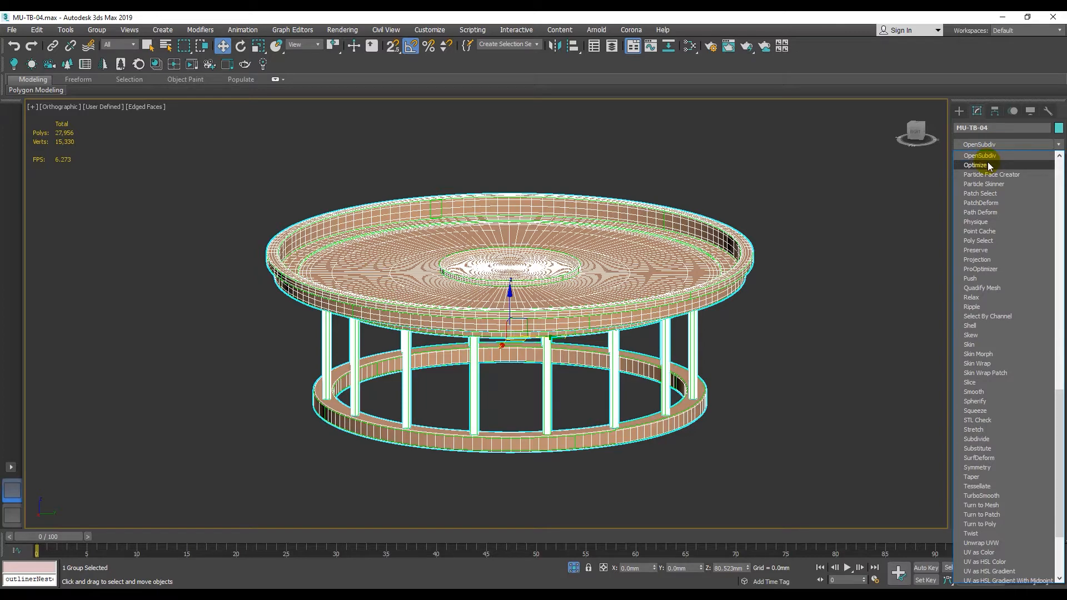
click(981, 269)
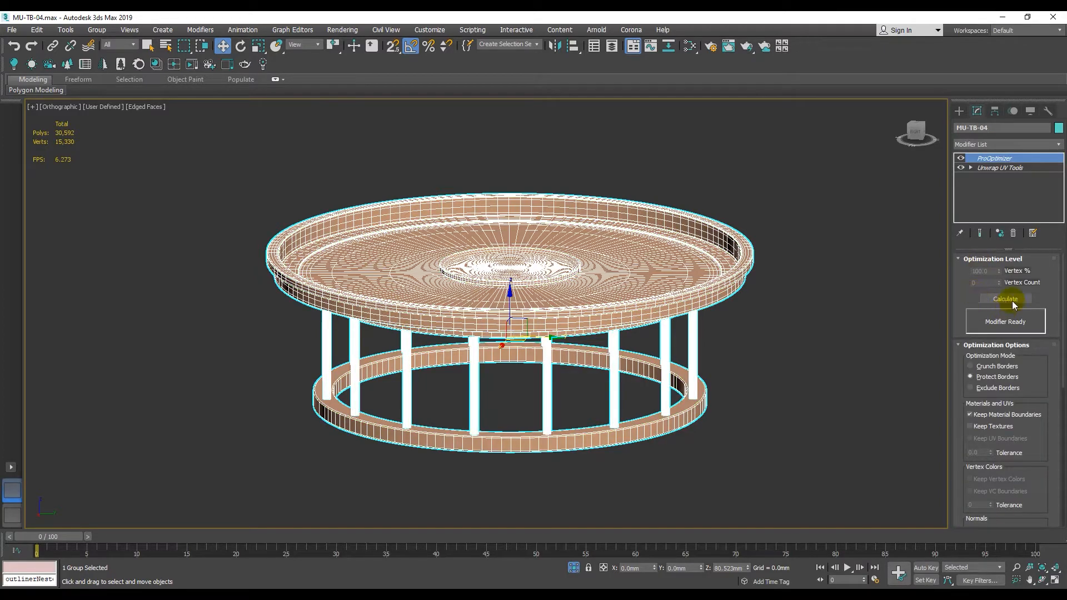
- Calculate the table's mesh optimization and reduce Vertex % to 20, finally setting it to 10
click(1010, 299)
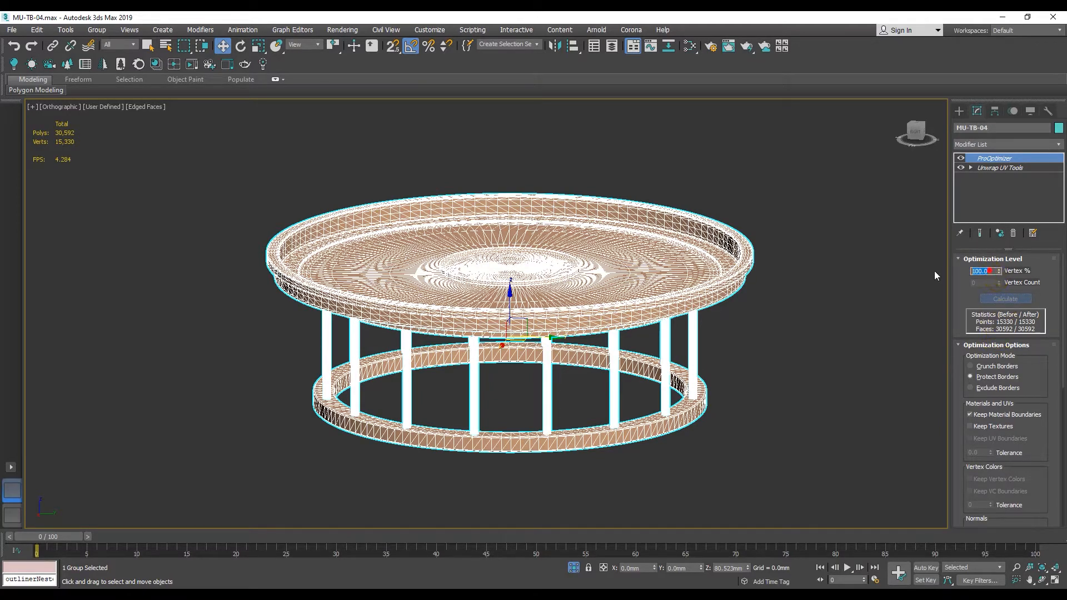
key(Return)
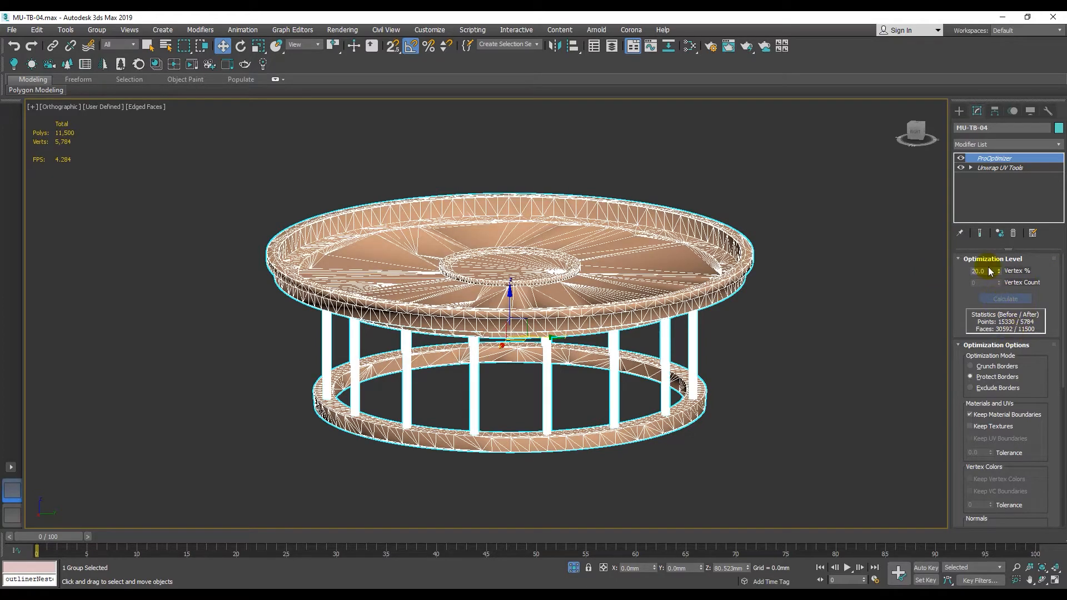
text(10)
key(Return)
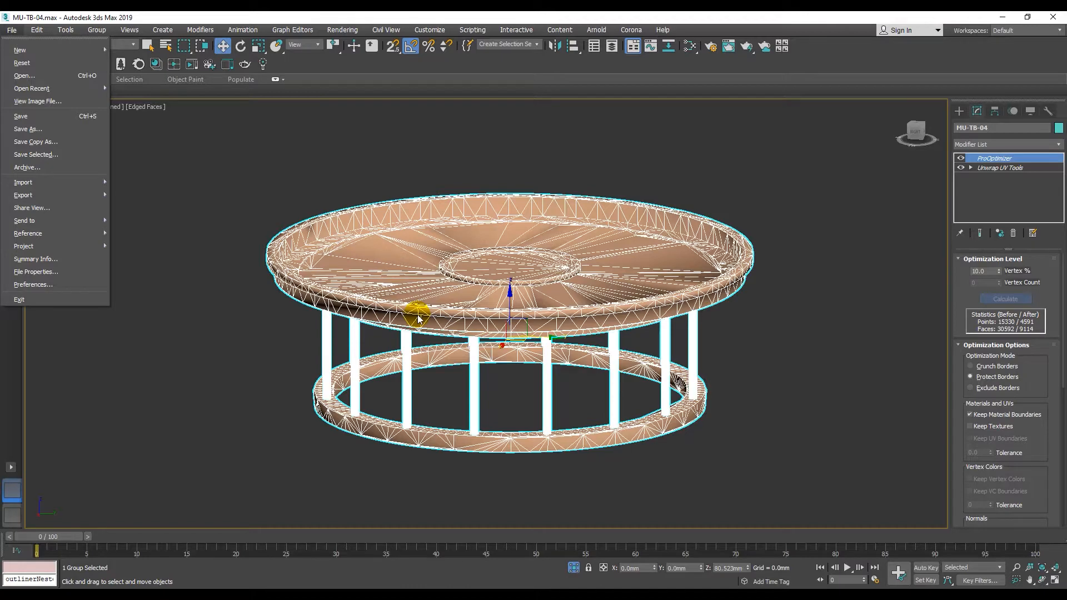
- Start an Export Selected for the table and browse to the VILLA-E1B folder inside XUAR 3DTO SU on drive E
mouse_move(25, 196)
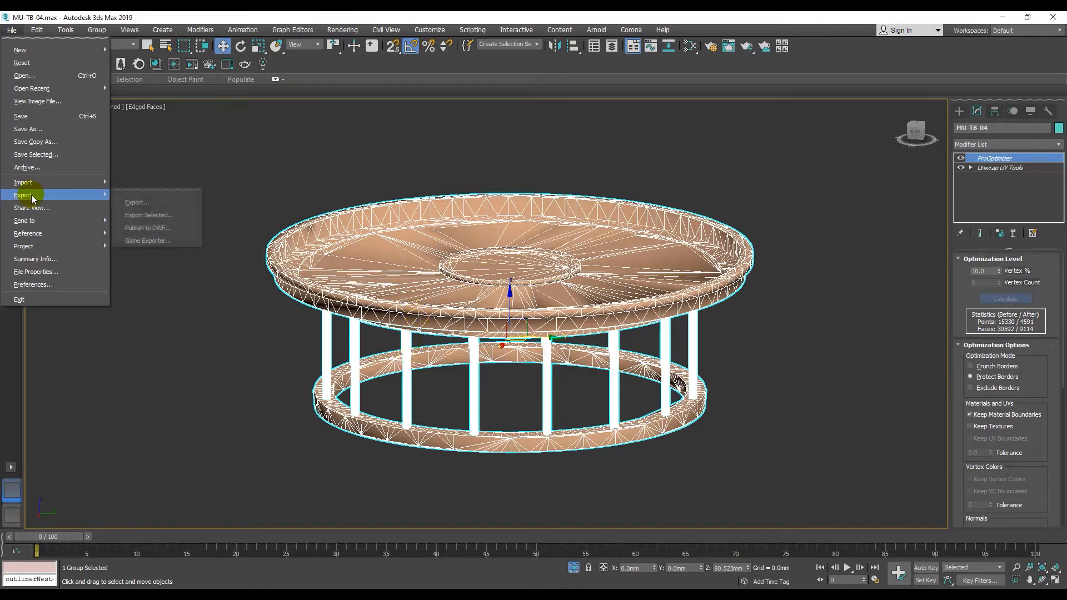
click(147, 213)
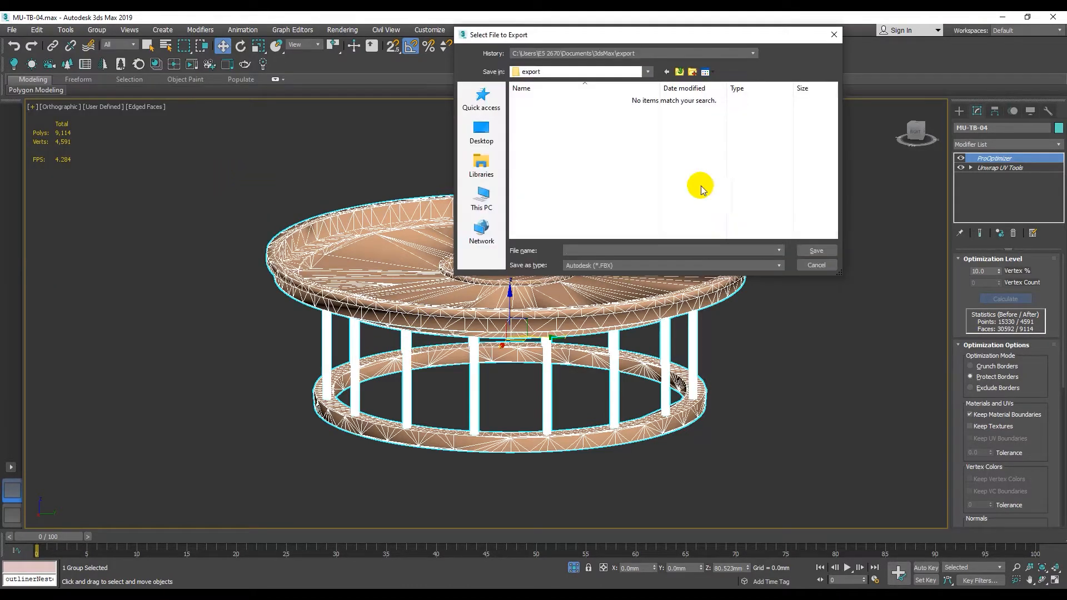
click(647, 72)
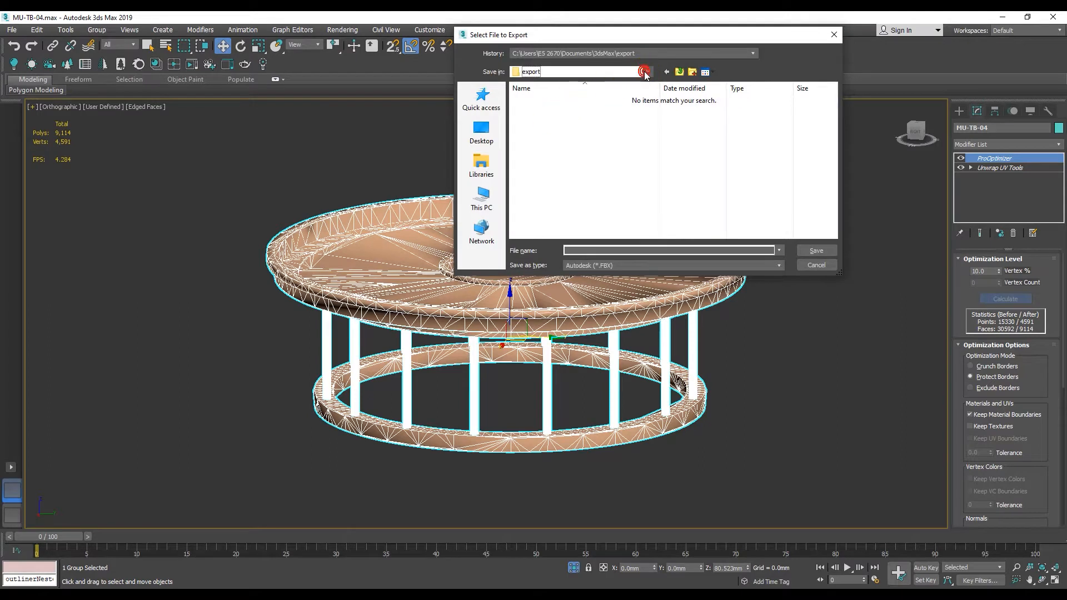
click(583, 261)
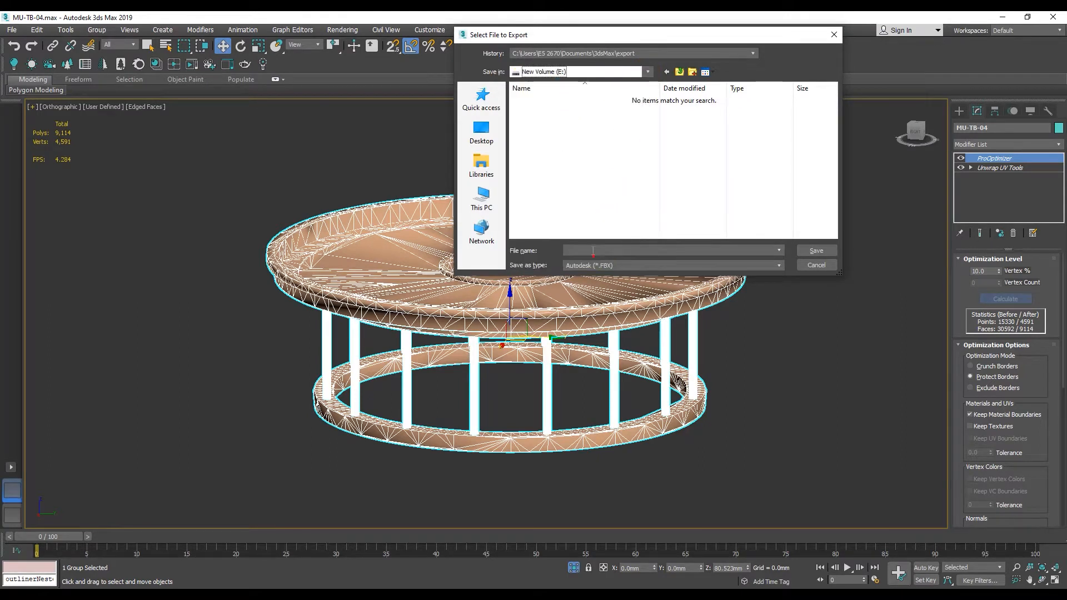
scroll(562, 215, down, 6)
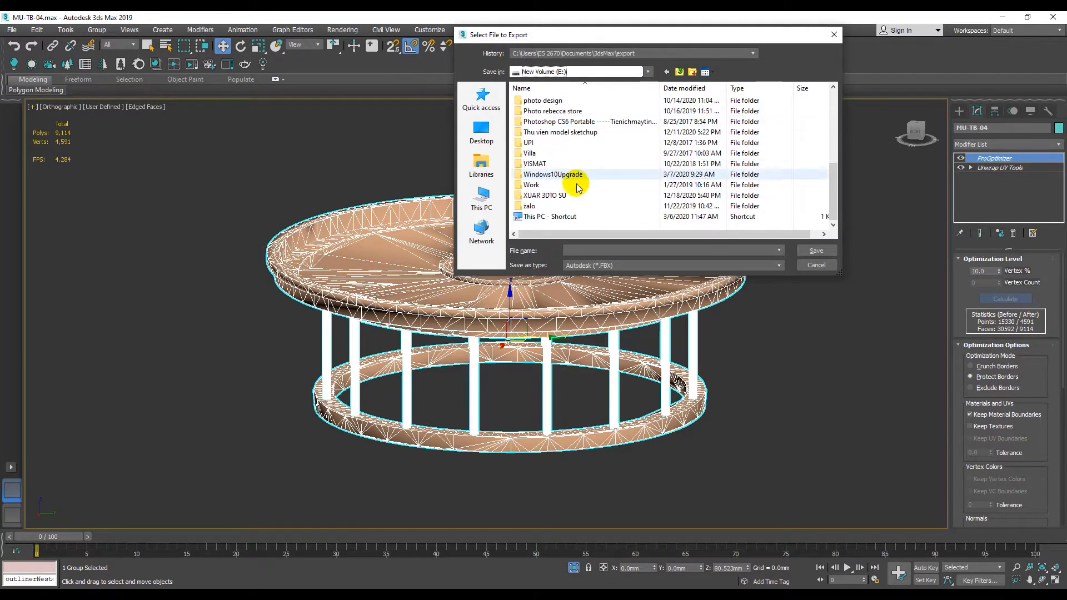
double_click(560, 198)
double_click(603, 164)
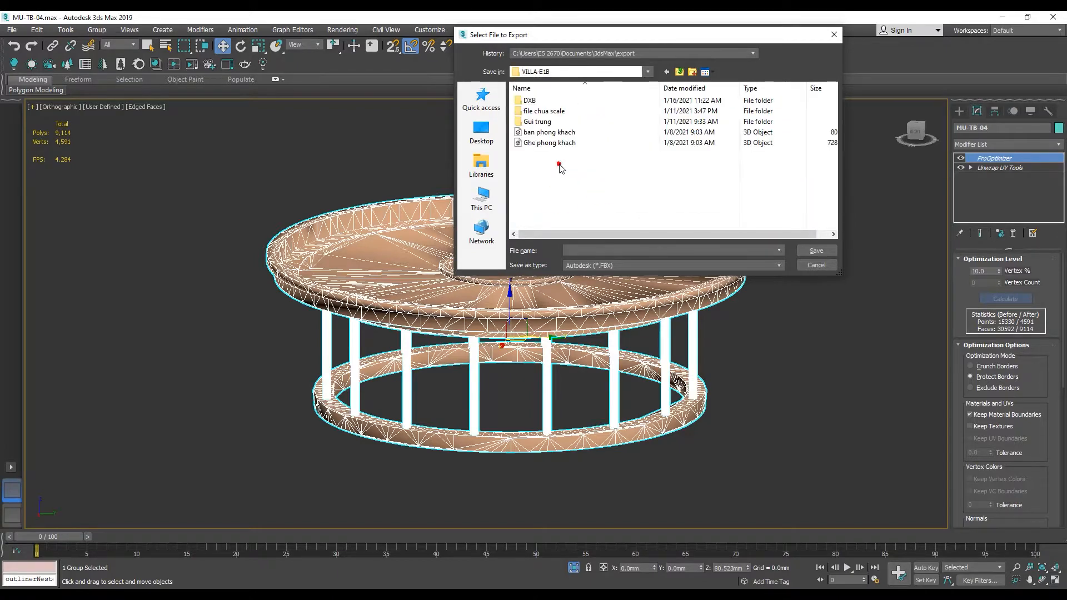
- Create a folder named FUNITURE inside VILLA-E1B and open it as the export location
right_click(638, 177)
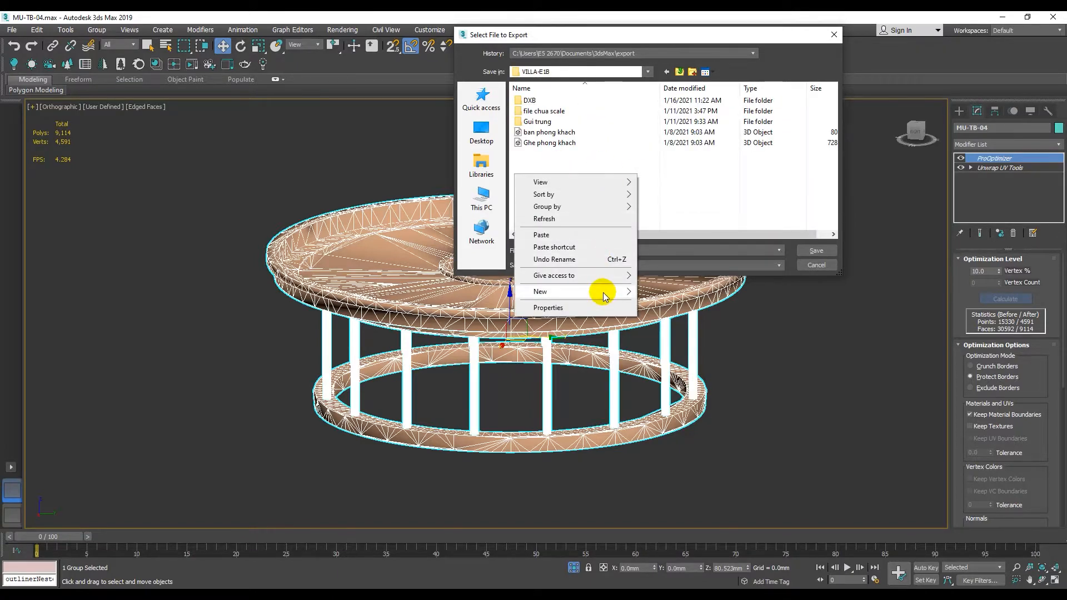
mouse_move(605, 297)
click(665, 293)
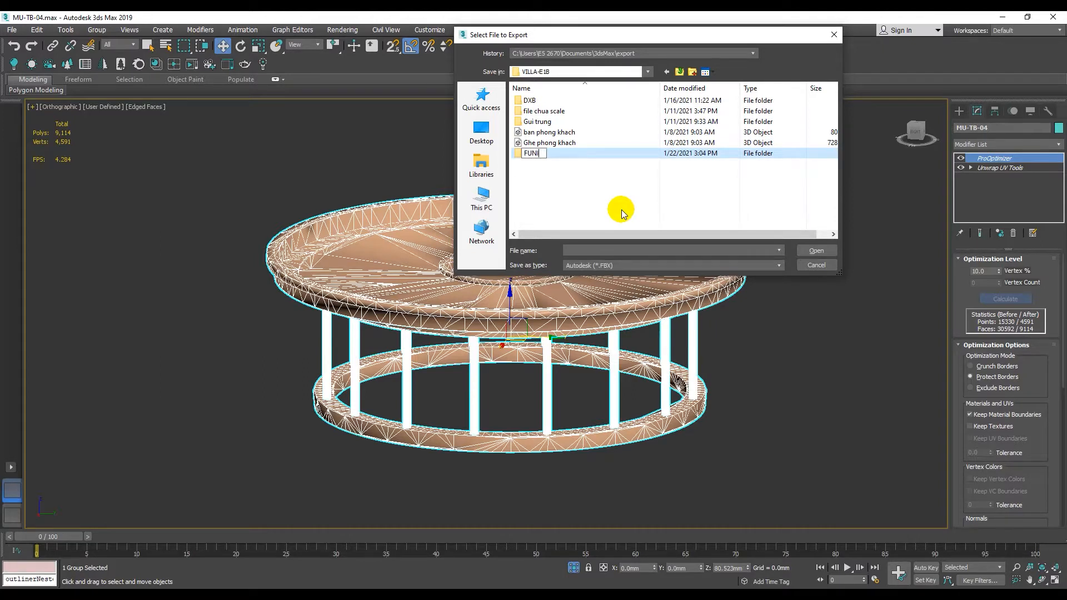
click(621, 211)
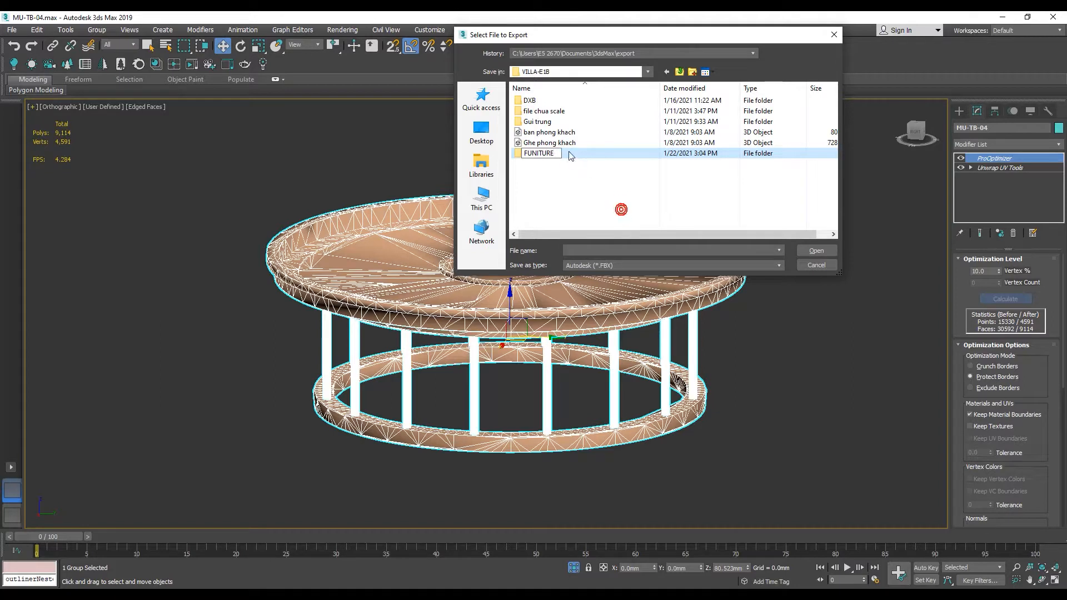
click(566, 154)
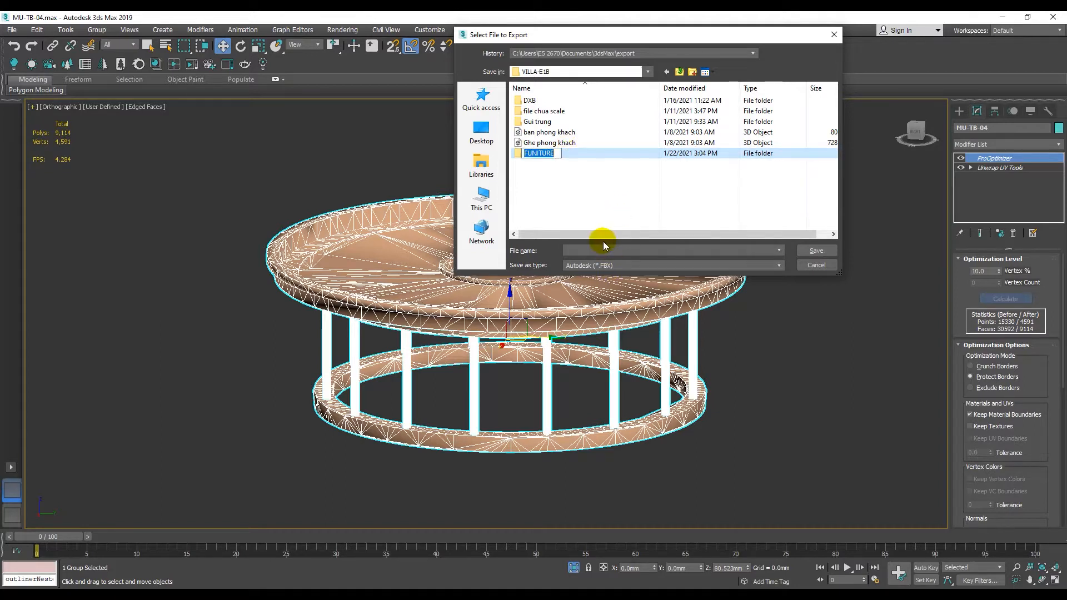
click(567, 156)
double_click(543, 154)
- Export the table as an AutoCAD DWG file named mu-TB-04, accepting the export options
click(601, 265)
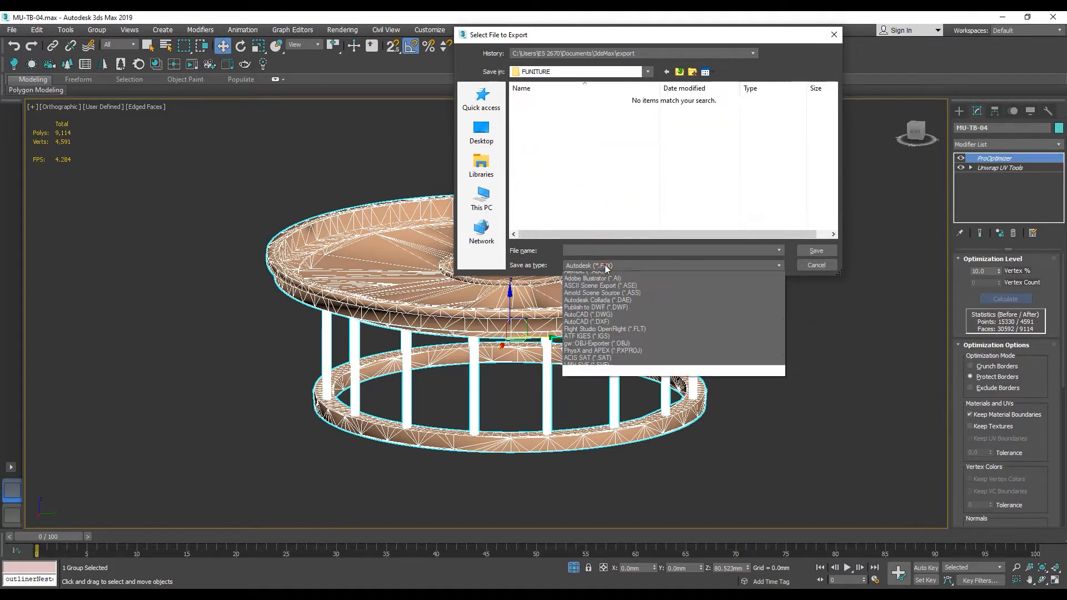
click(611, 334)
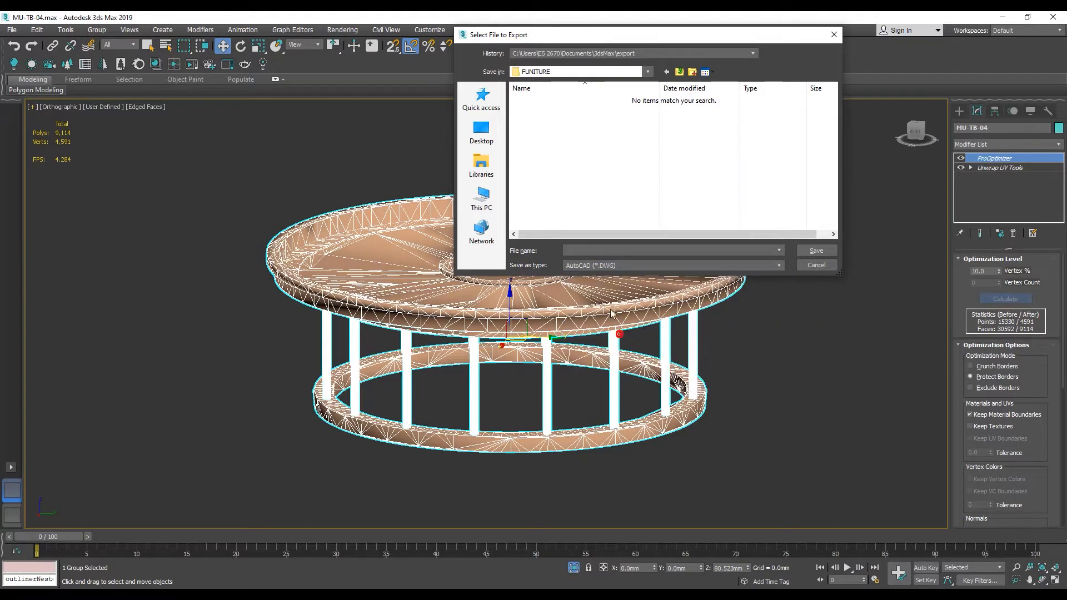
drag(595, 35, 607, 129)
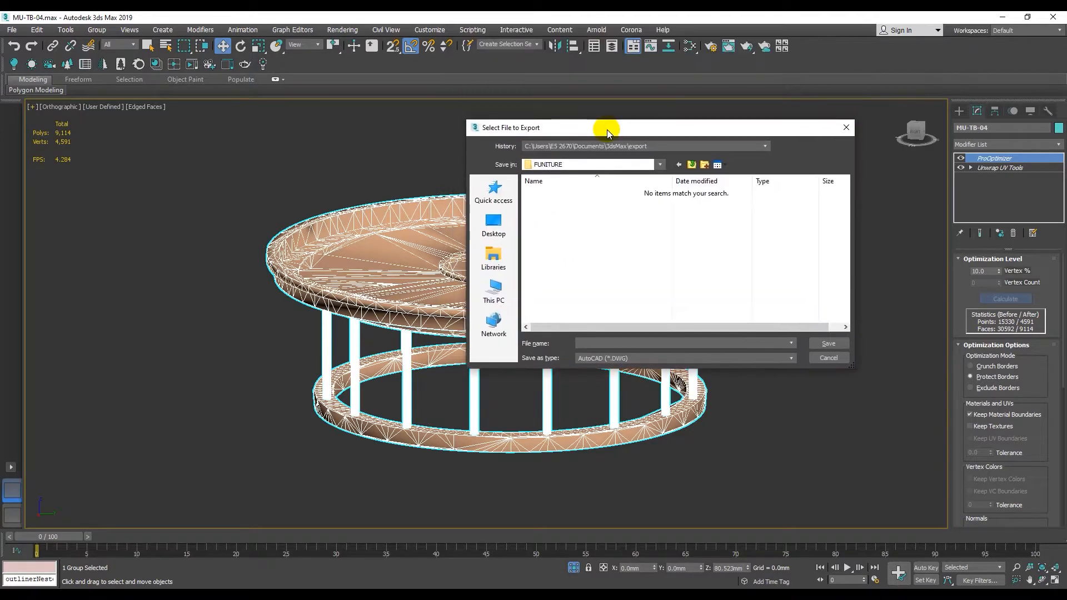
click(608, 343)
click(828, 343)
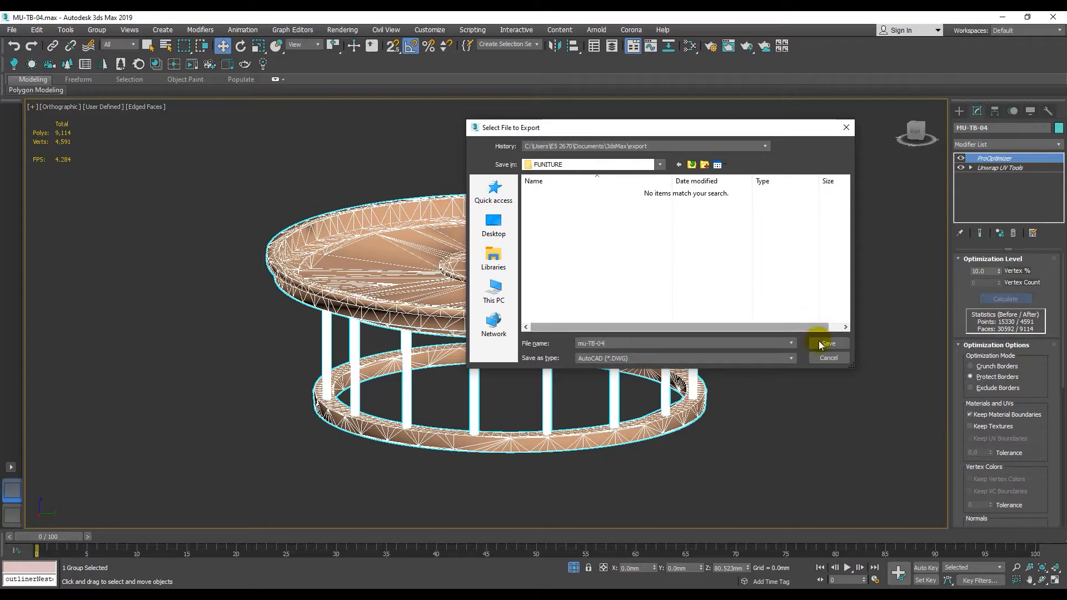
click(541, 343)
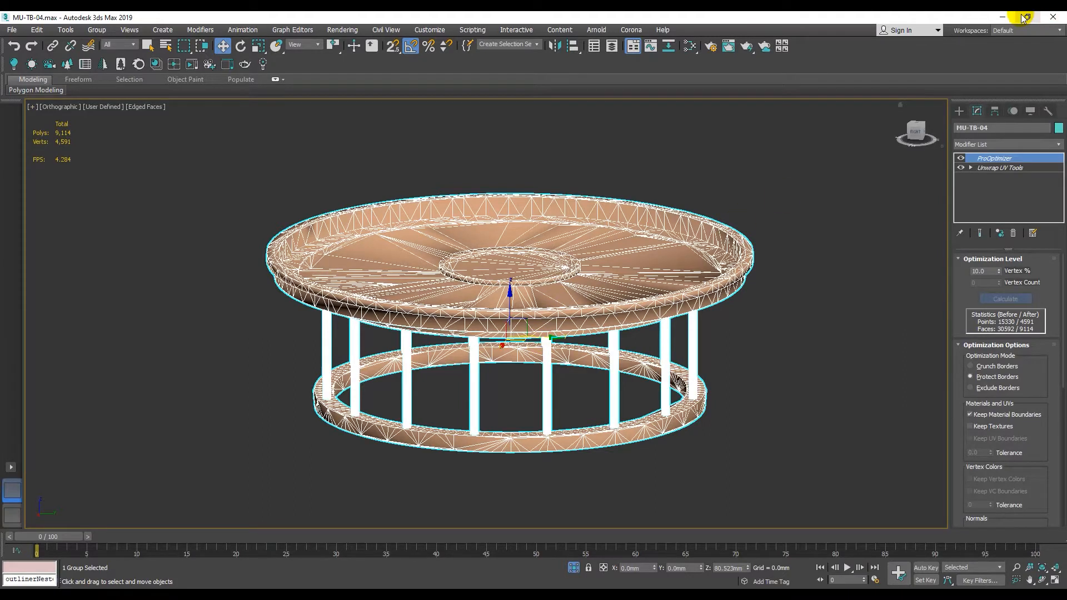
- Switch to AutoCAD and open mu-TB-04.DWG from the FUNITURE folder under XUAR 3DTO SU, VILLA-E1B on drive E
click(1002, 16)
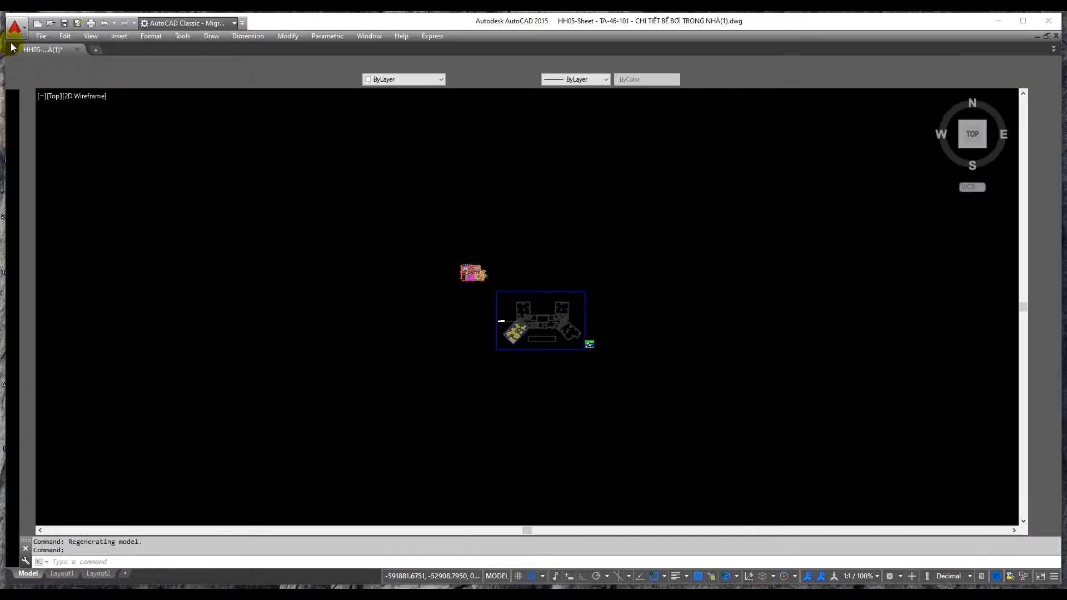
click(15, 34)
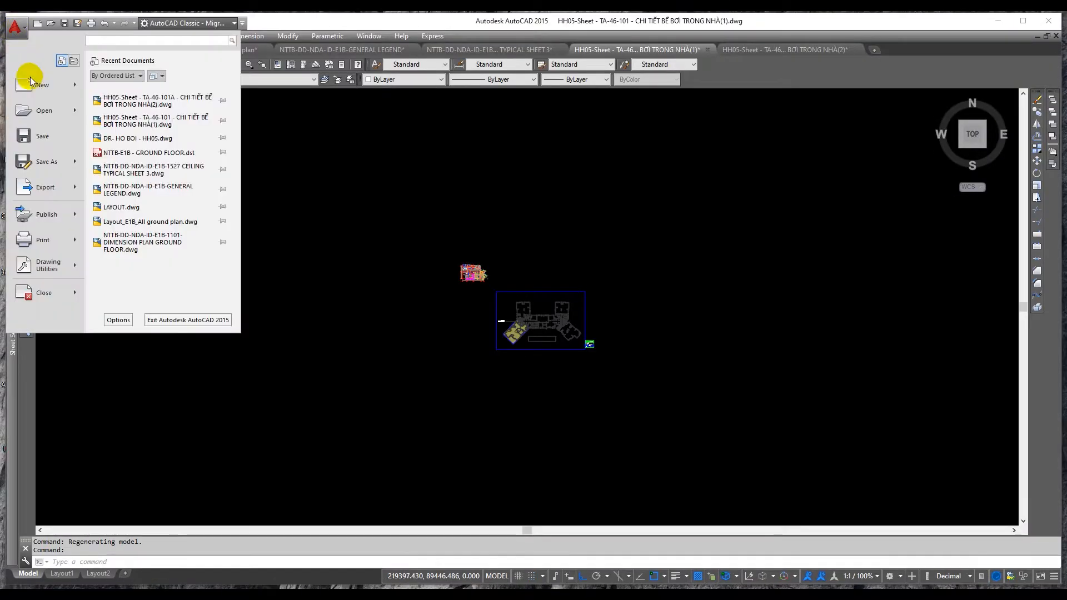
click(34, 112)
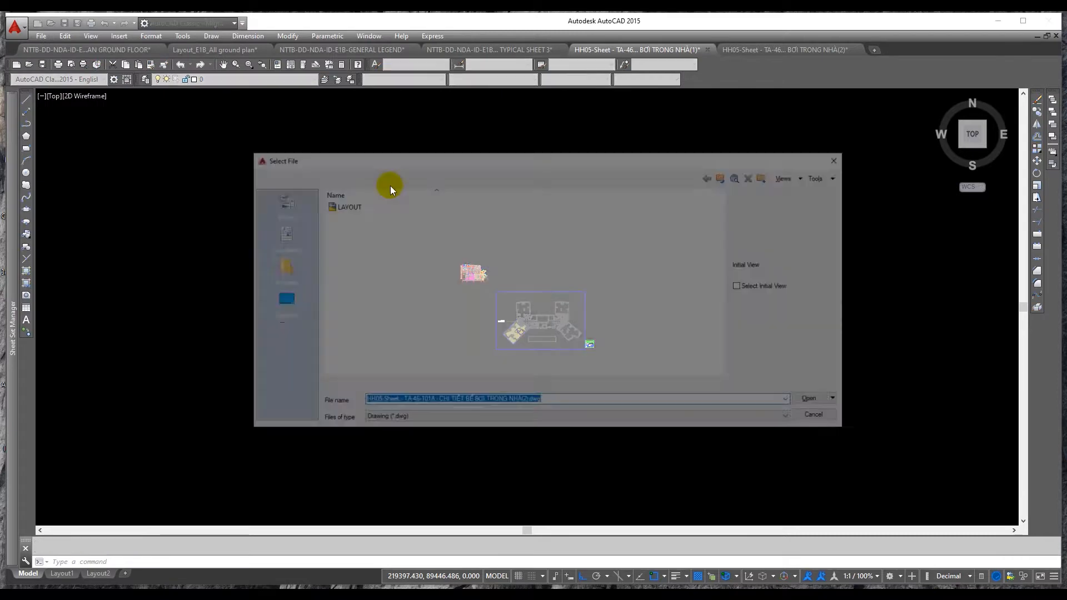
click(393, 177)
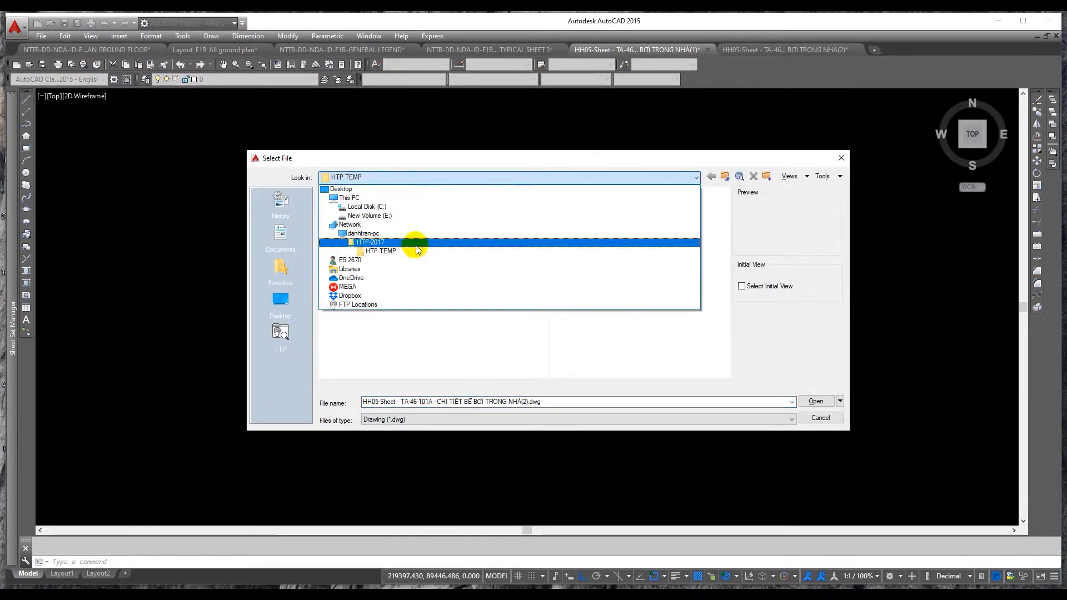
click(413, 215)
scroll(406, 292, down, 4)
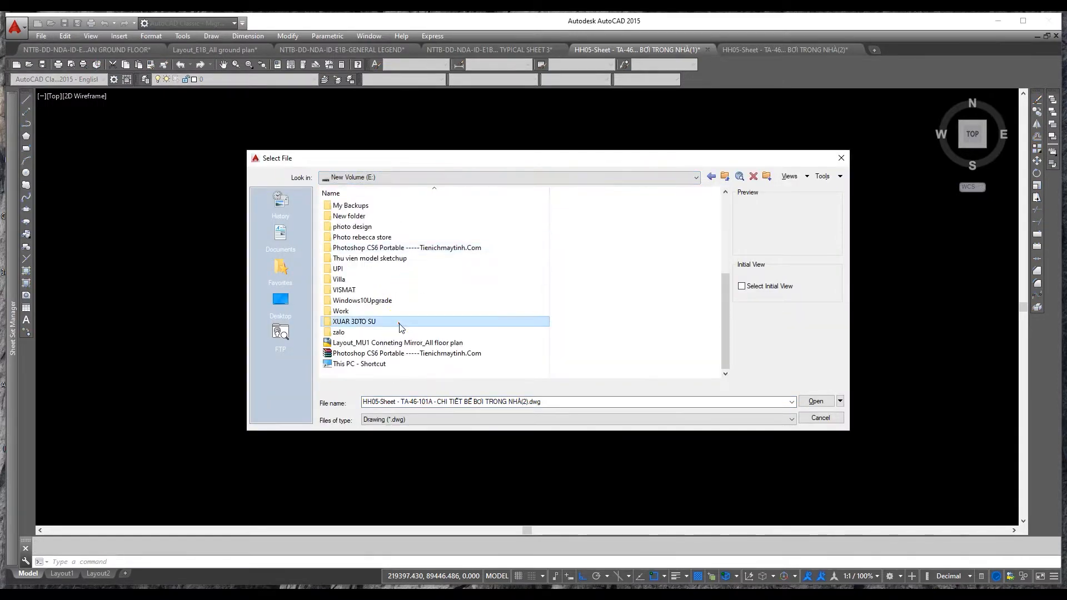
double_click(399, 323)
double_click(385, 205)
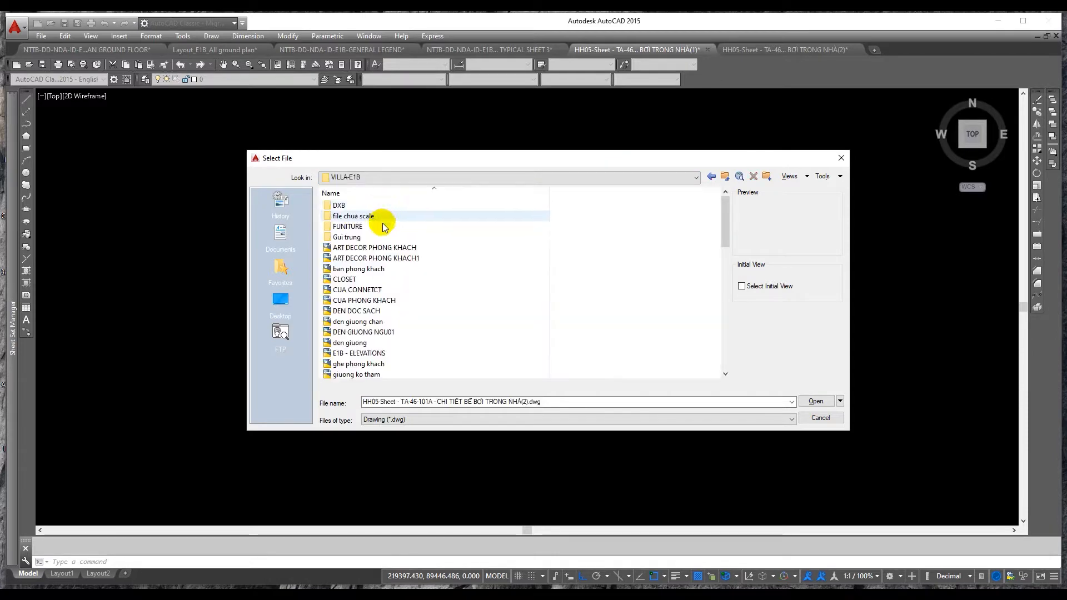
double_click(381, 225)
click(357, 208)
click(815, 402)
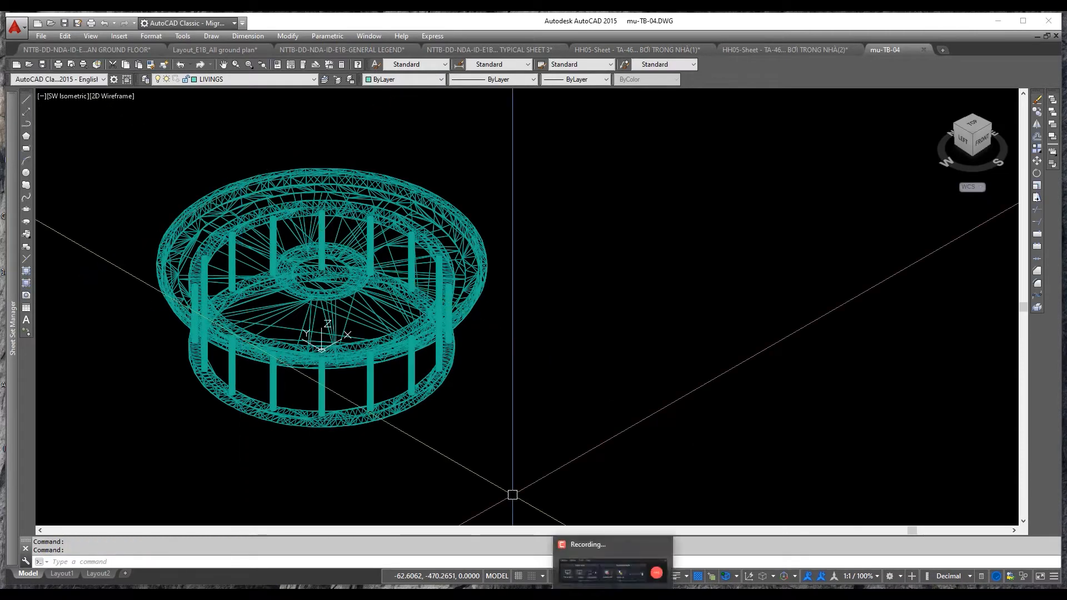
- Set the table drawing to the top view and choose DXB File.pc3 as the plotter for a plot of the model
middle_drag(396, 314, 597, 315)
click(972, 128)
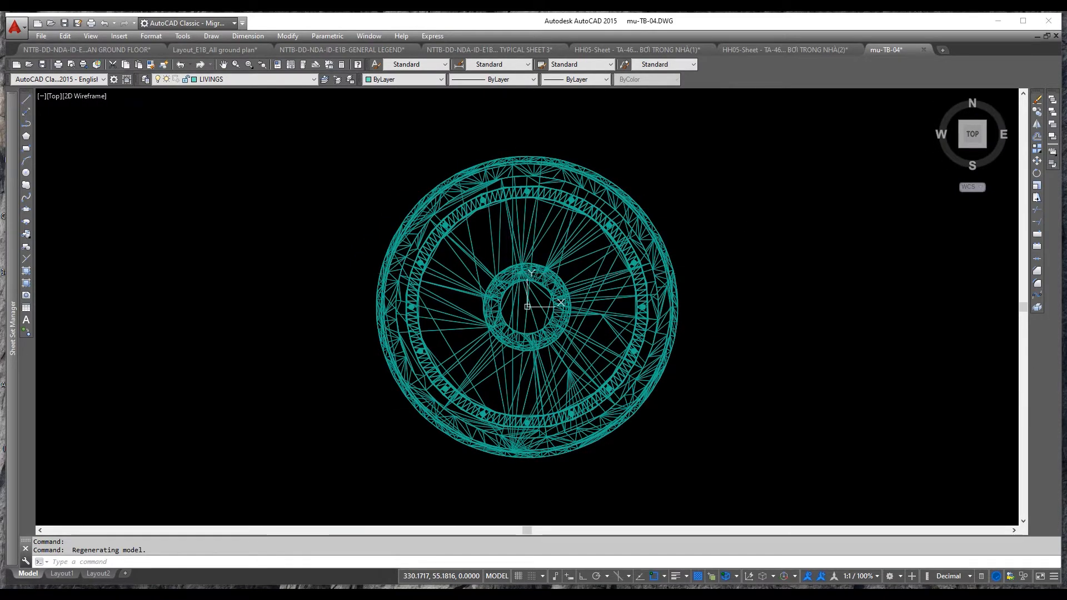
key(ctrl+p)
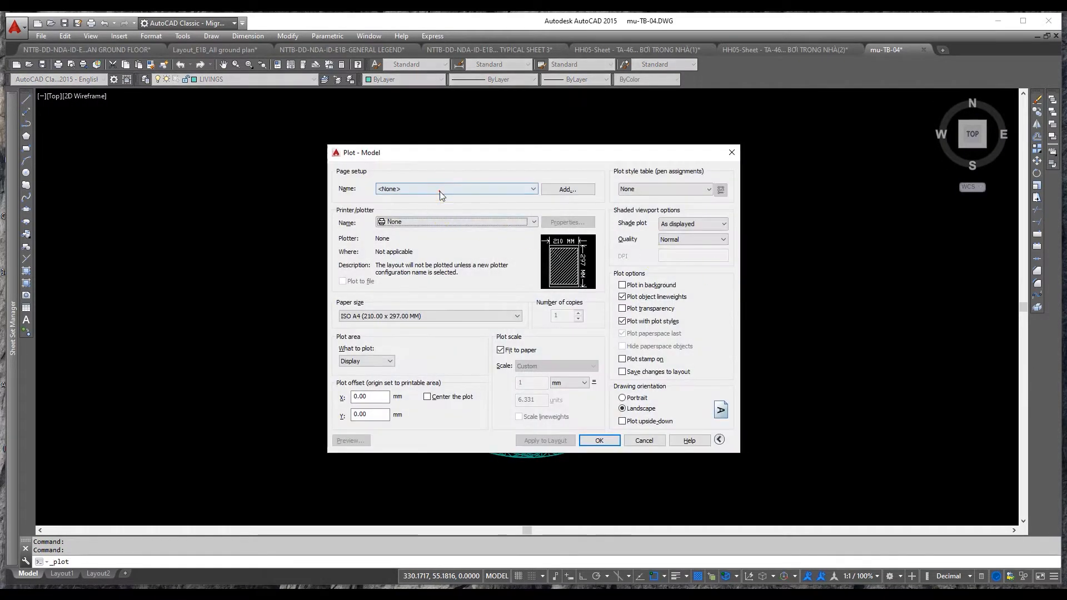
click(442, 221)
scroll(449, 247, down, 3)
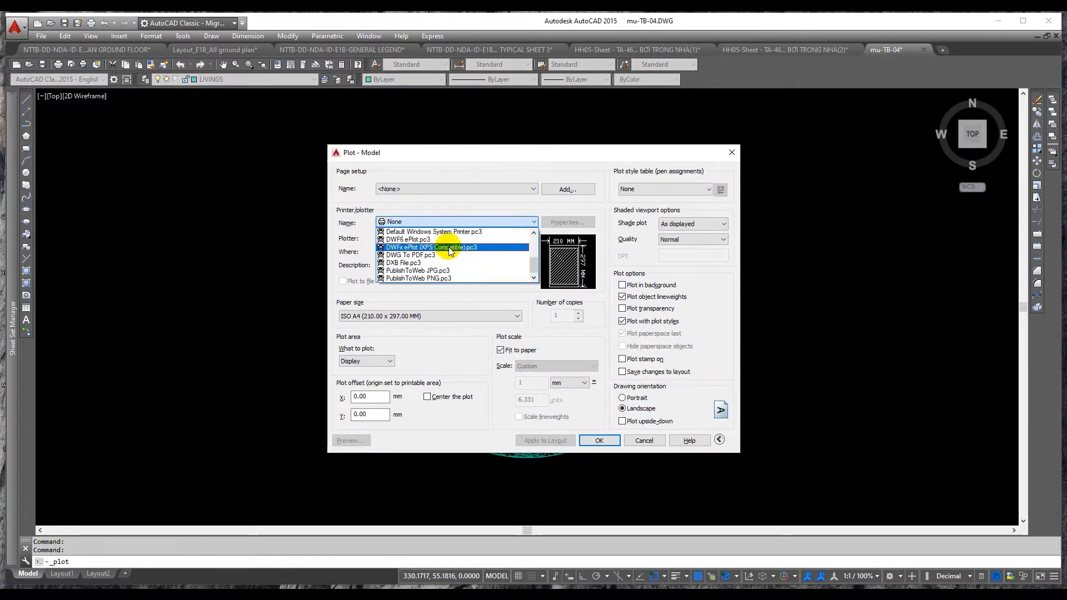
click(414, 262)
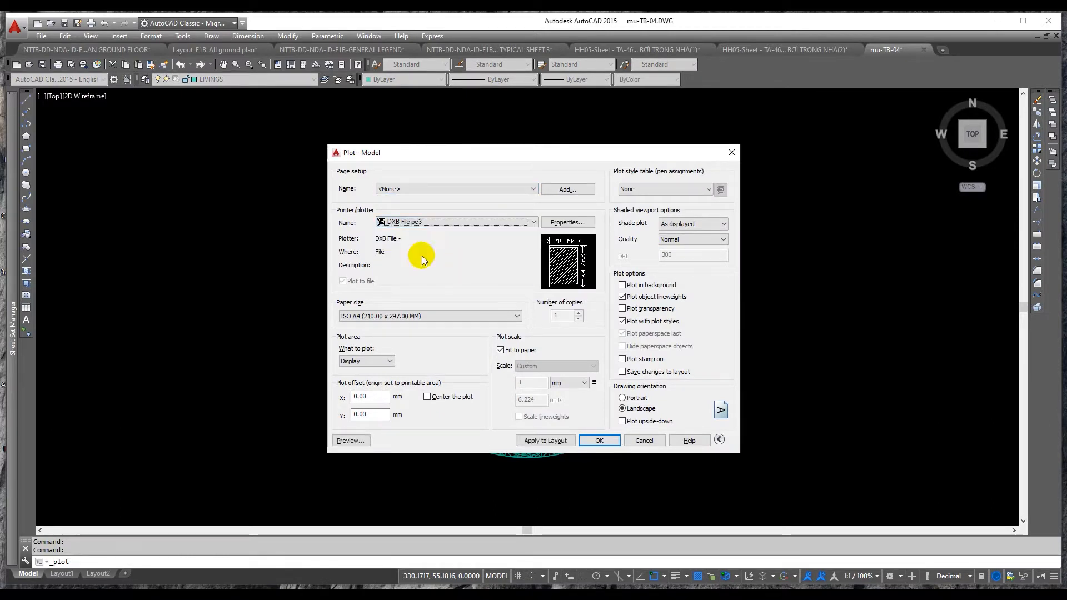
- Set the plot's paper size to ISO A1 (841.00 x 594.00 MM) and define a plot window around the whole table
click(420, 318)
click(409, 324)
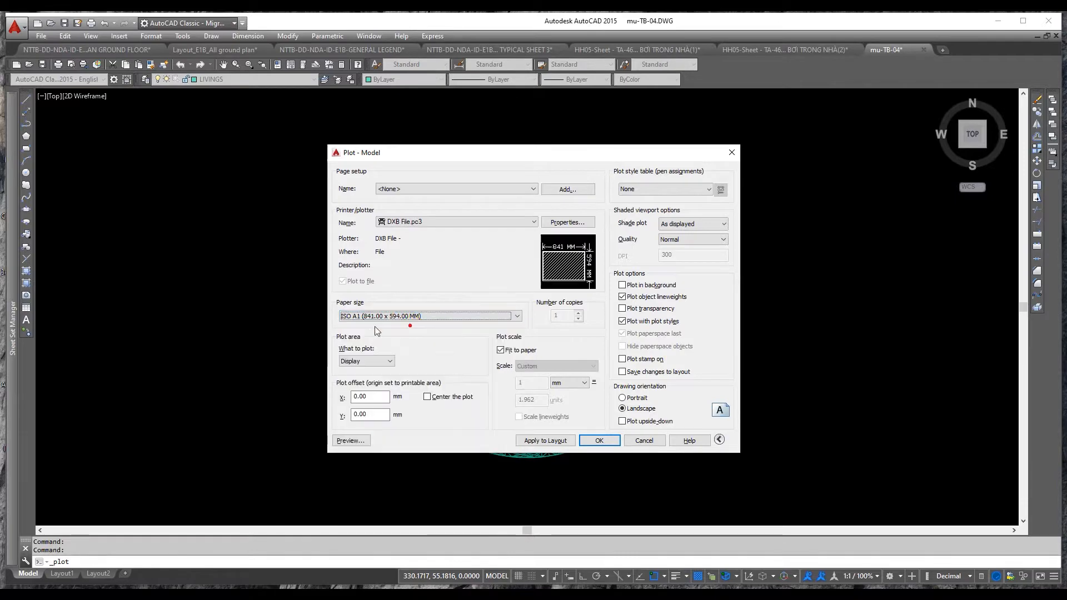
click(378, 362)
click(358, 396)
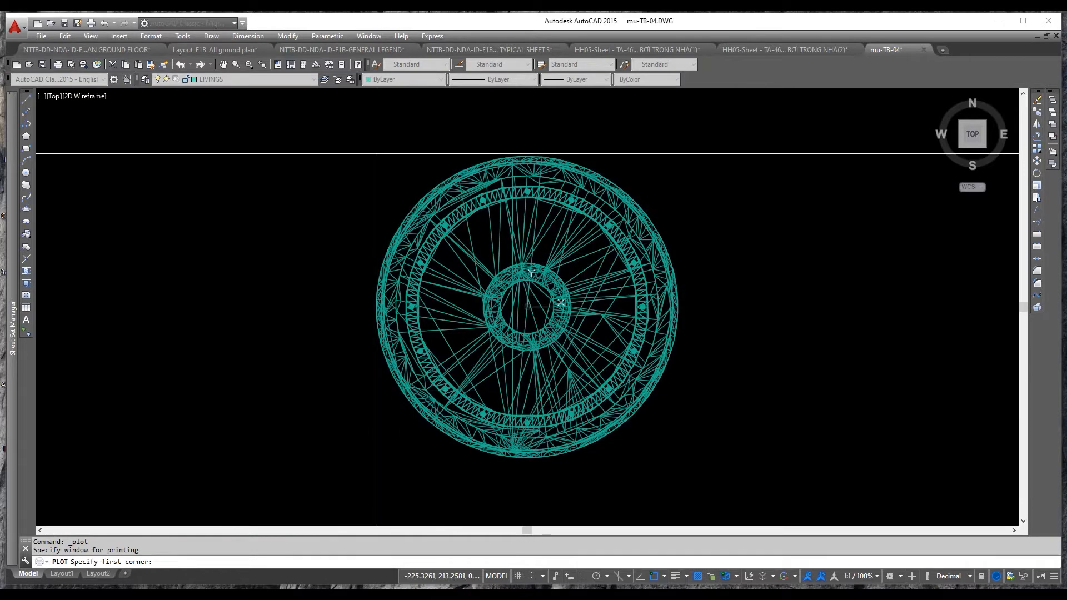
click(241, 113)
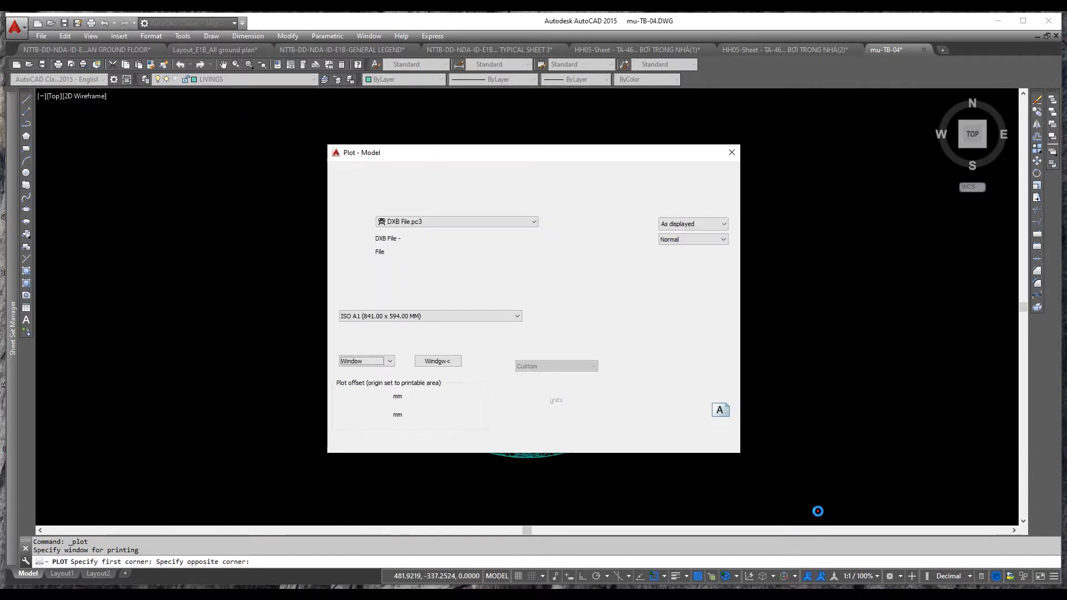
click(820, 510)
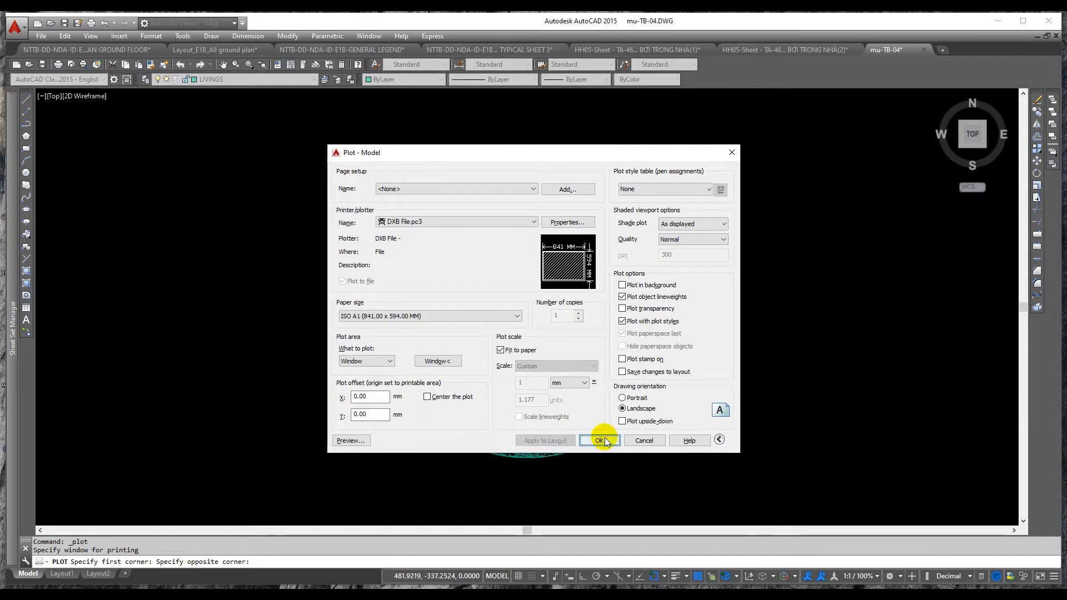
- Accept the plot settings and choose the FUNITURE folder under XUAR 3DTO SU, VILLA-E1B on drive E for the plot file
click(602, 439)
click(533, 194)
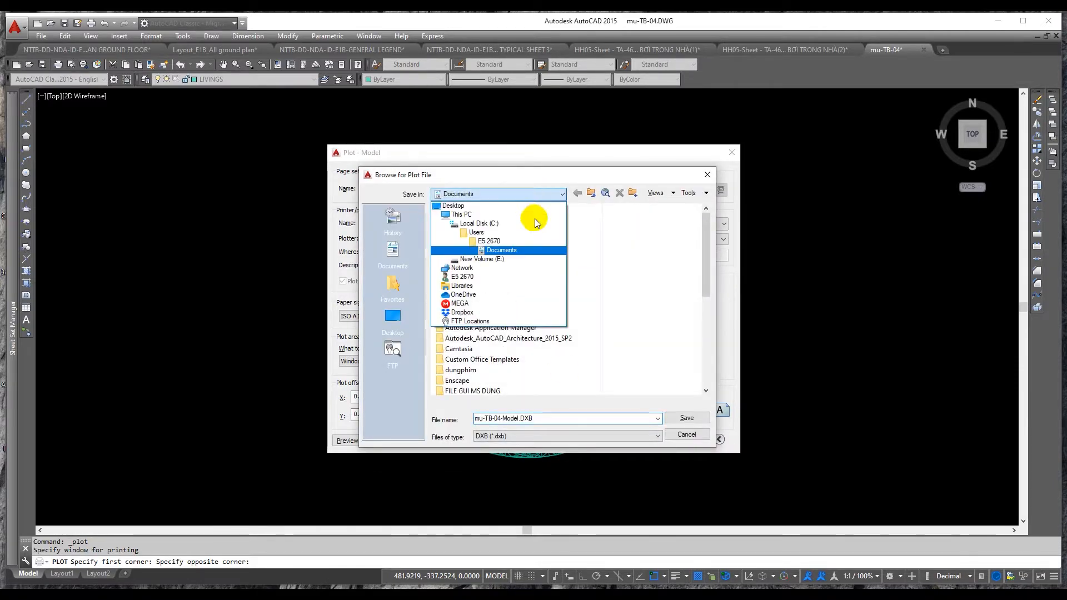
click(534, 259)
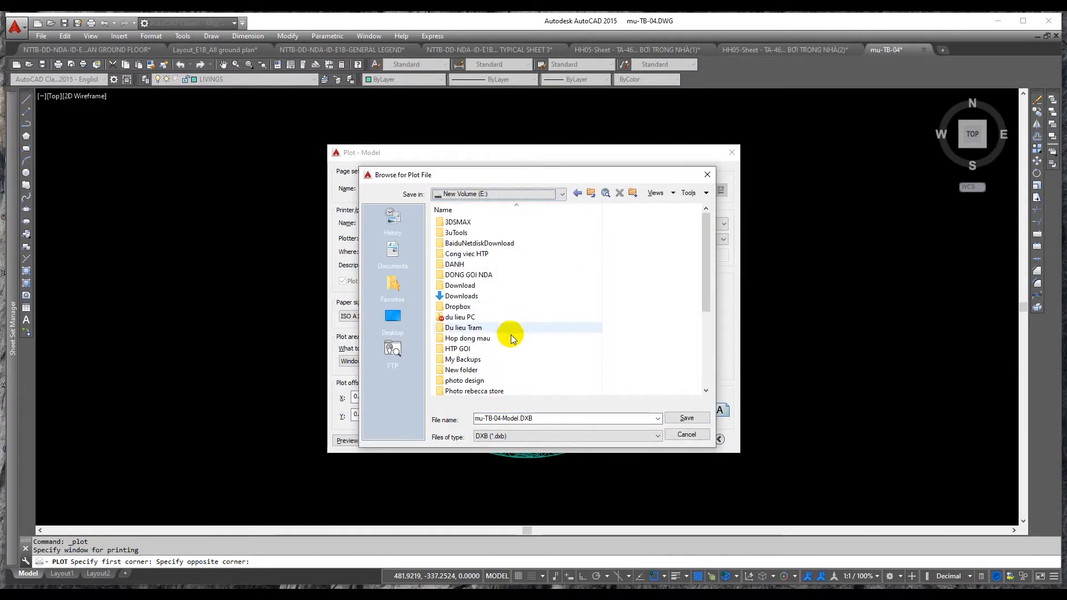
scroll(509, 367, down, 2)
double_click(507, 352)
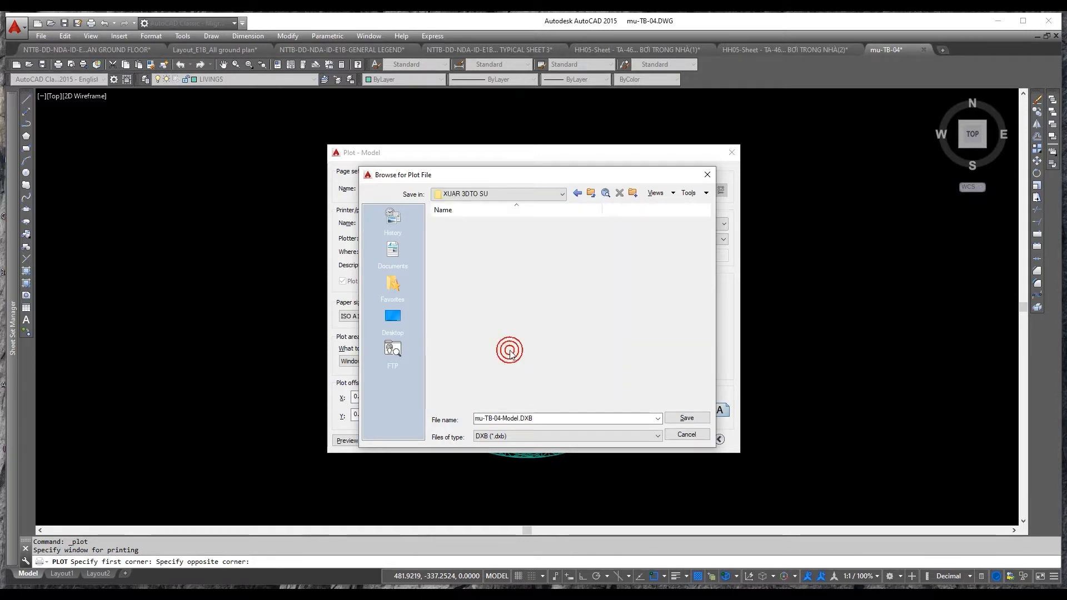
double_click(465, 219)
double_click(466, 241)
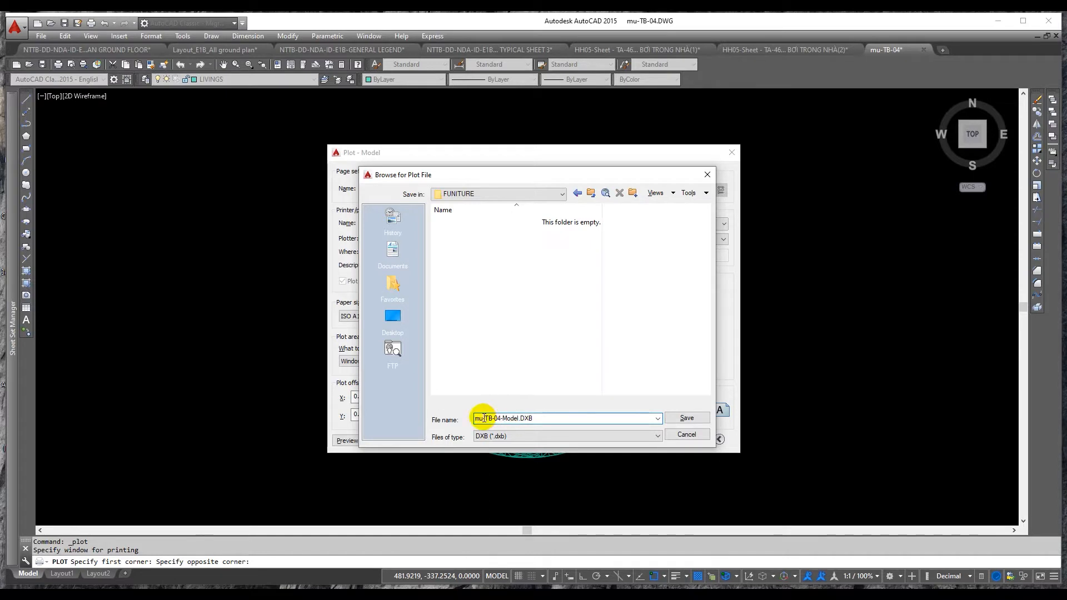
- Save the top view plot as MU-TB-04-MBANGI.DXB
drag(484, 419, 463, 423)
text(MU)
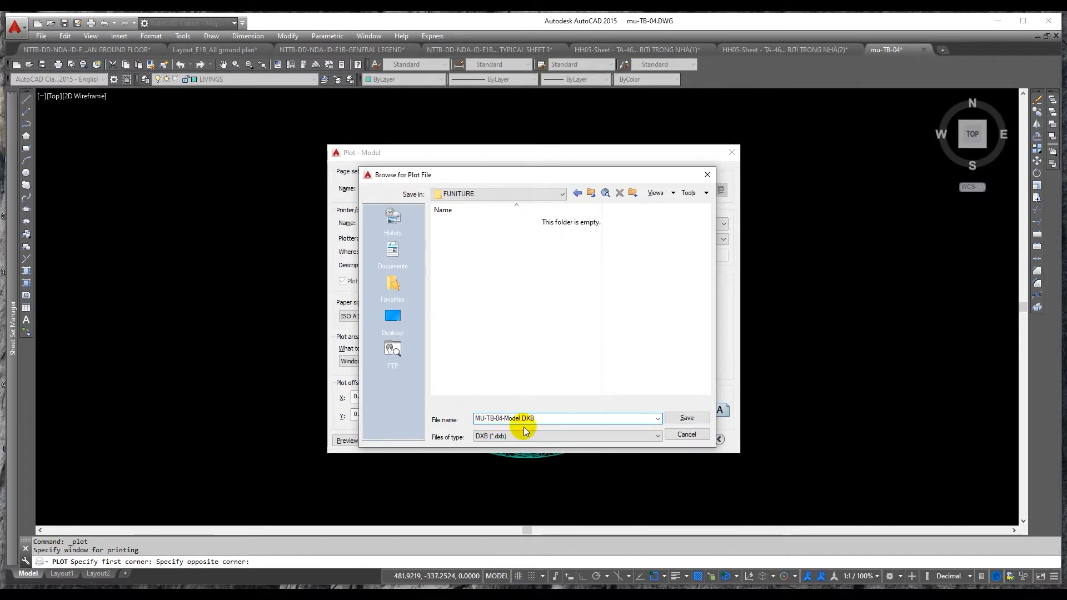
text(BANGI)
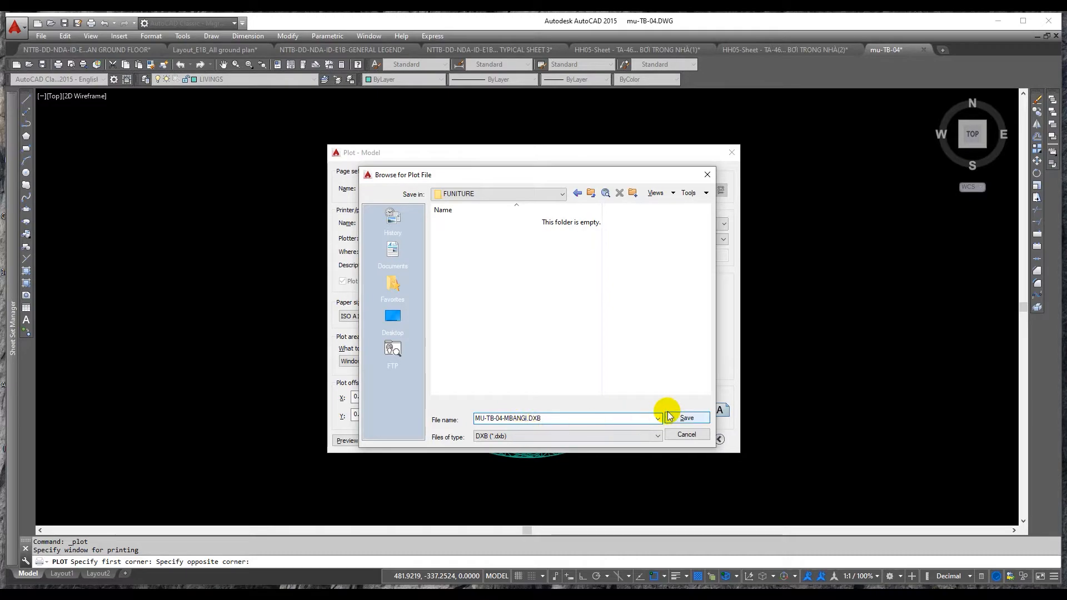
click(686, 417)
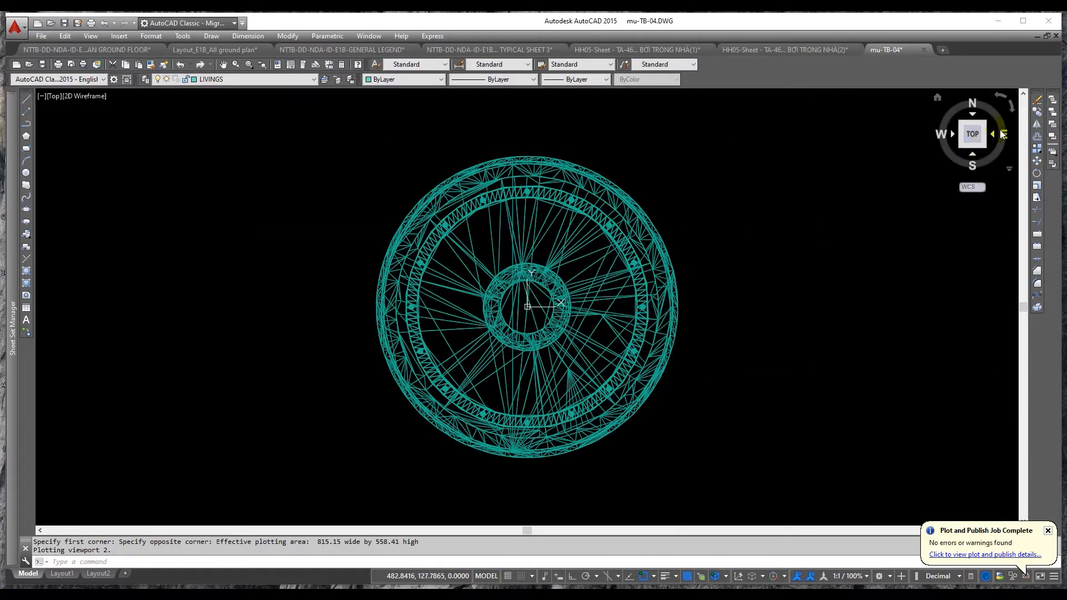
- Set the table to the front view and define a plot window around it for a new plot
click(973, 156)
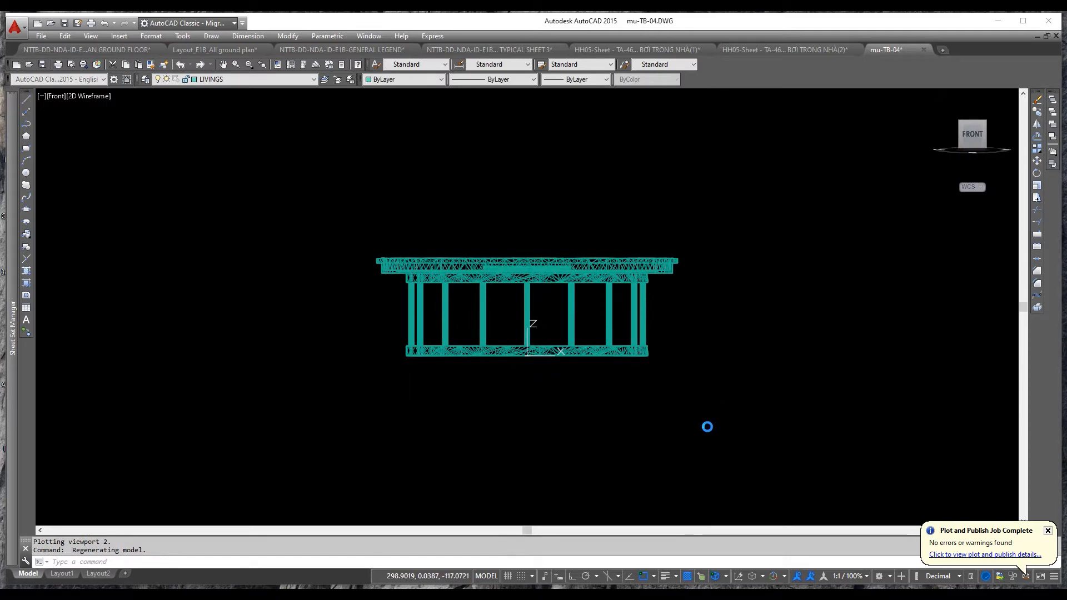
key(ctrl+p)
click(447, 361)
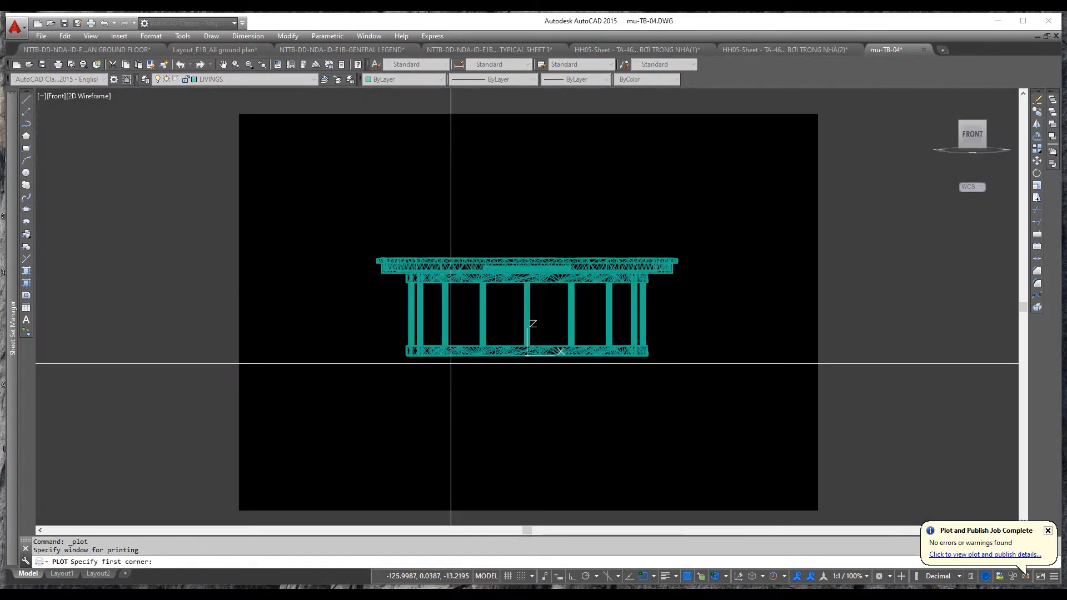
click(239, 114)
scroll(431, 200, down, 4)
click(581, 321)
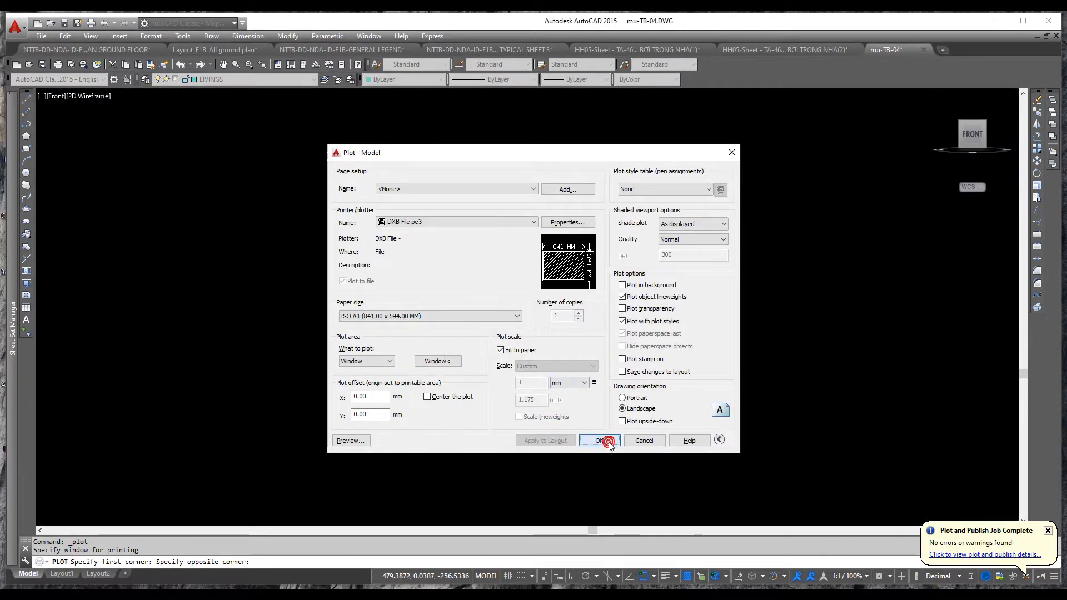
- Save the front view plot as the DXB file MU-TB-04-MBEN in the FUNITURE folder
click(600, 441)
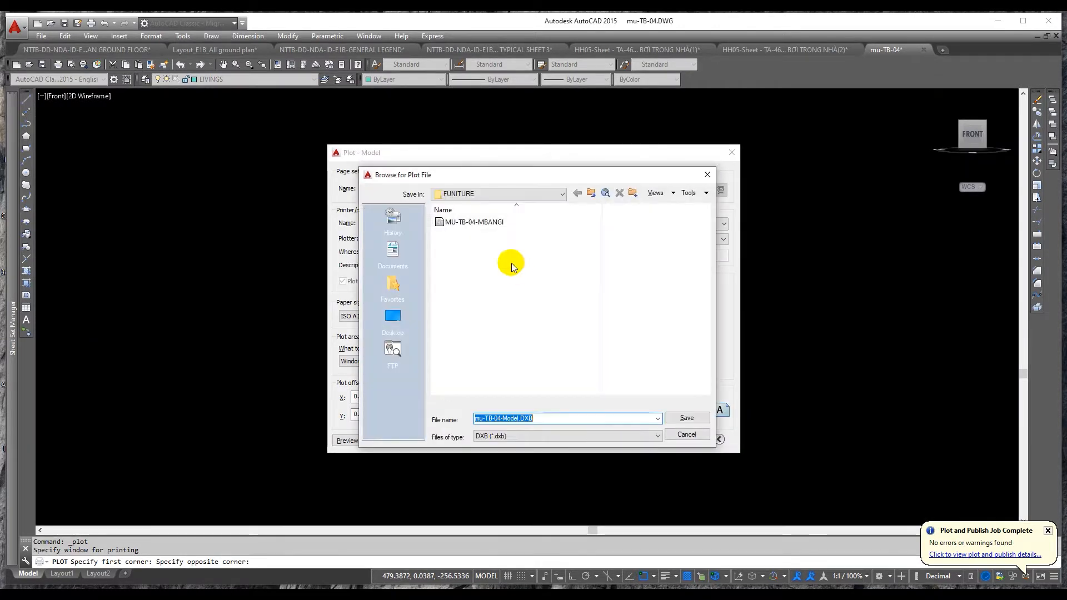
click(486, 222)
click(545, 420)
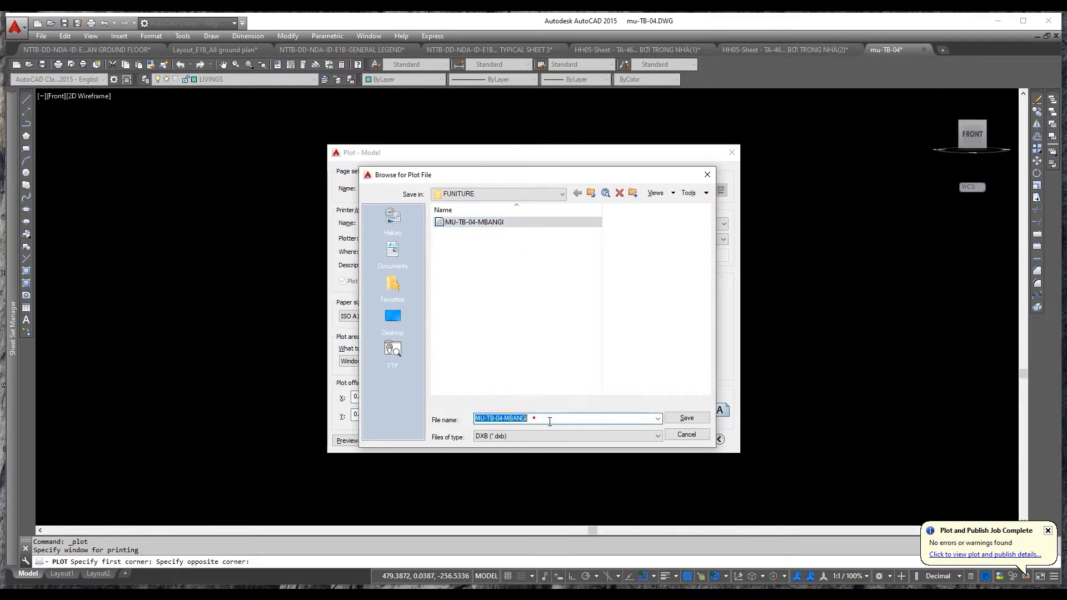
click(549, 422)
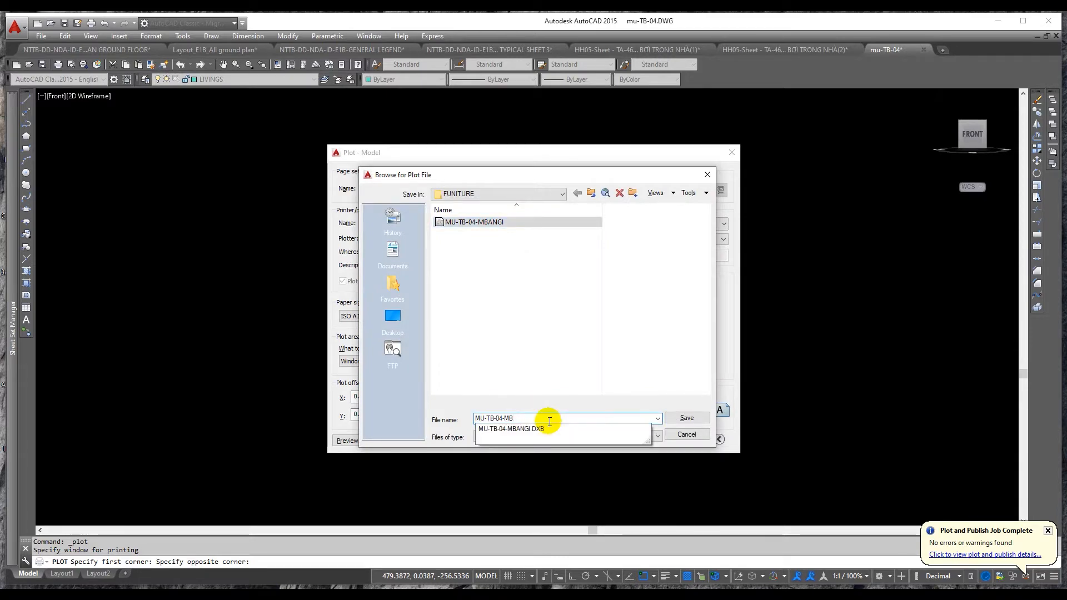
text(EN)
click(686, 420)
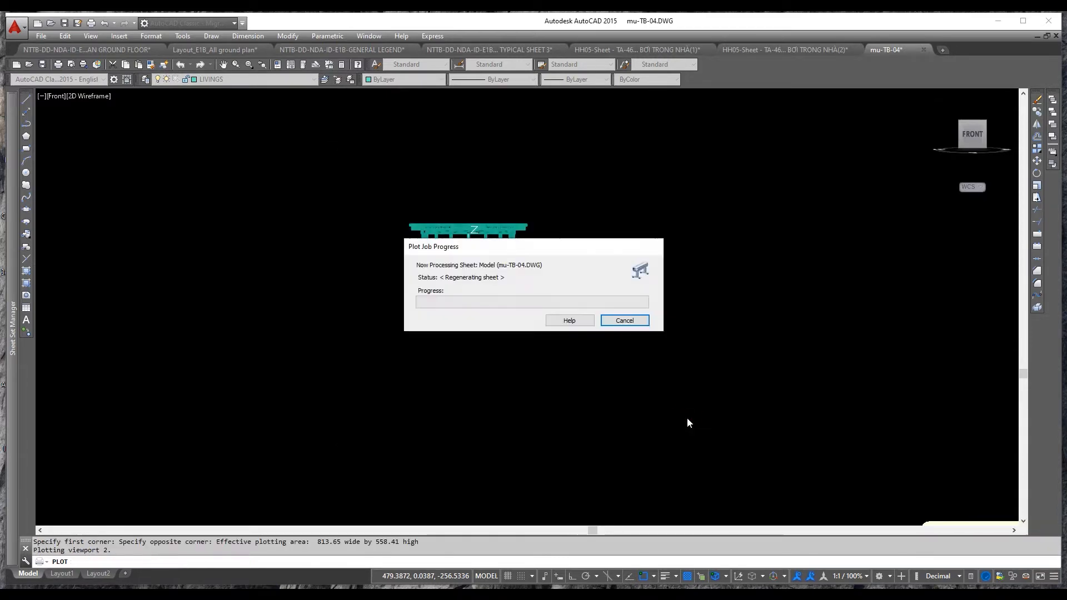
- Set the table to the right view and plot a window around it to the DXB file MU-TB-04-MBEN2 in the FUNITURE folder
click(950, 129)
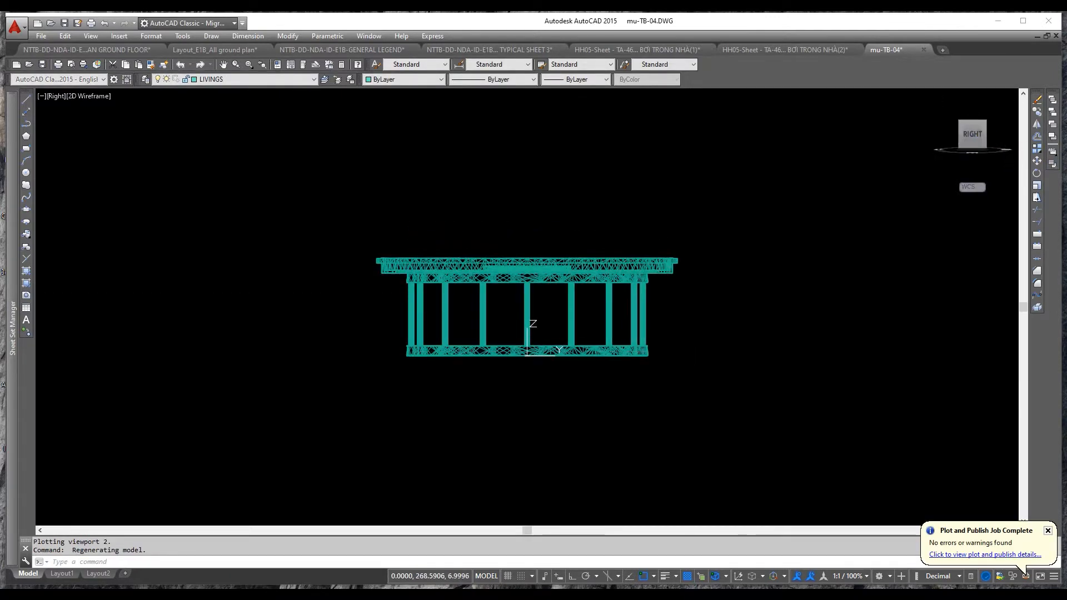
key(ctrl+p)
click(431, 357)
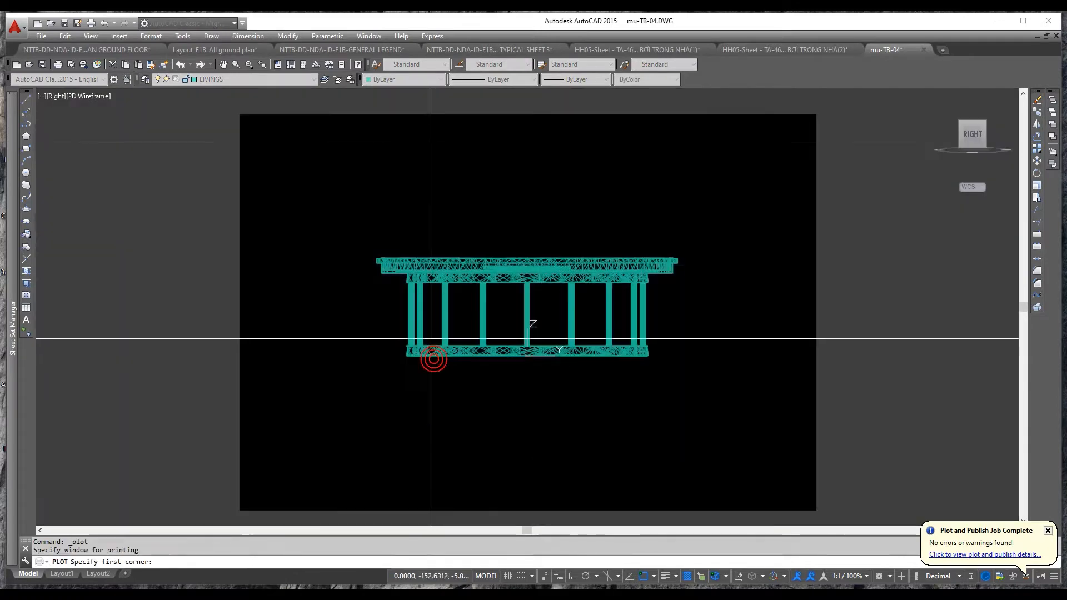
click(239, 115)
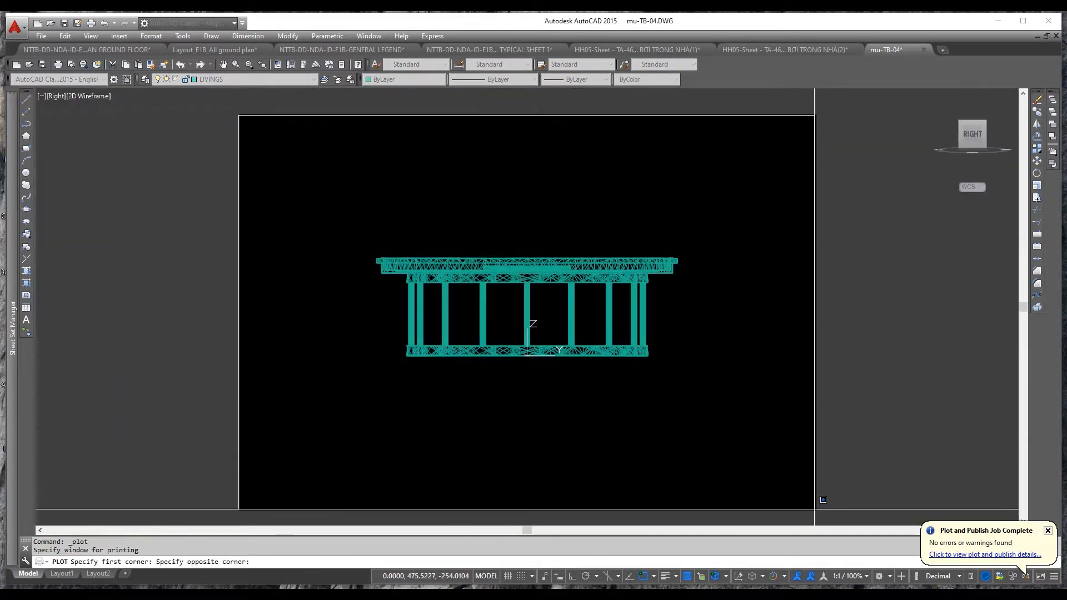
click(817, 507)
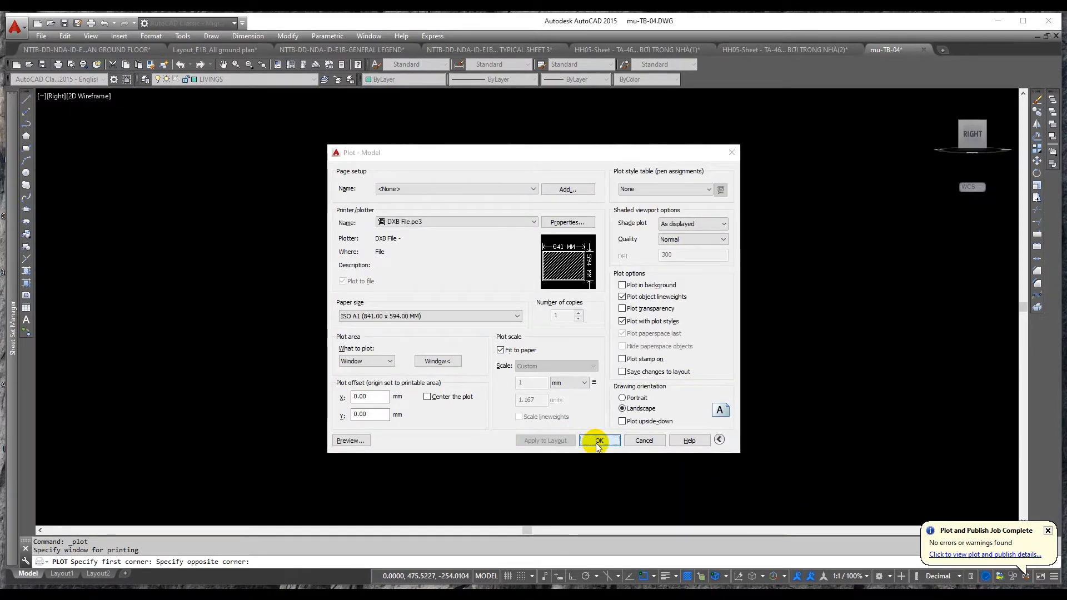
click(597, 443)
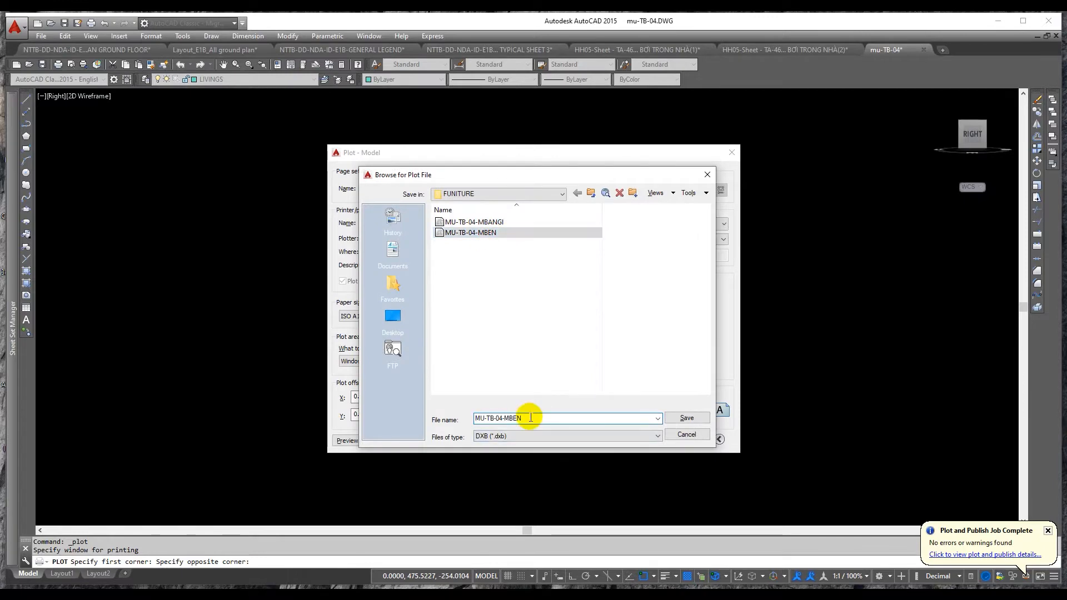
click(694, 417)
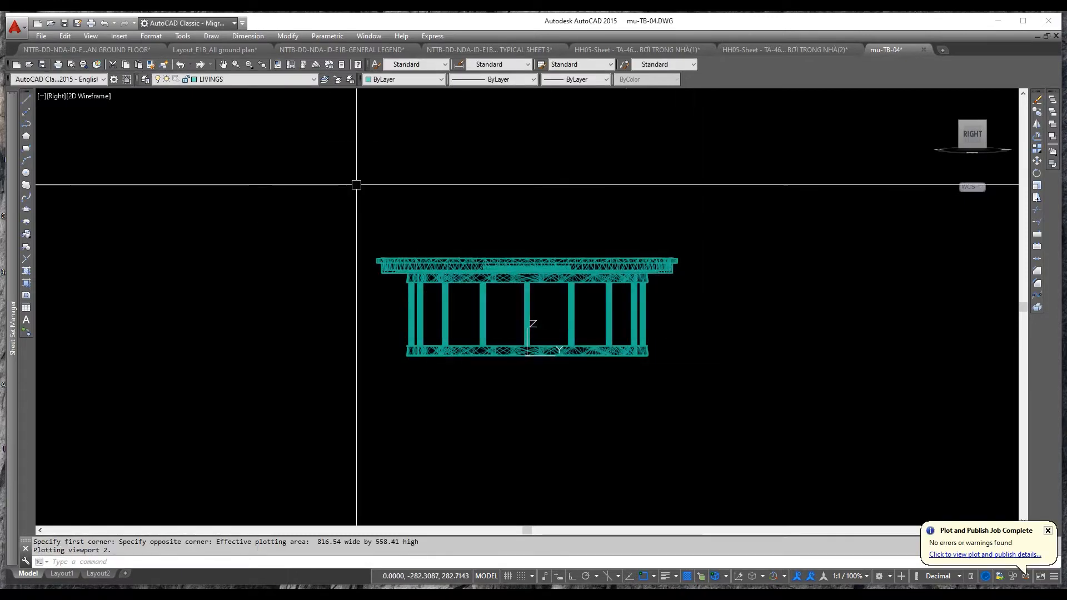
- Create a new drawing from the acad template
click(15, 26)
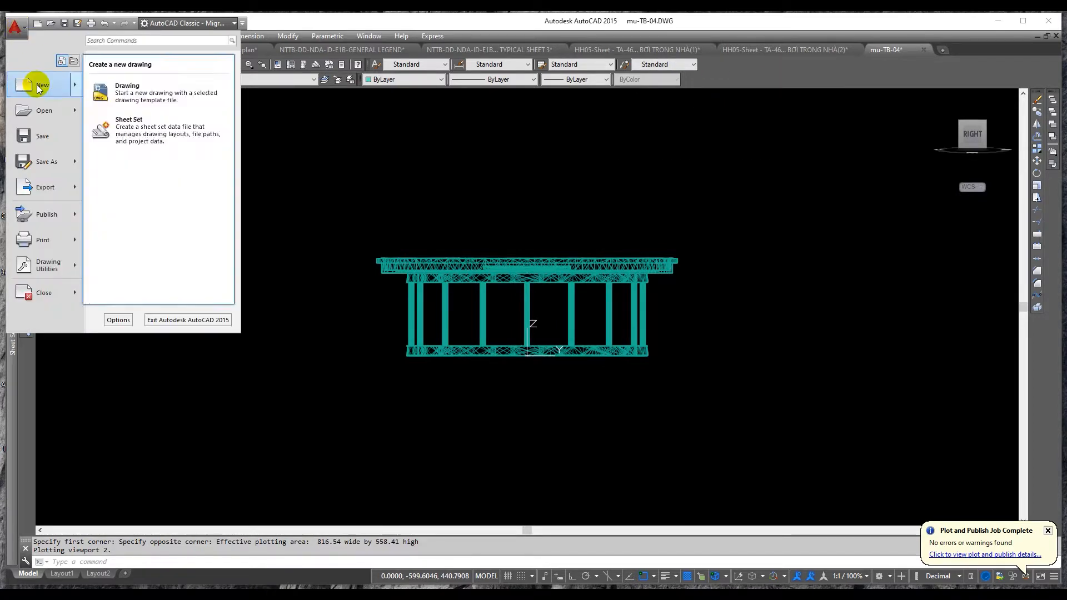
click(38, 85)
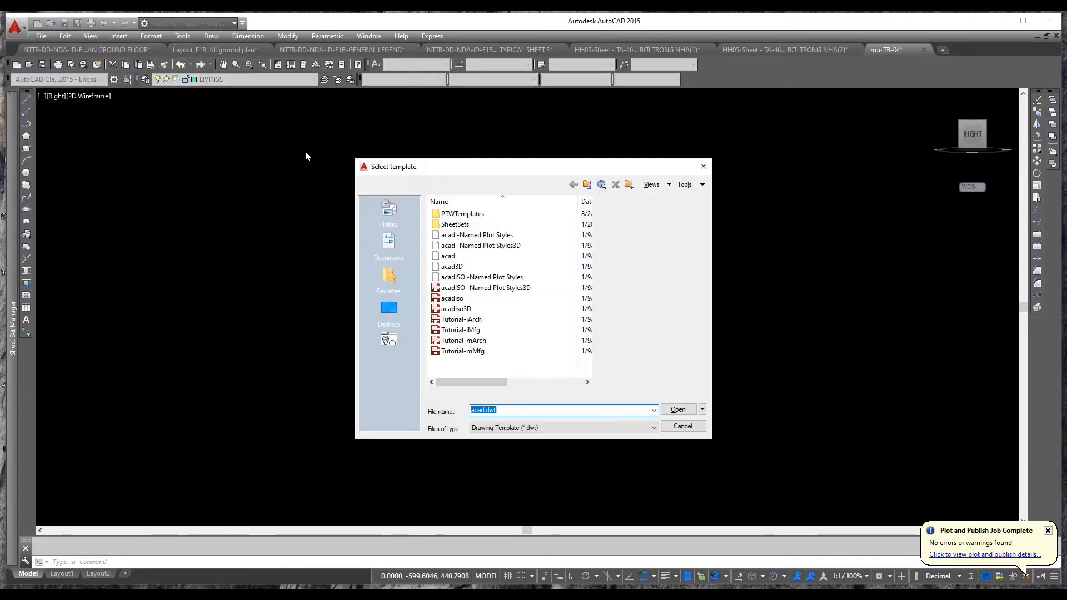
double_click(459, 256)
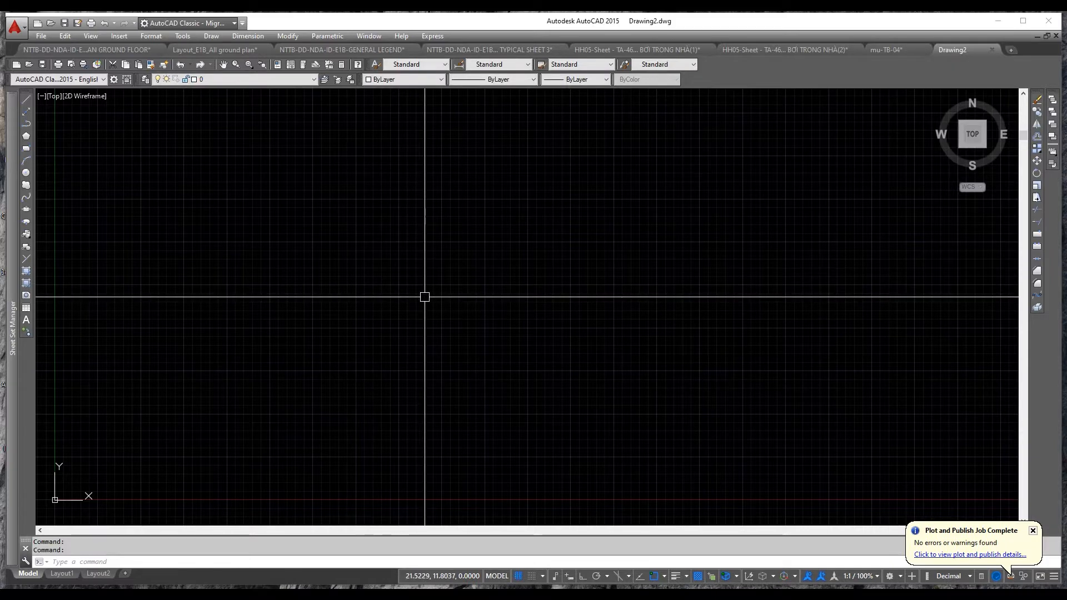
- Import MU-TB-04-MBANGI from the FUNITURE folder inside VILLA-E1B into the new drawing with the DXBIN command
text(DI)
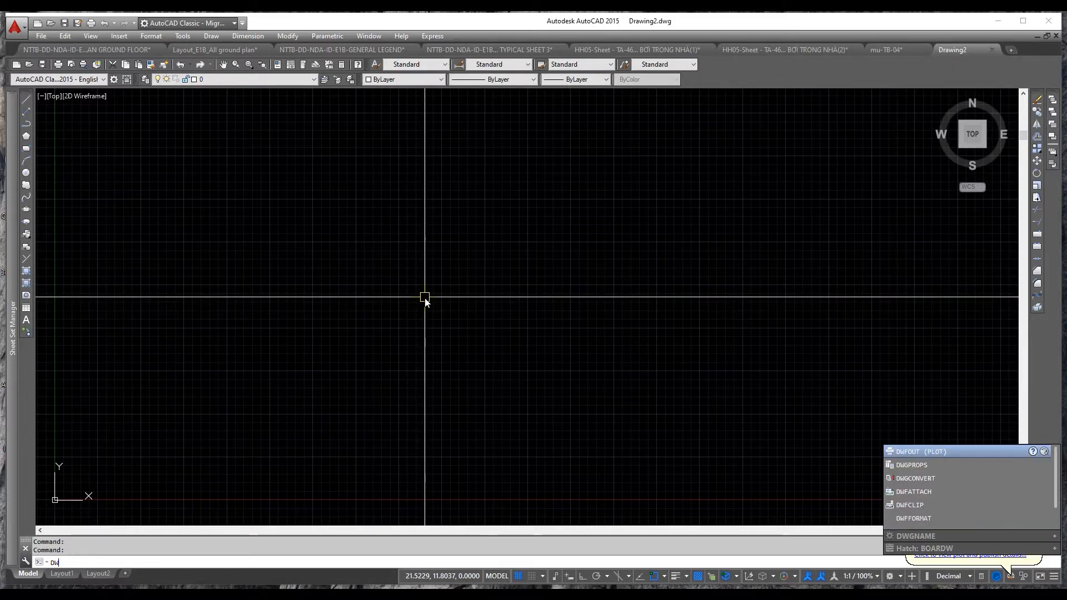
text(X)
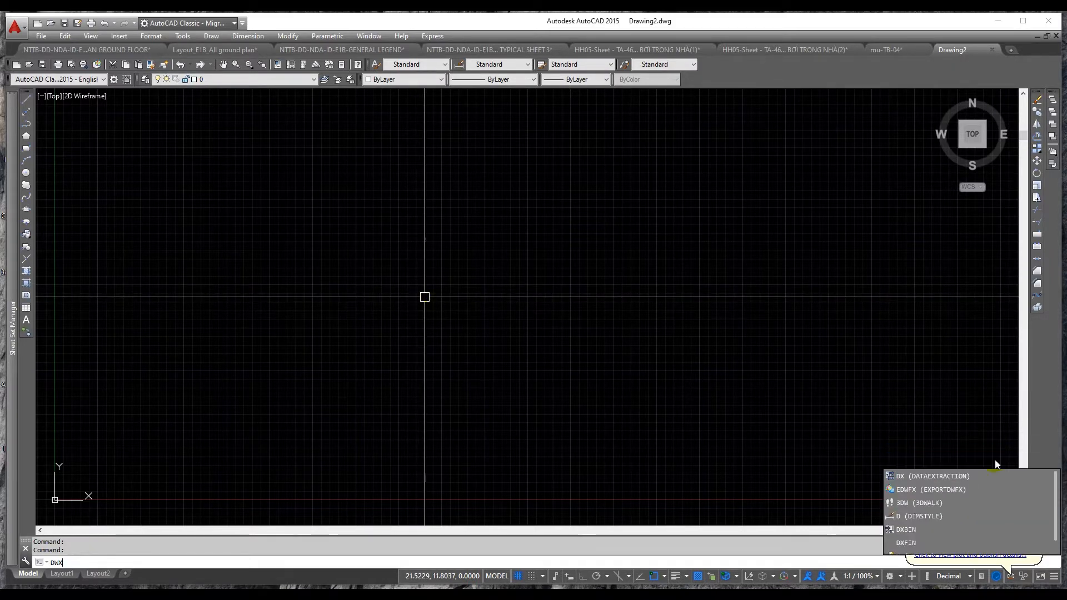
click(902, 531)
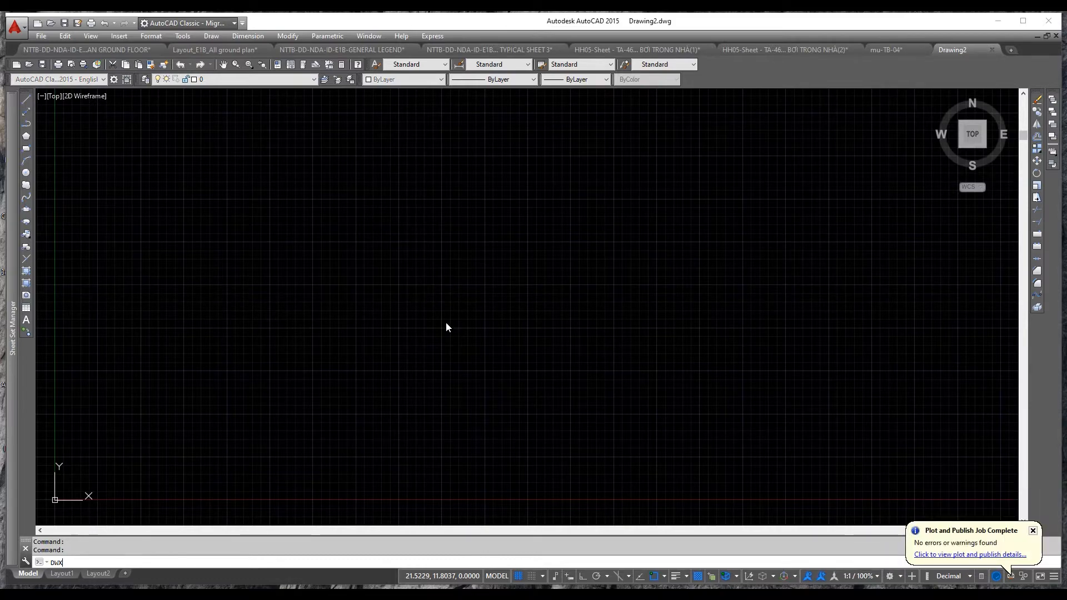
click(587, 185)
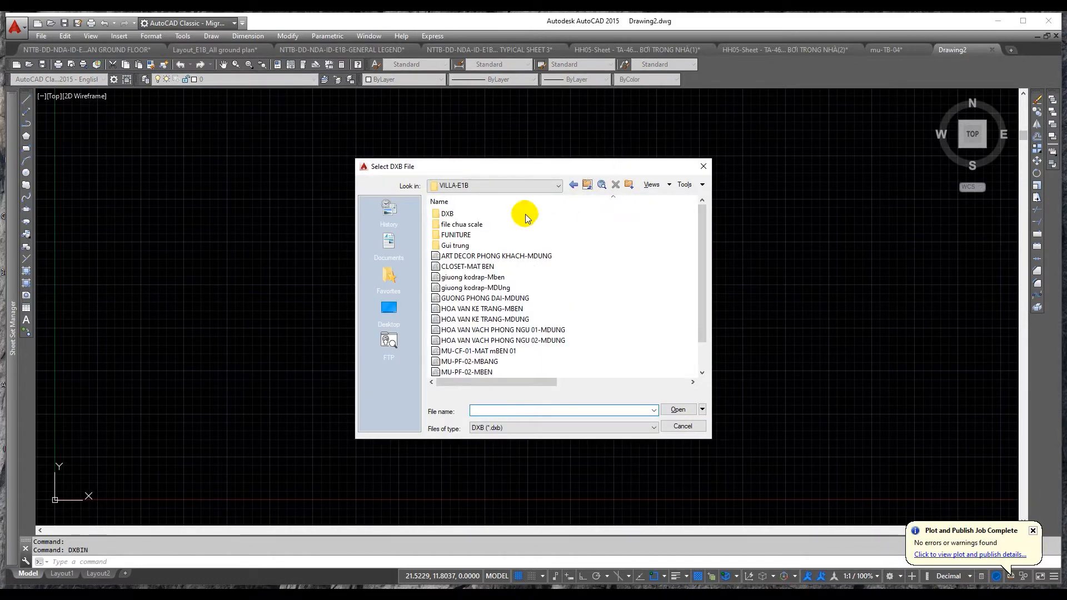
double_click(489, 233)
click(476, 235)
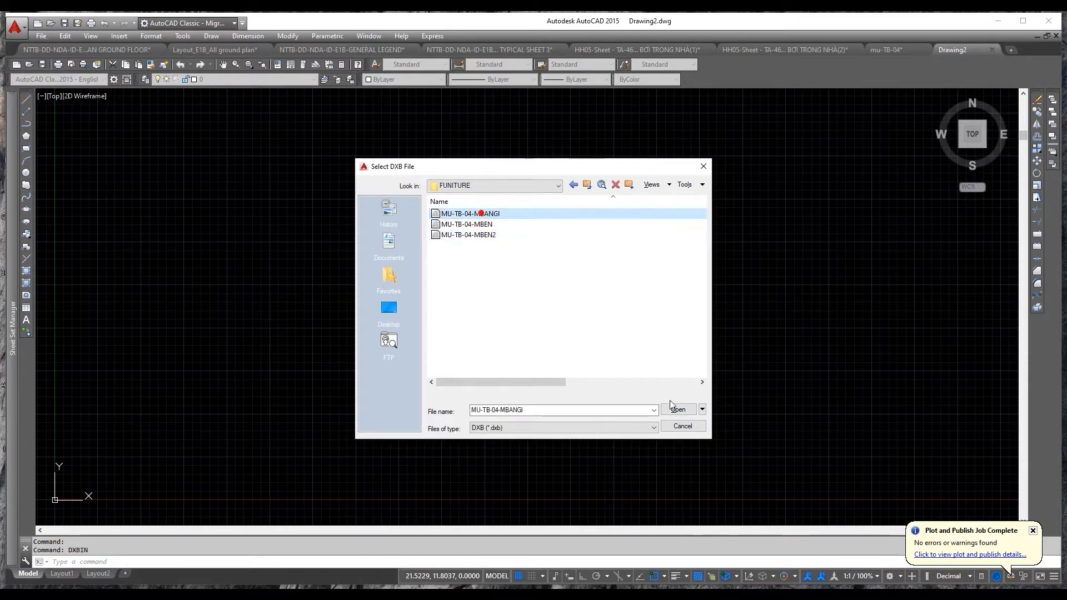
click(677, 410)
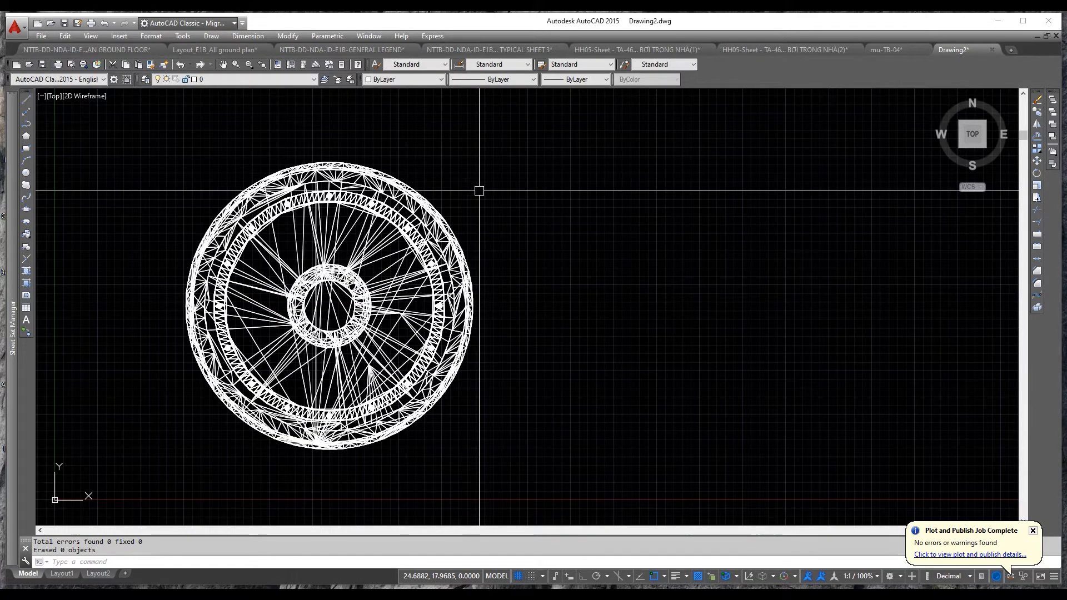
- Delete duplicate and overlapping lines from the imported top view with OVERKILL, using the default settings
scroll(393, 318, down, 5)
scroll(523, 343, up, 3)
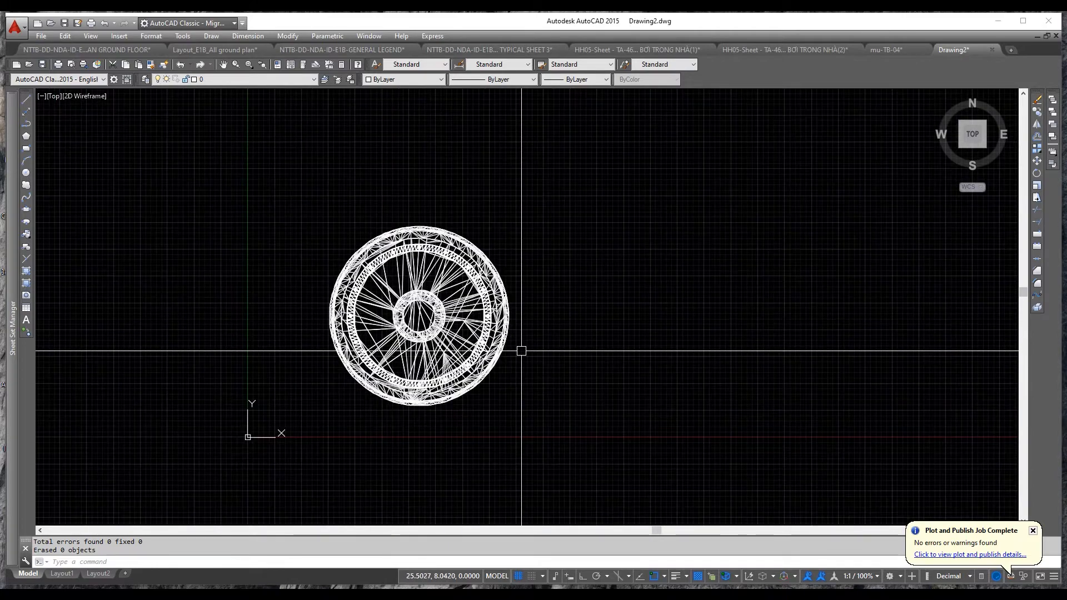
text(RKILL)
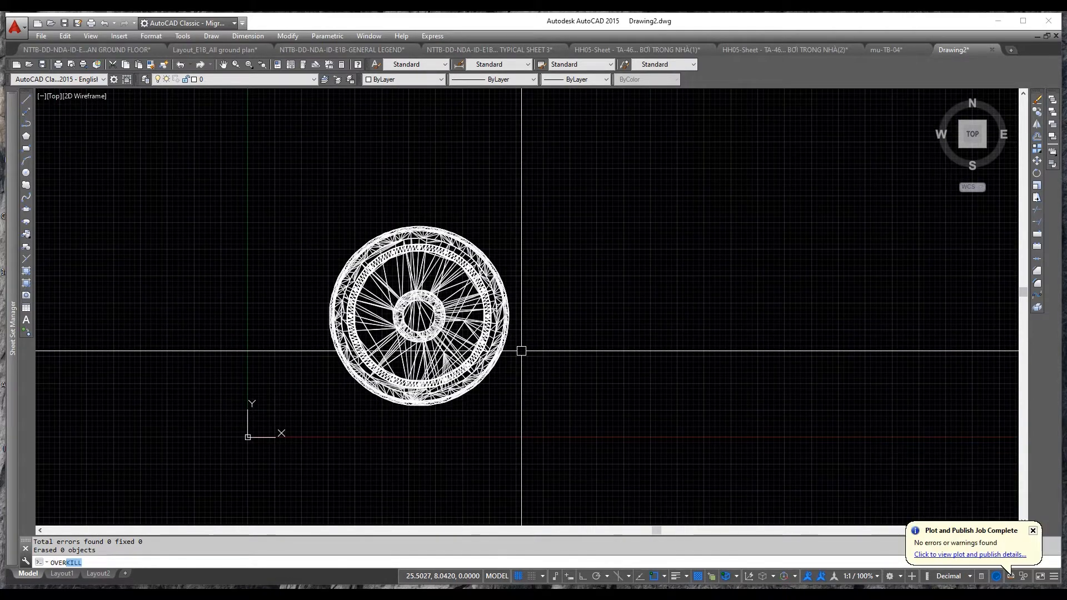
key(Return)
click(531, 452)
click(334, 216)
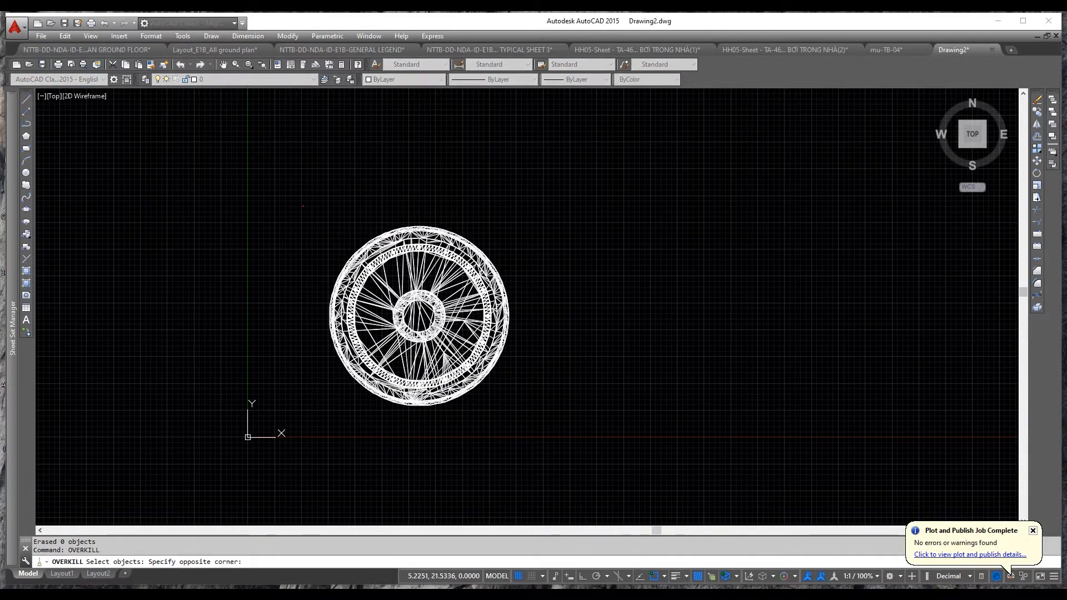
key(Return)
click(523, 402)
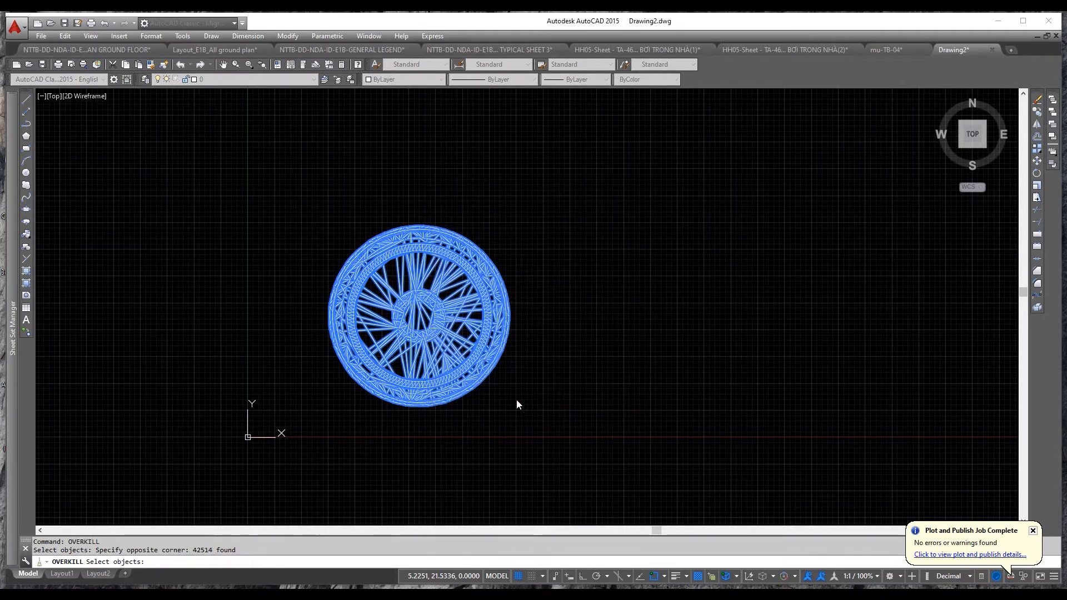
- Move the whole top view horizontally to the right, clearing the space near the origin
click(540, 427)
click(306, 184)
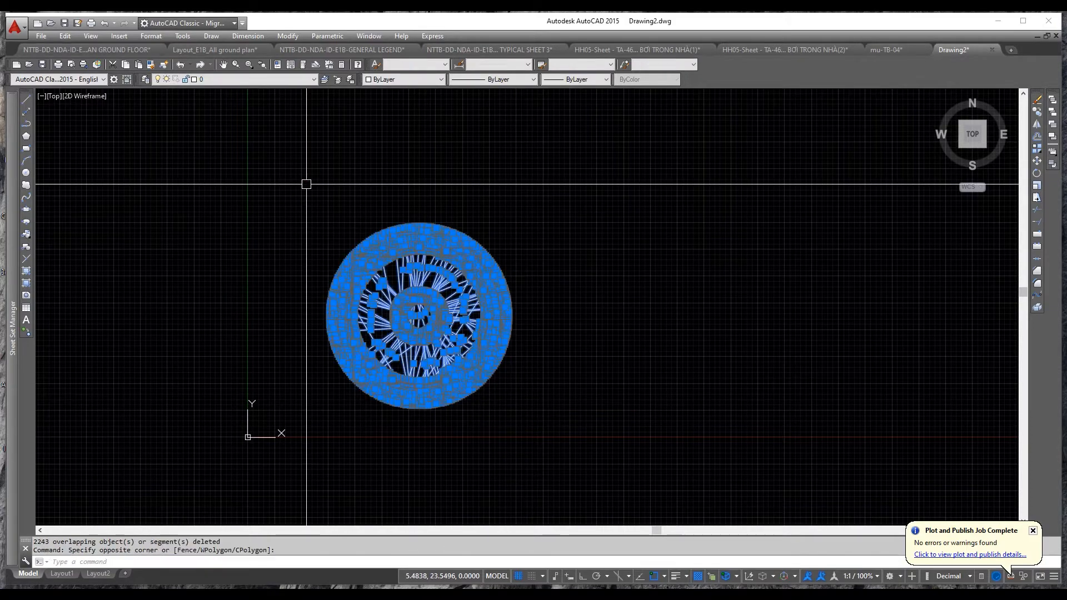
text(m)
key(Return)
click(326, 231)
click(606, 244)
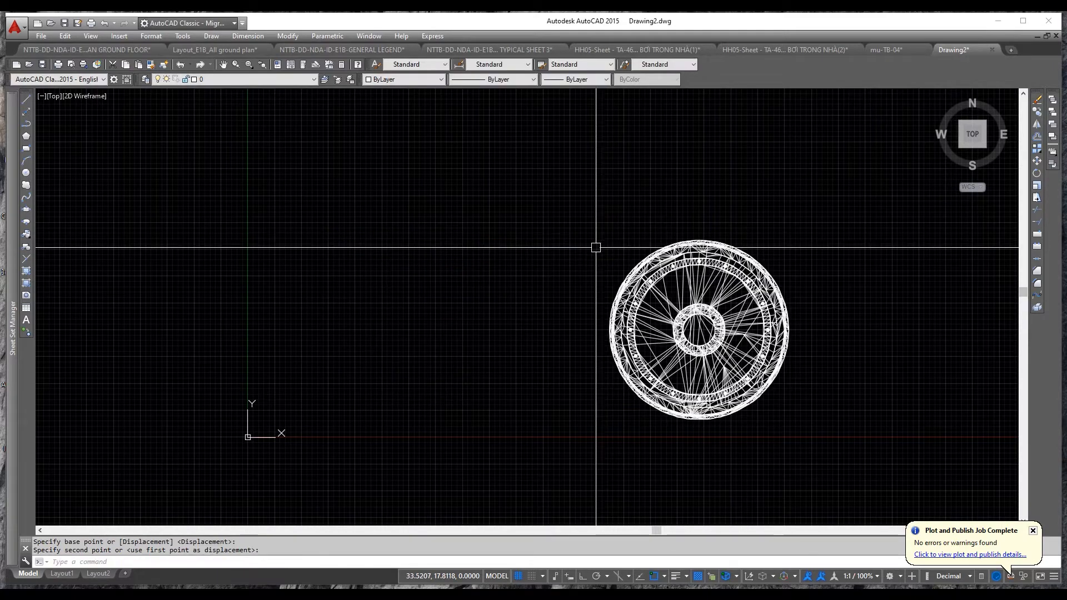
key(Escape)
text(DX)
key(Return)
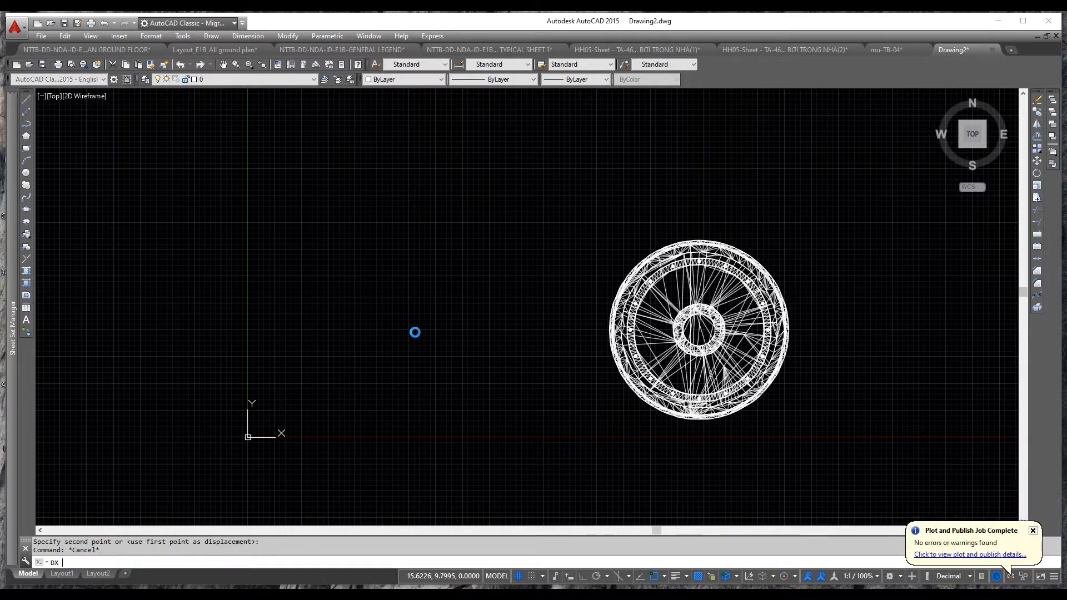
click(599, 312)
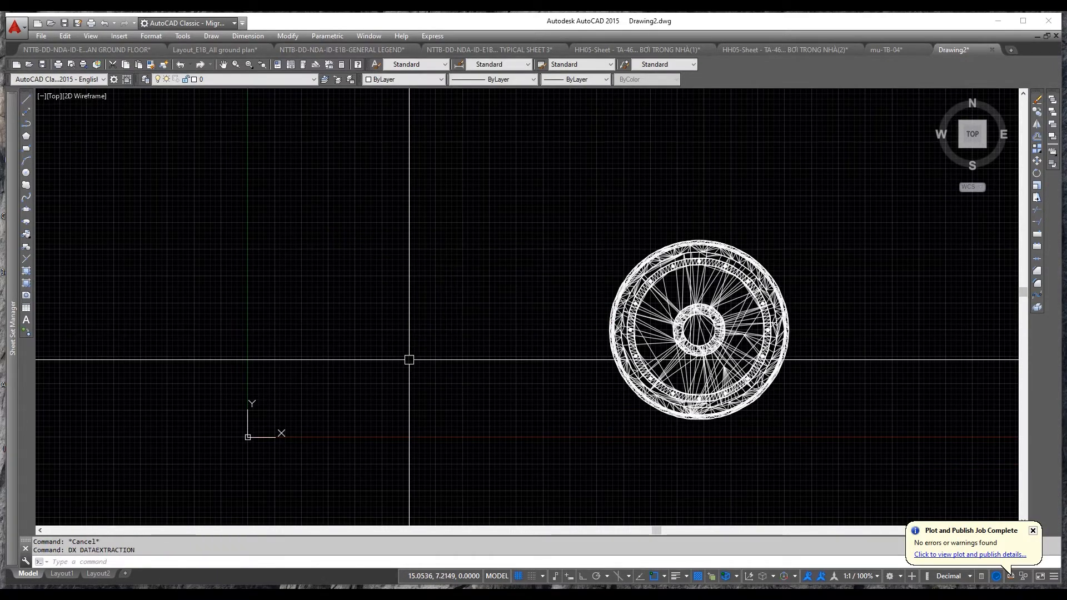
- Import the DXB file of the table's elevation view beside the top view with the DXBIN command
text(DX)
click(912, 512)
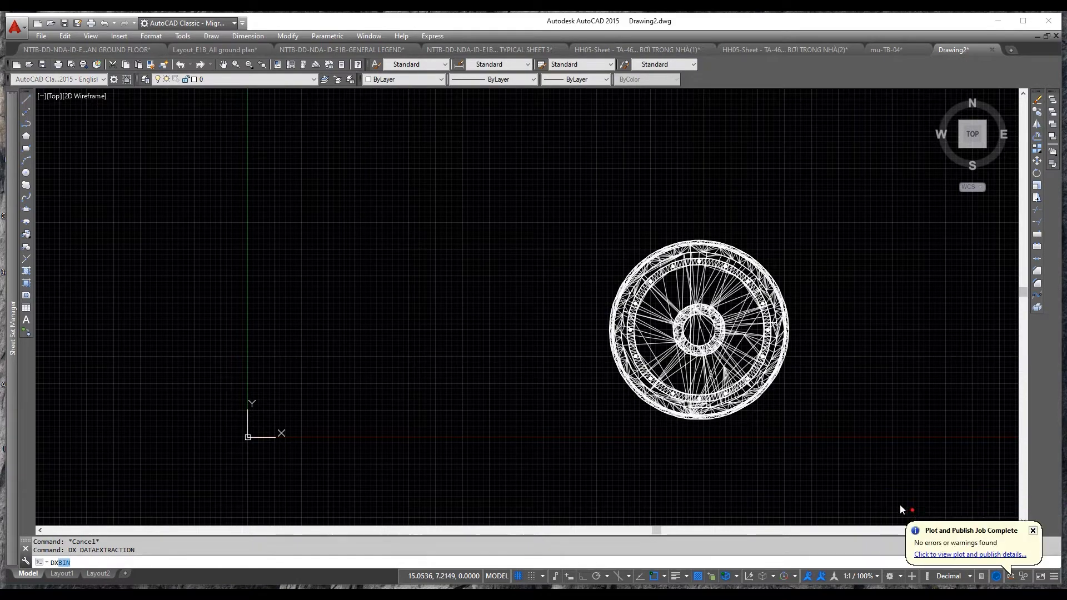
click(463, 227)
double_click(463, 225)
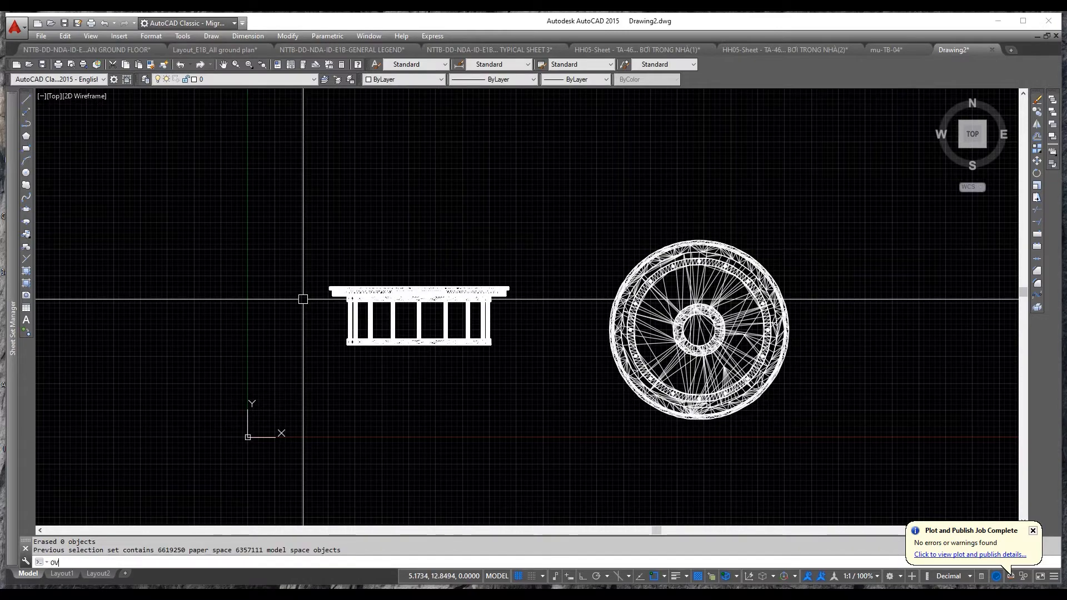
- Delete duplicate and overlapping lines from the imported table elevation with OVERKILL, using the default settings
text(KILL)
key(Return)
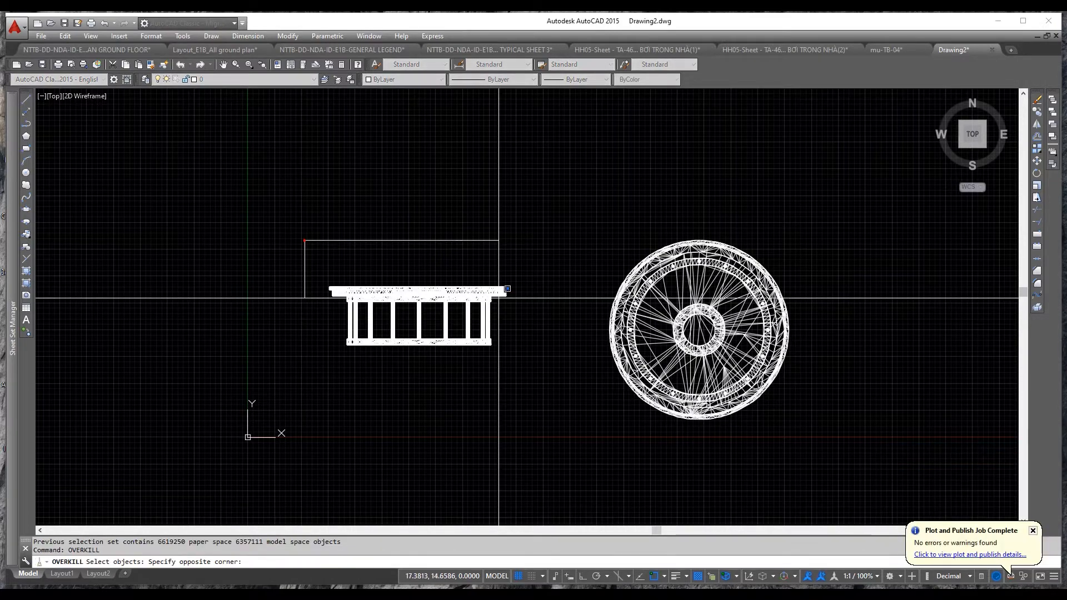
click(536, 364)
key(Return)
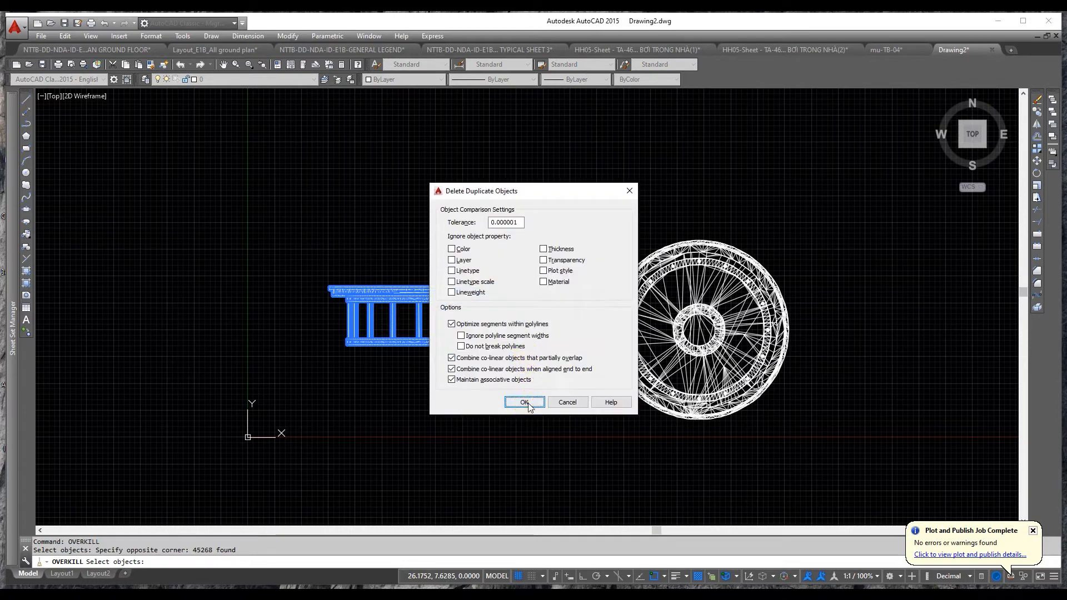
click(529, 403)
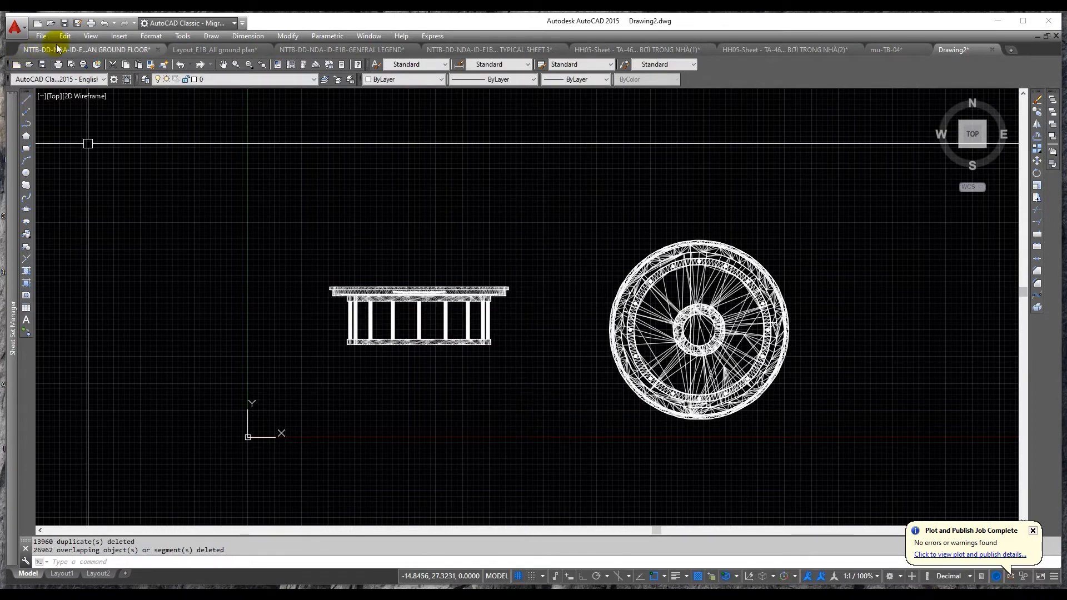
- Save the drawing as mu-TB-04-cad in the FUNITURE folder, in AutoCAD 2007/LT2007 format
click(16, 26)
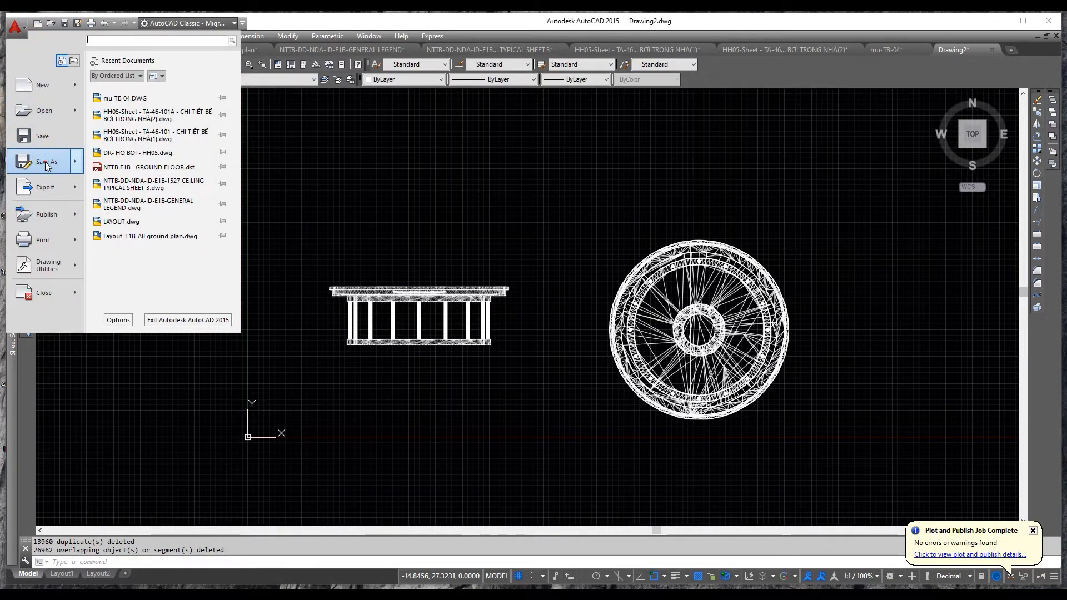
click(47, 162)
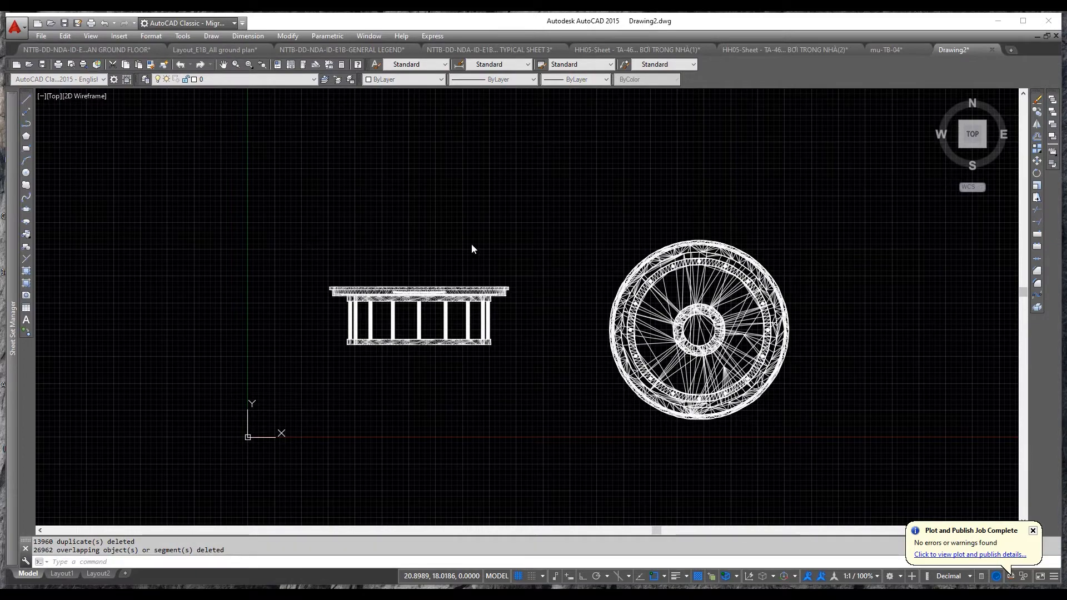
click(520, 403)
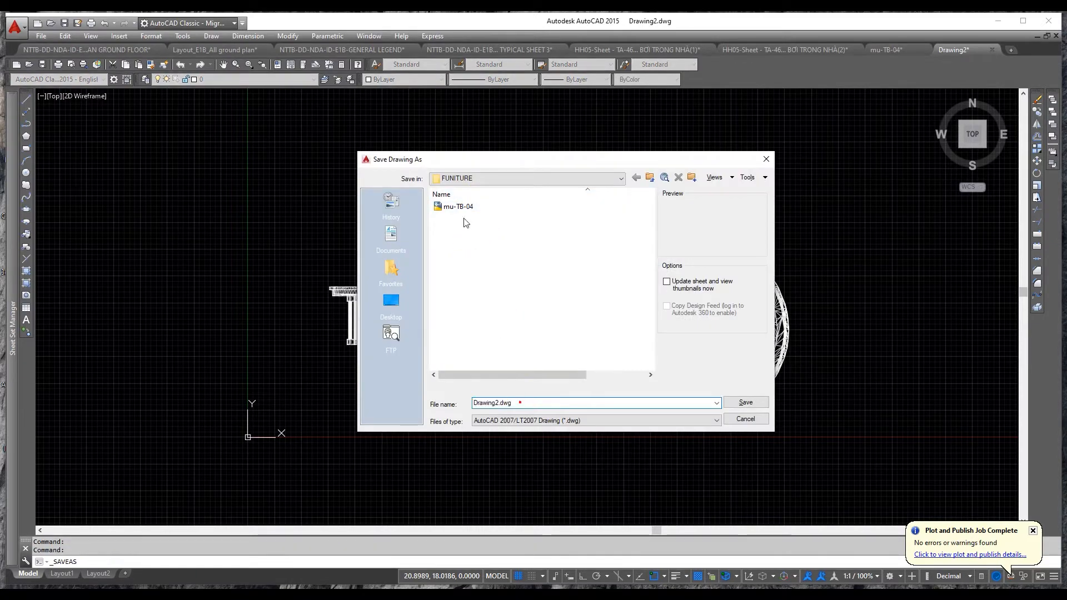
key(BackSpace)
key(BackSpace)
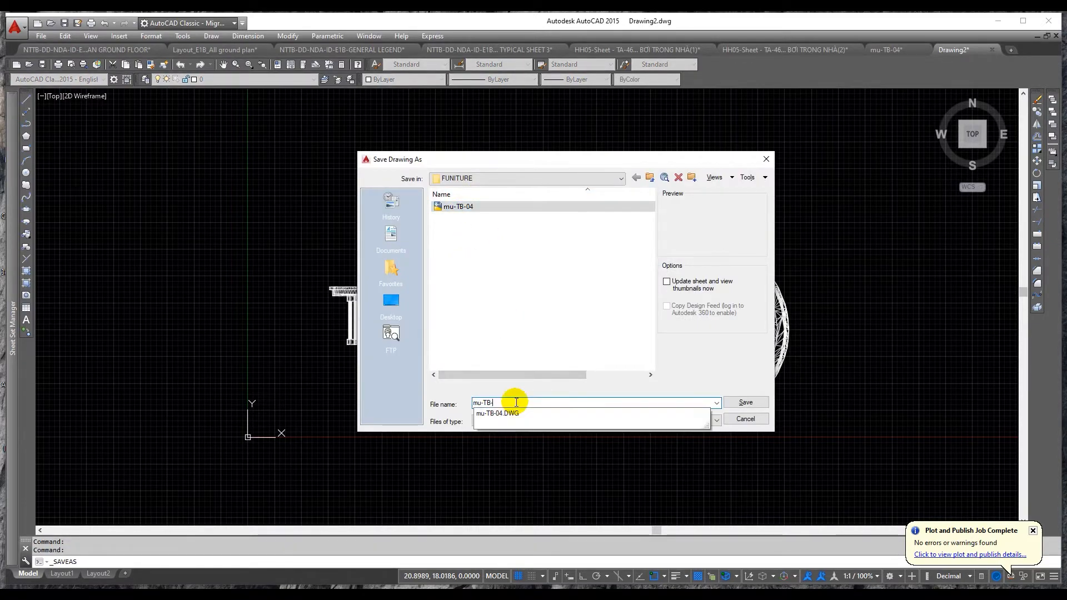
text(04)
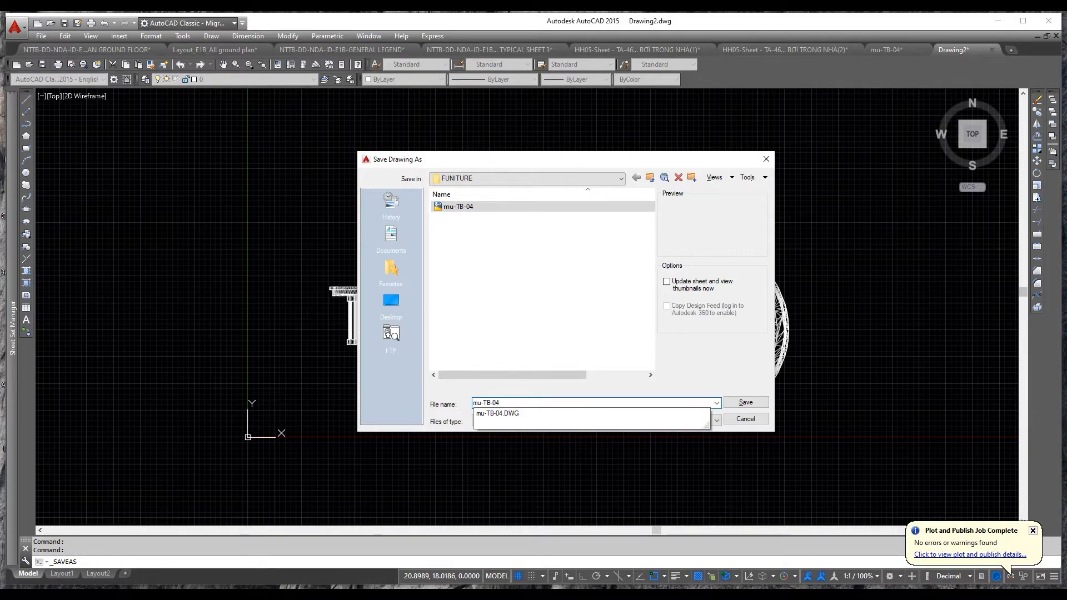
text(-)
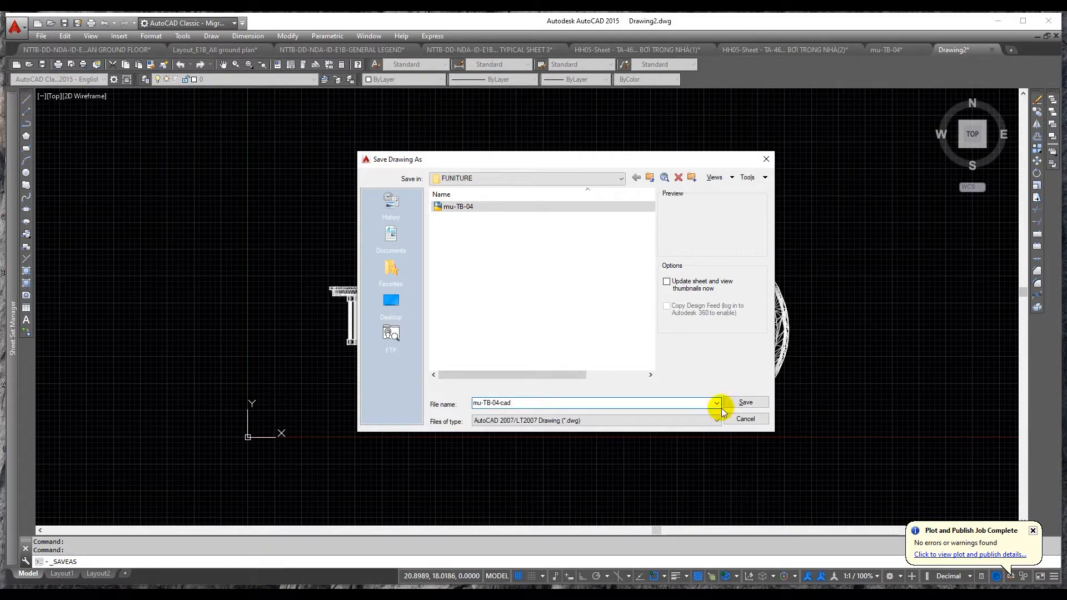
text(cad)
click(739, 404)
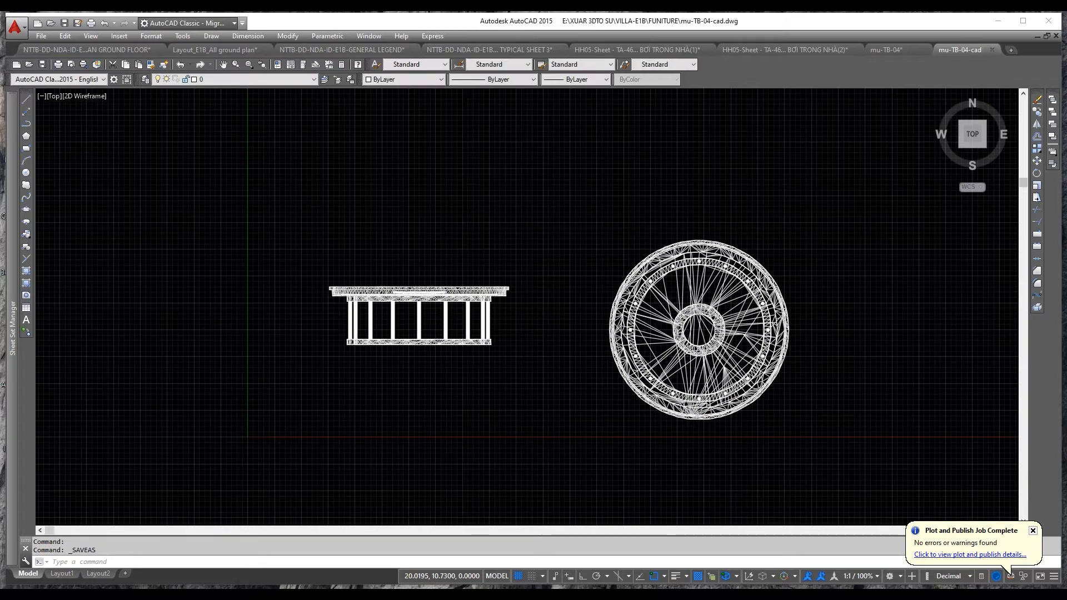
- Examine the elevation's wireframe up close, checking the tabletop edge, the rails and the legs
scroll(332, 290, up, 5)
scroll(326, 245, down, 4)
scroll(385, 286, up, 4)
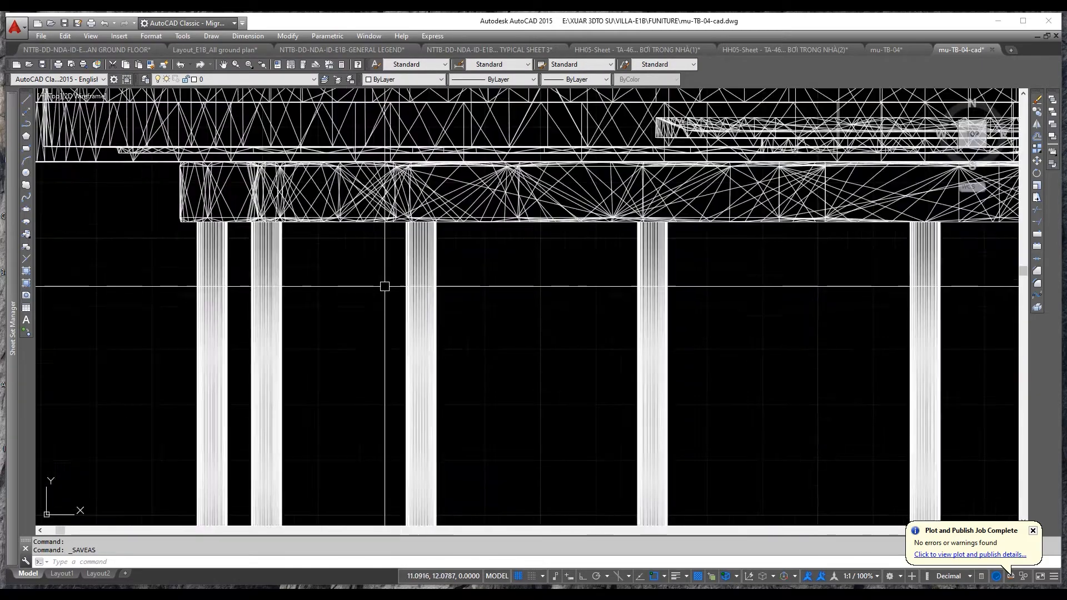
scroll(364, 267, down, 6)
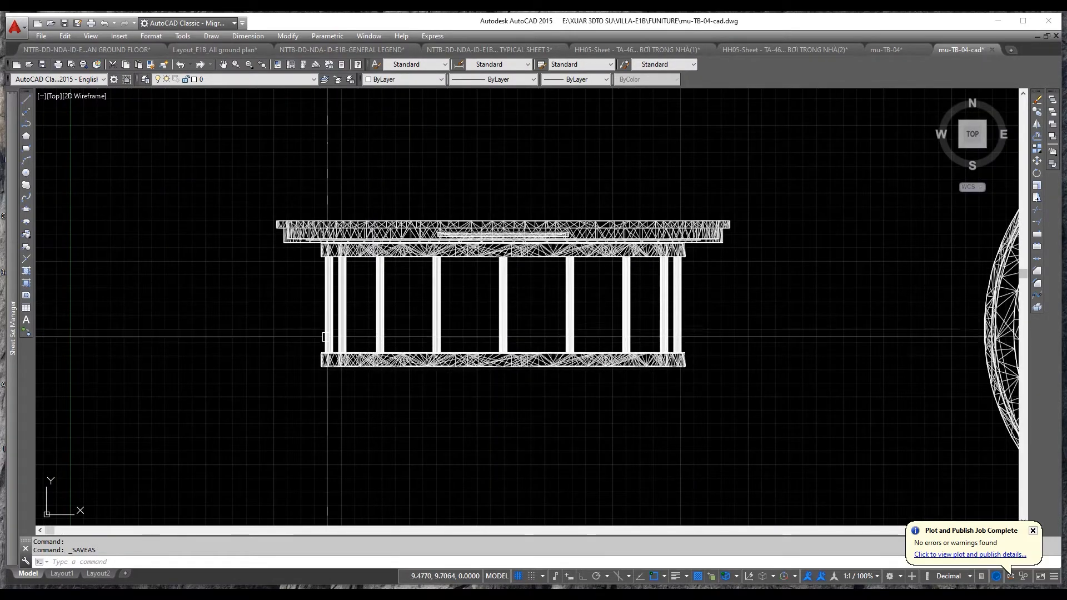
scroll(327, 337, up, 4)
scroll(327, 337, down, 3)
scroll(328, 267, up, 2)
click(333, 275)
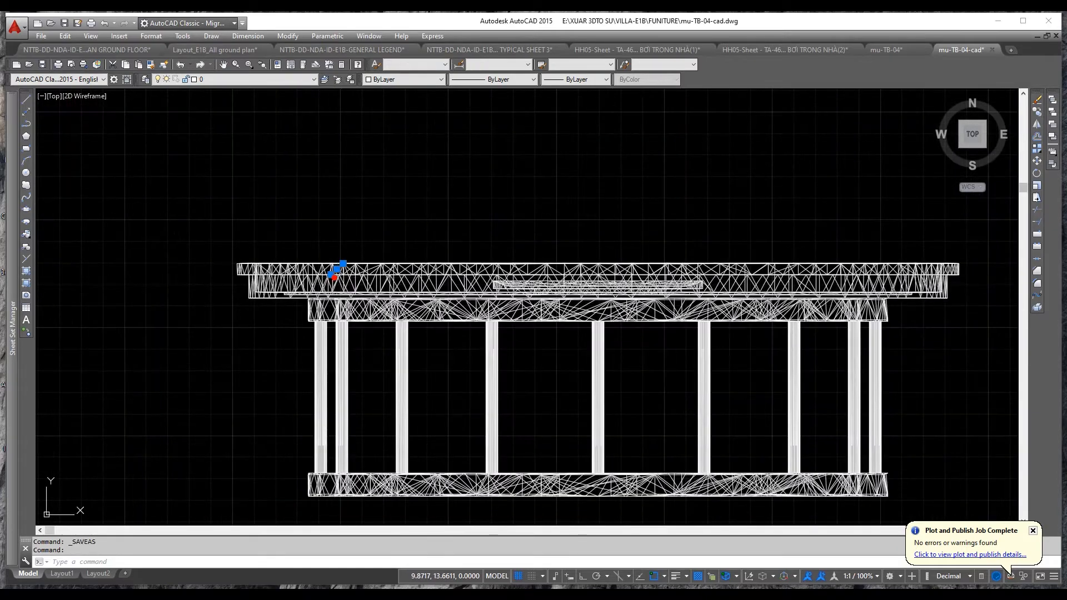
key(Escape)
scroll(222, 255, up, 3)
scroll(222, 255, down, 3)
scroll(194, 253, up, 5)
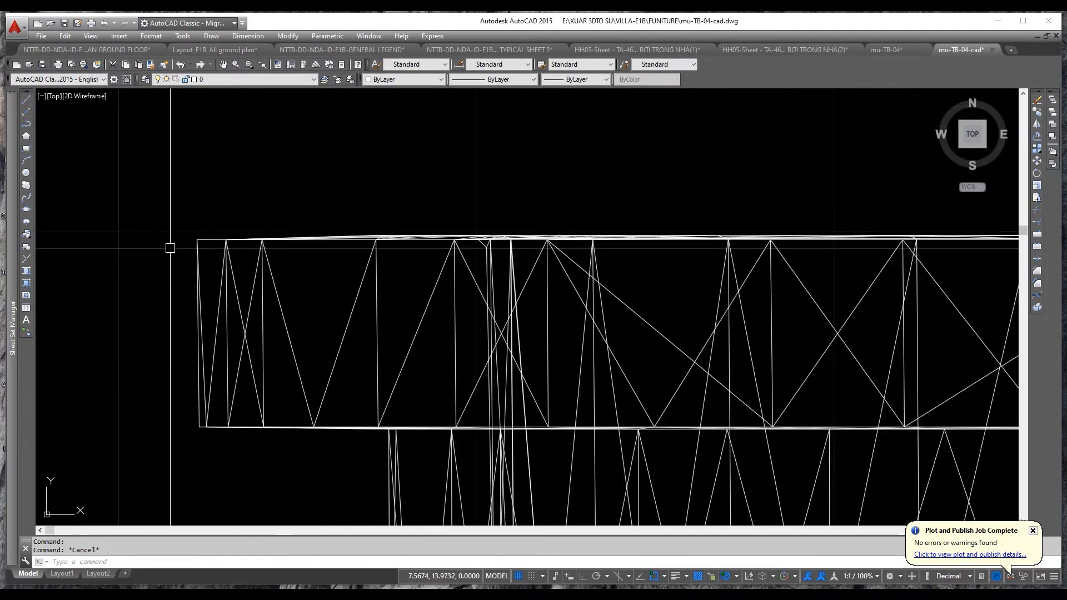
scroll(170, 248, down, 6)
key(Escape)
scroll(180, 242, up, 6)
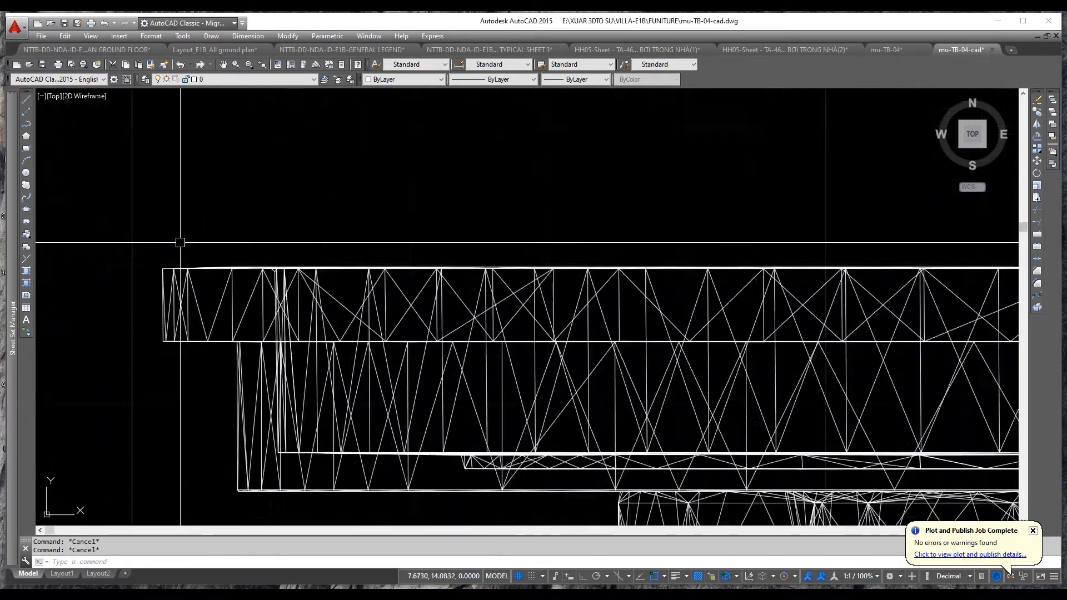
scroll(180, 242, up, 2)
text(REC)
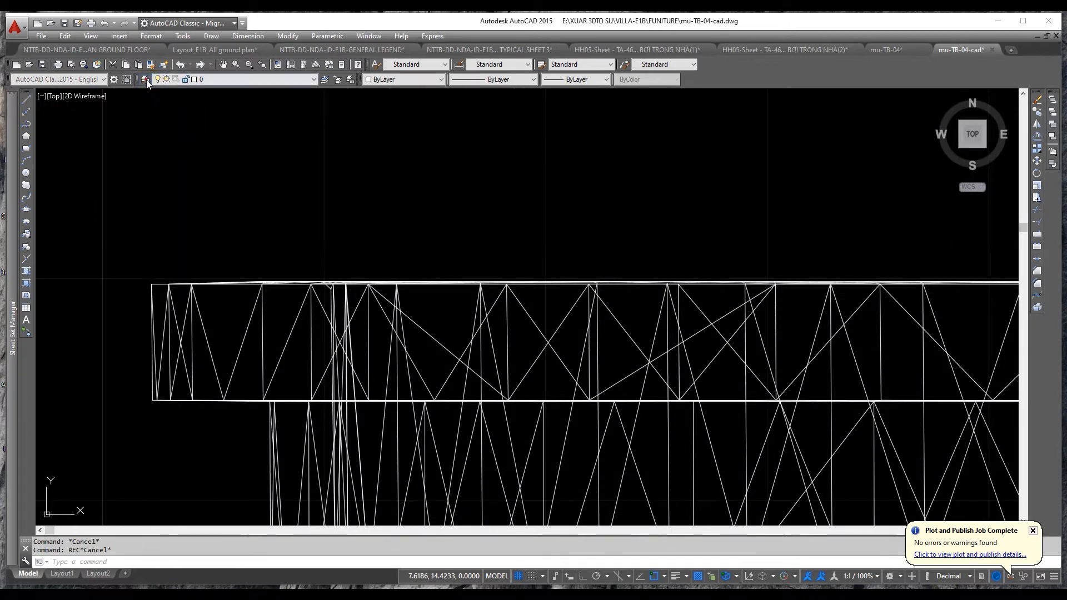
- Create a layer named 01 with a red color and make it the current layer
click(147, 81)
click(295, 165)
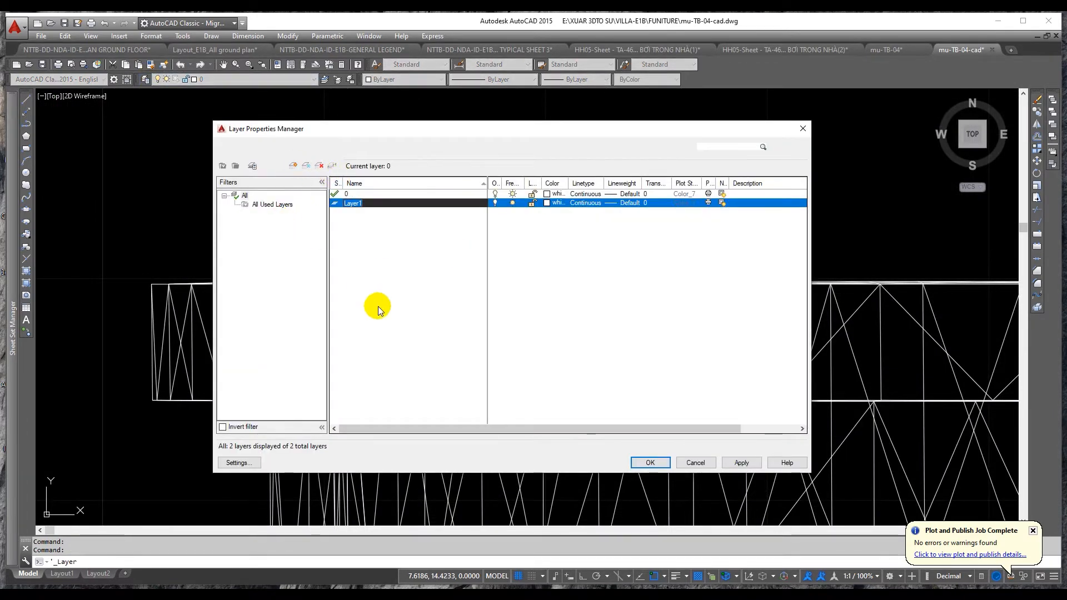
click(547, 204)
click(520, 393)
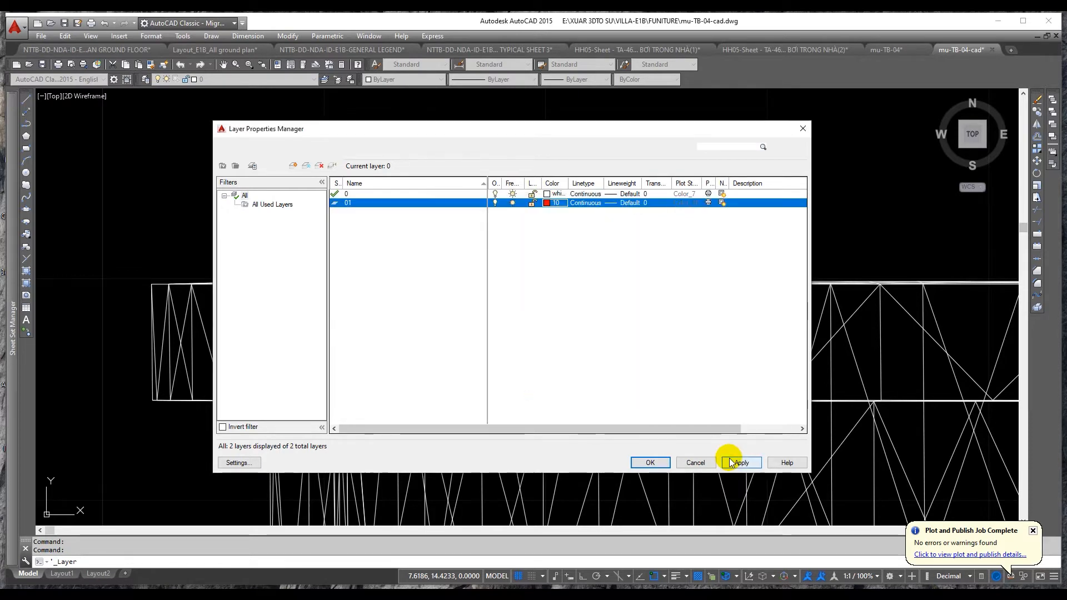
click(739, 462)
click(649, 462)
scroll(340, 209, down, 2)
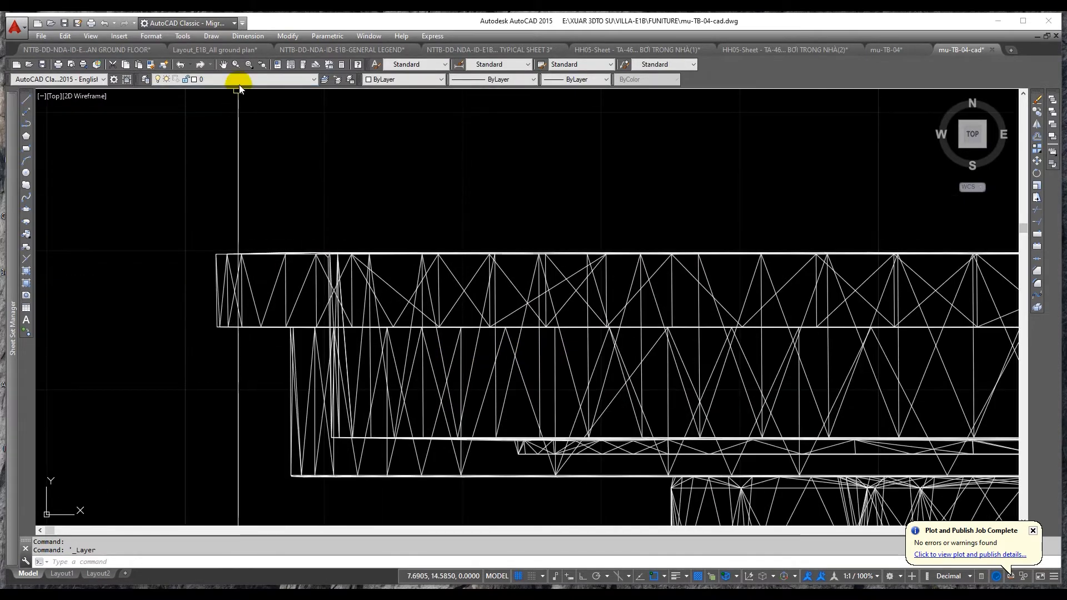
click(238, 79)
click(238, 86)
- Try to convert all the lines of the table elevation into a block on layer 01
scroll(282, 202, down, 6)
scroll(283, 202, down, 6)
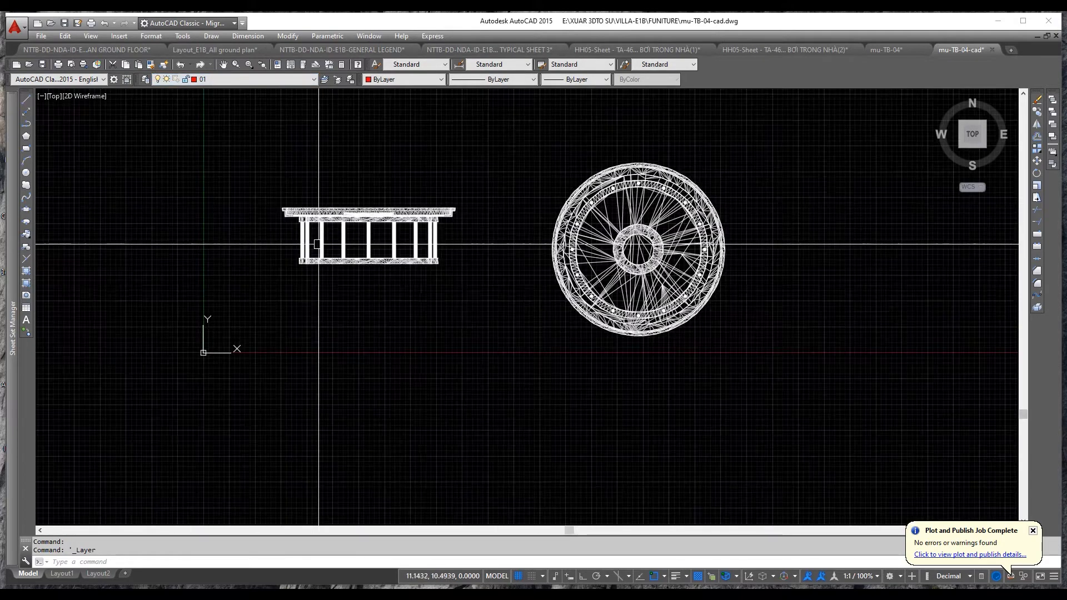
key(Escape)
key(Return)
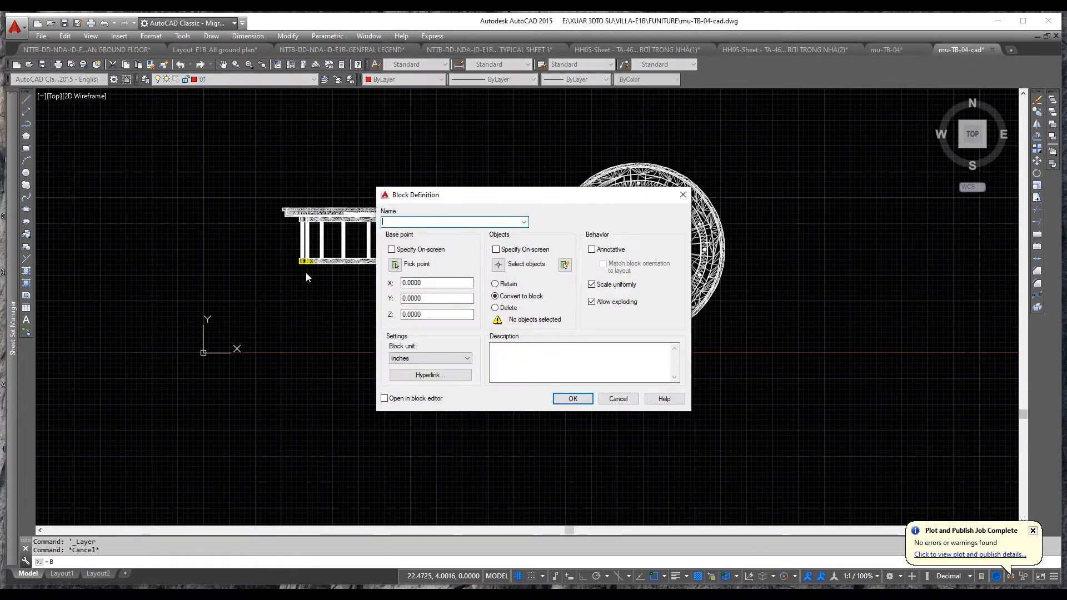
click(497, 265)
click(258, 181)
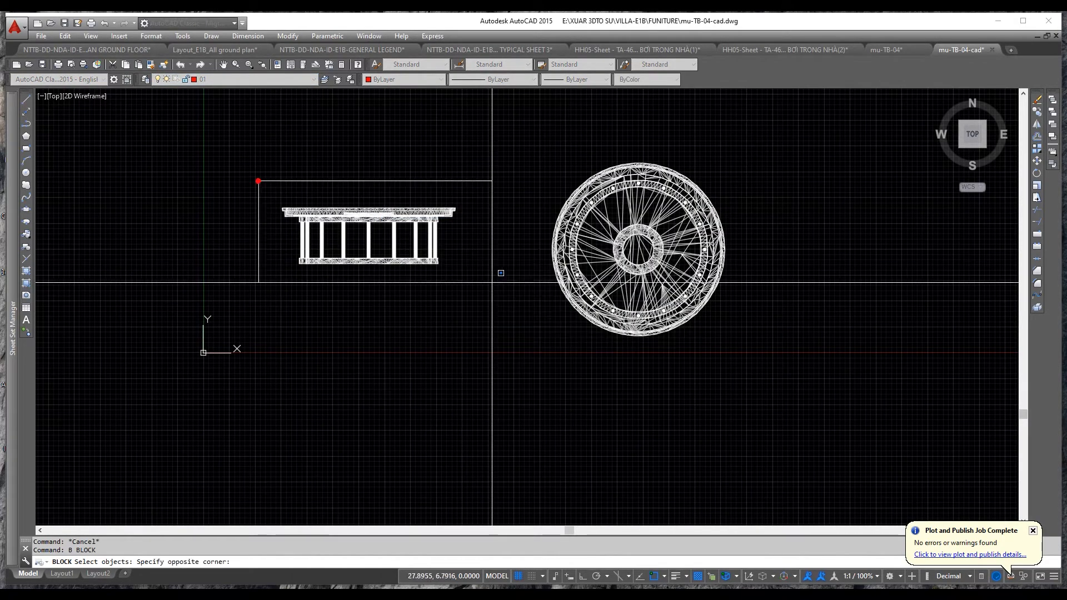
click(496, 276)
key(Return)
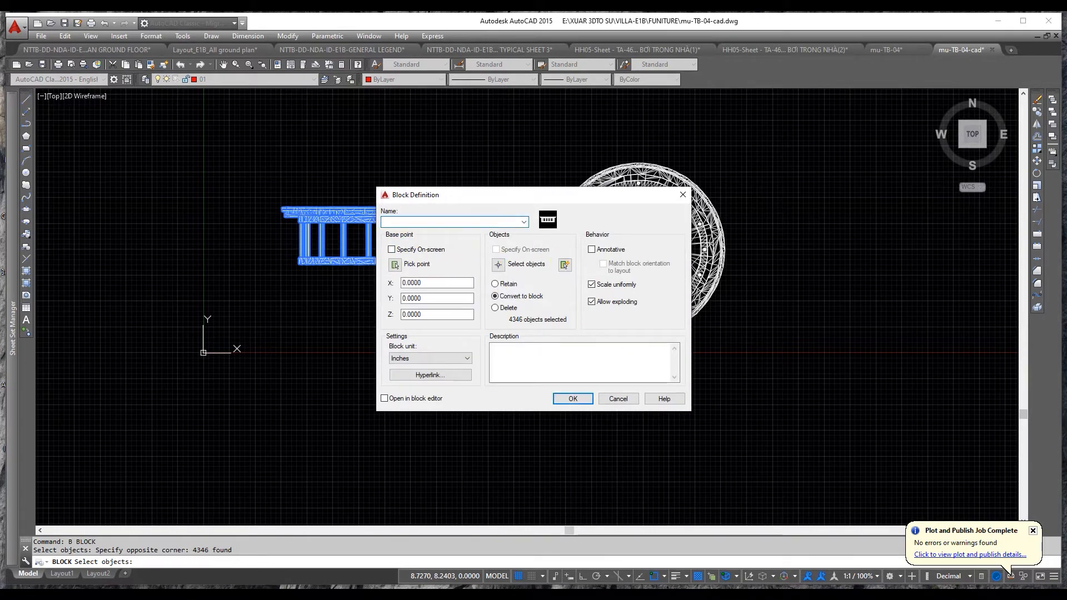
click(593, 400)
click(501, 147)
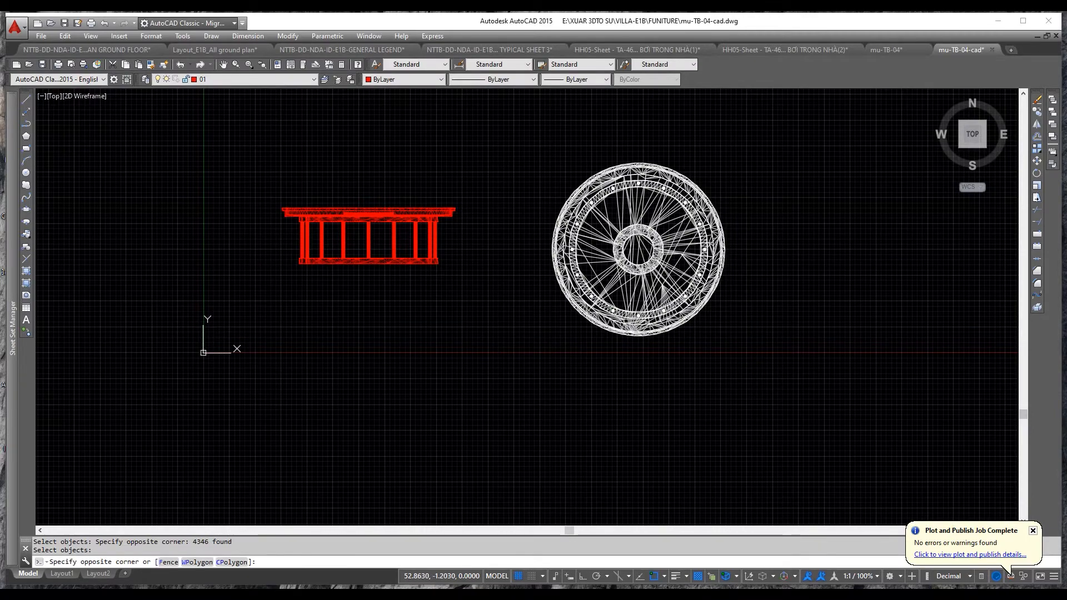
key(ctrl+z)
key(ctrl+z)
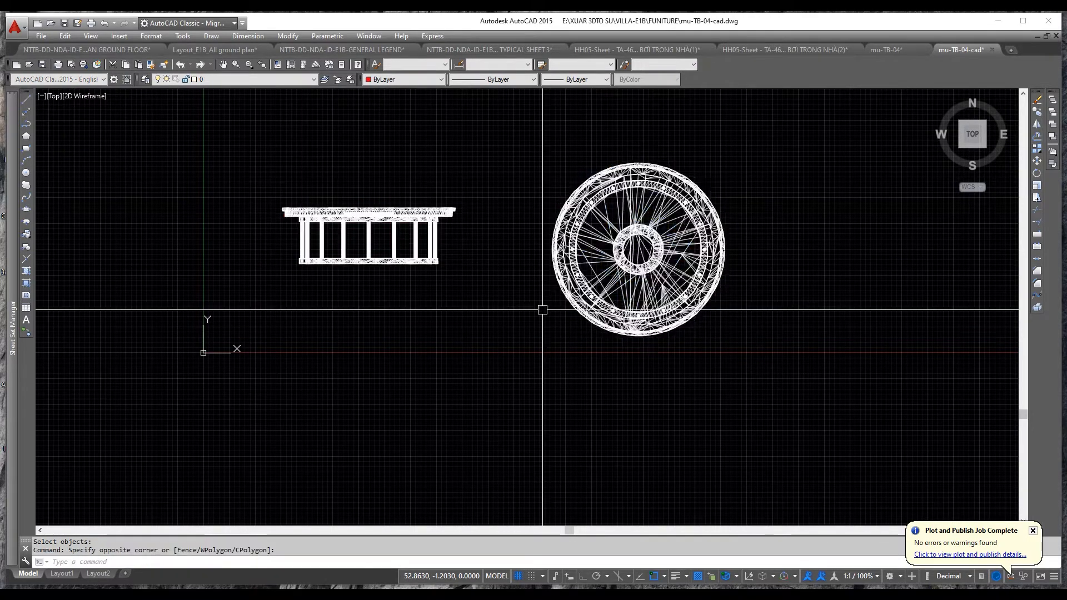
- Copy the table elevation with a base point at its lower-left corner and paste it as a block above the original
scroll(406, 266, down, 4)
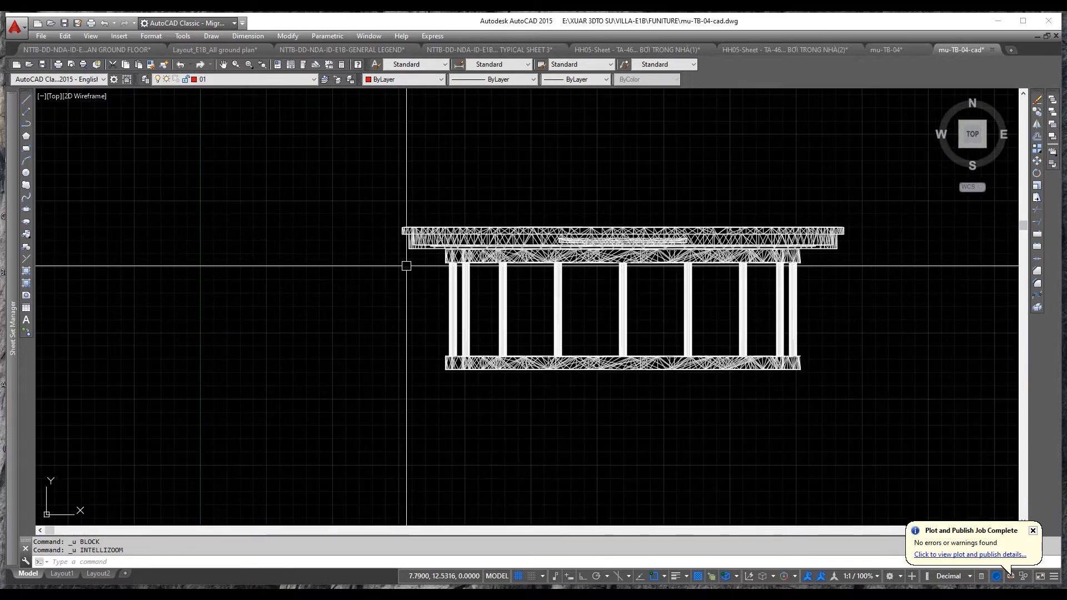
key(ctrl+shift+c)
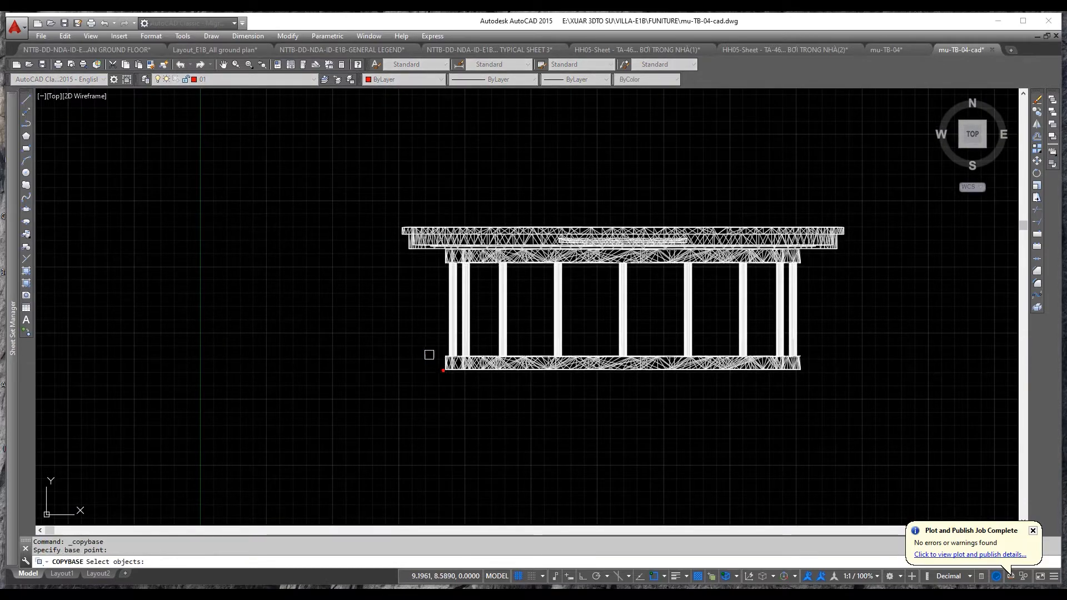
scroll(347, 267, down, 2)
click(360, 228)
click(687, 365)
key(space)
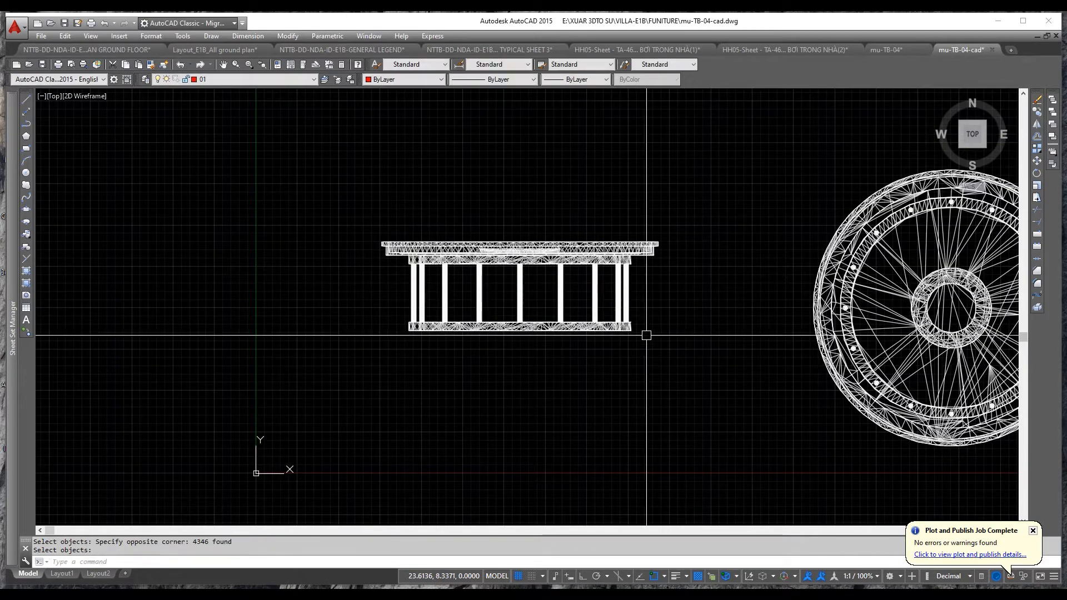
key(ctrl+shift+v)
middle_drag(591, 173, 488, 412)
click(483, 351)
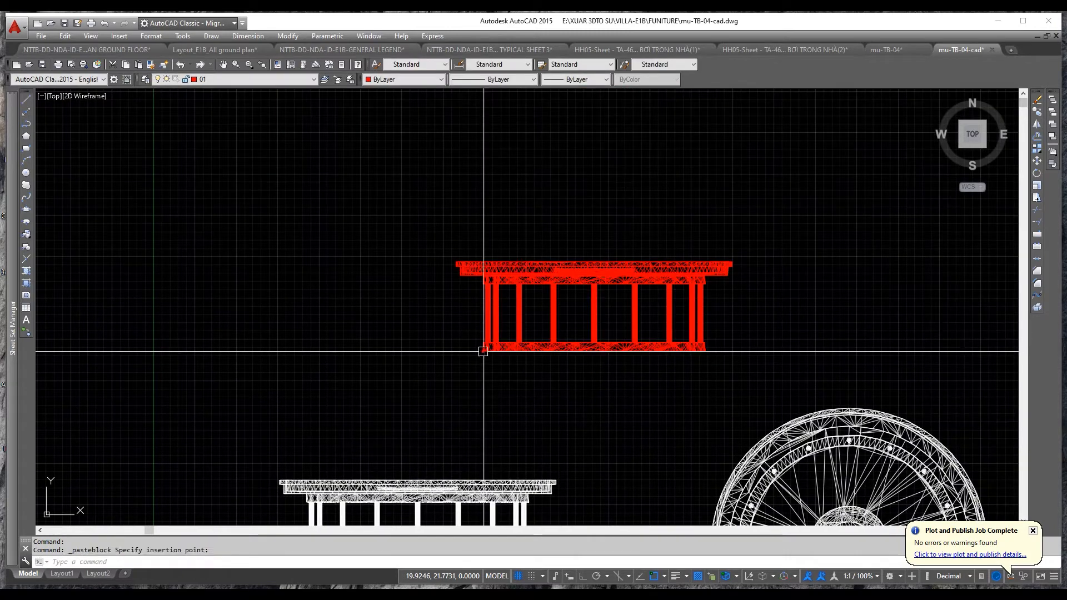
key(Escape)
- Move the pasted elevation block to layer 0
click(524, 271)
click(314, 80)
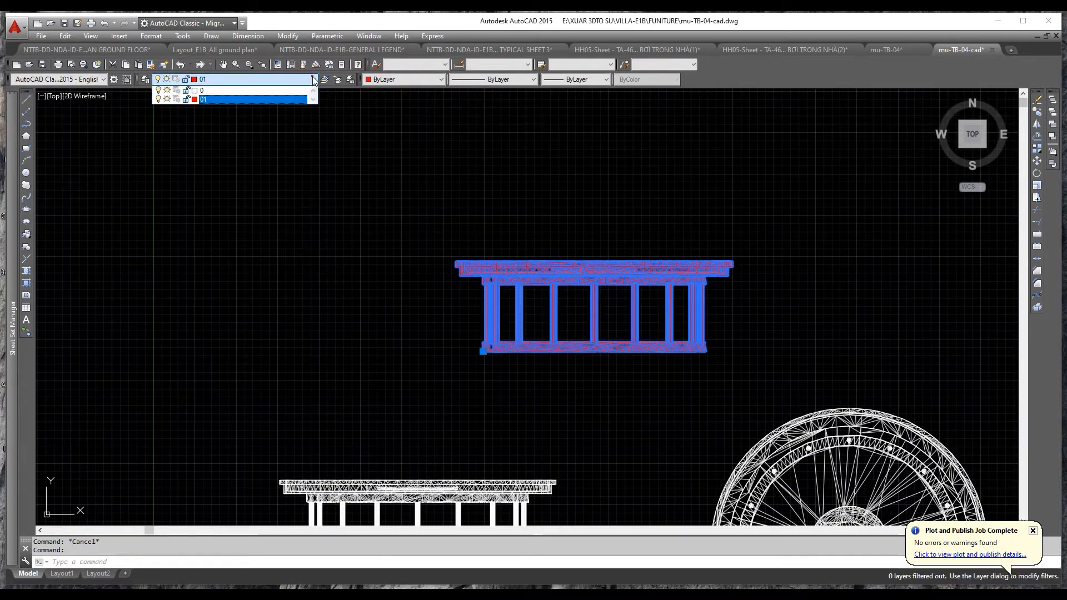
click(310, 90)
key(Escape)
- Copy the round table plan with a base point on its lower rim and paste it as a block above the original
scroll(368, 227, down, 4)
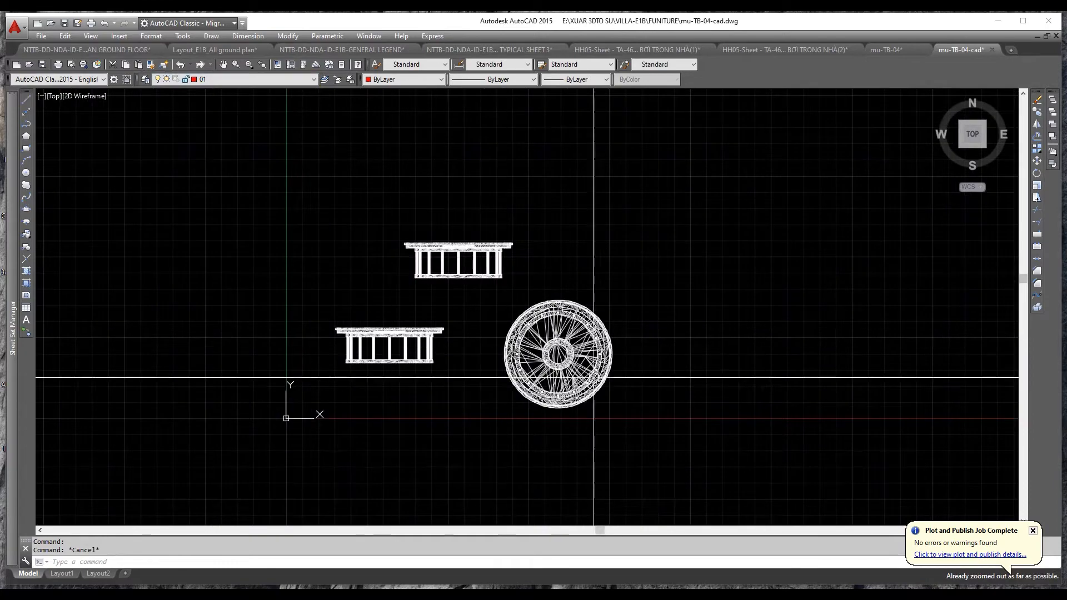
scroll(596, 375, up, 4)
key(ctrl+shift+c)
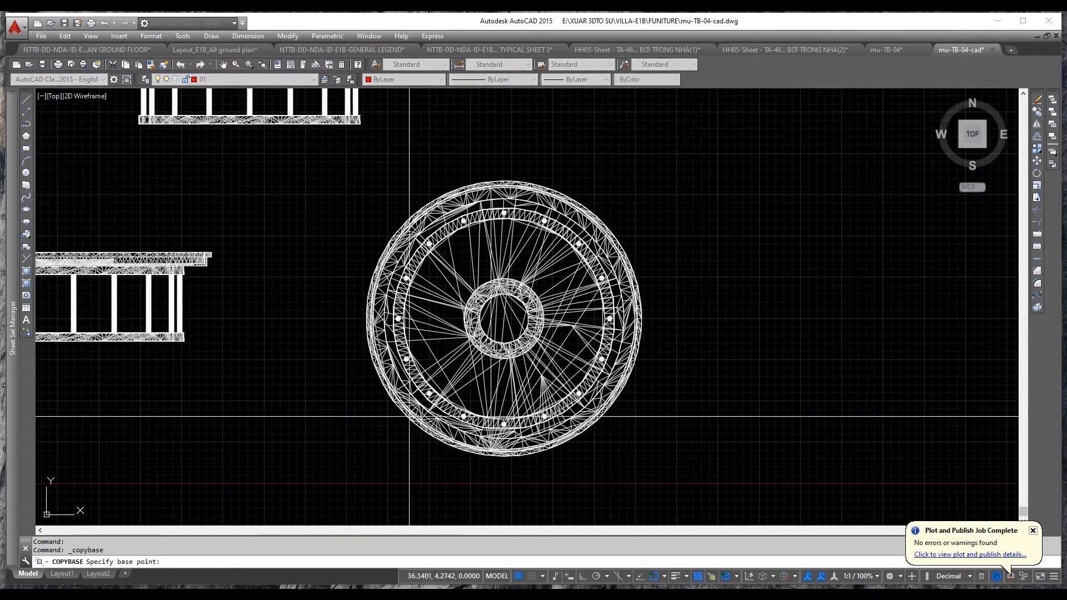
click(719, 466)
click(348, 148)
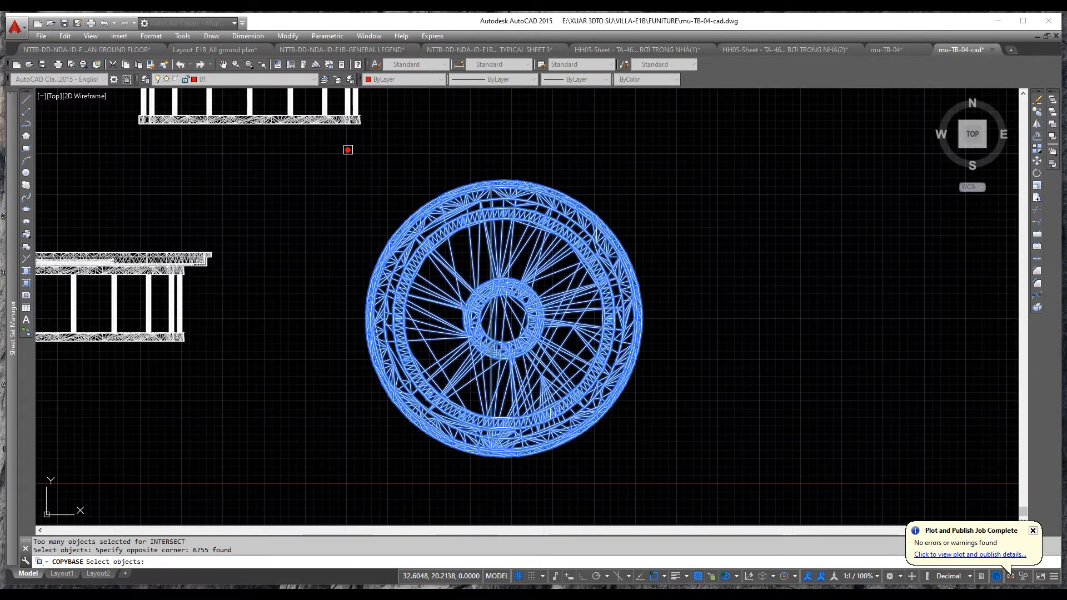
key(Return)
key(ctrl+shift+v)
middle_drag(557, 176, 485, 431)
click(482, 336)
key(Escape)
- Move the pasted plan block to layer 0
click(497, 336)
click(235, 81)
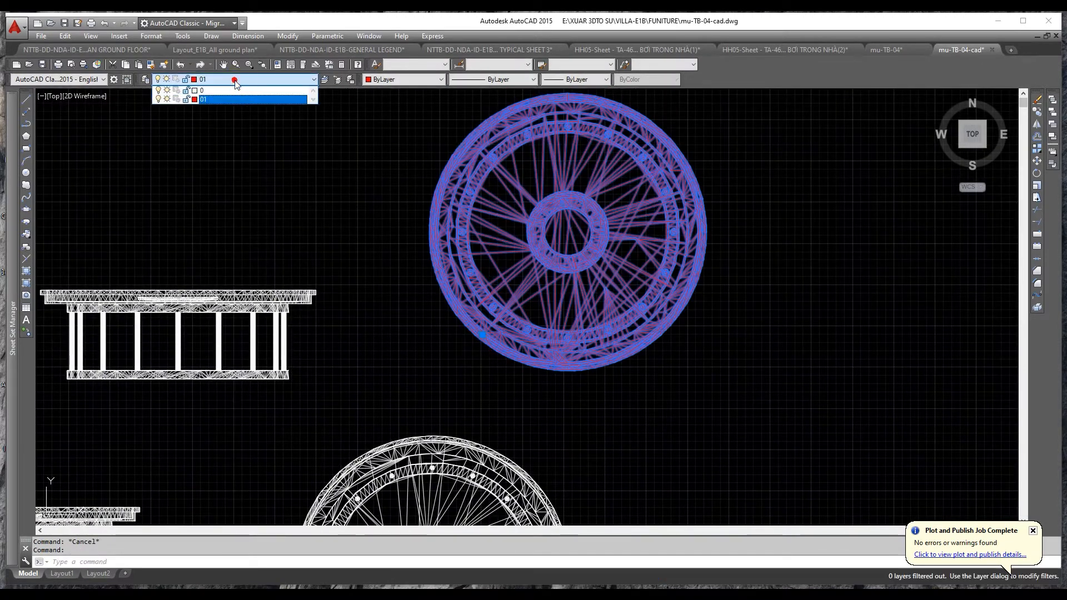
click(232, 94)
scroll(406, 159, down, 3)
key(Escape)
- Delete the original loose linework of the elevation and the plan, keeping the pasted blocks
click(508, 427)
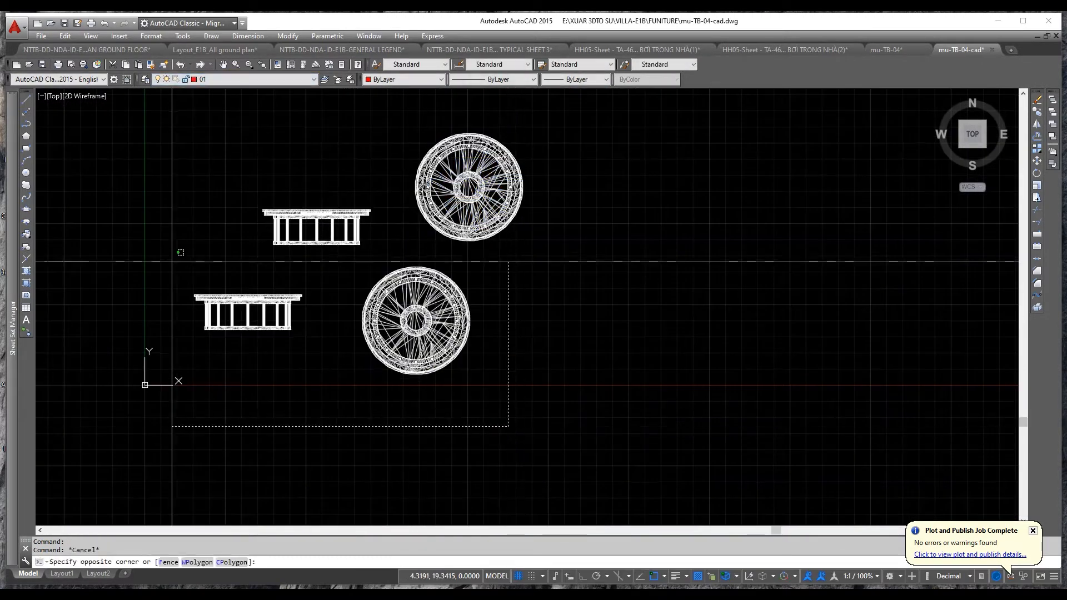
click(171, 265)
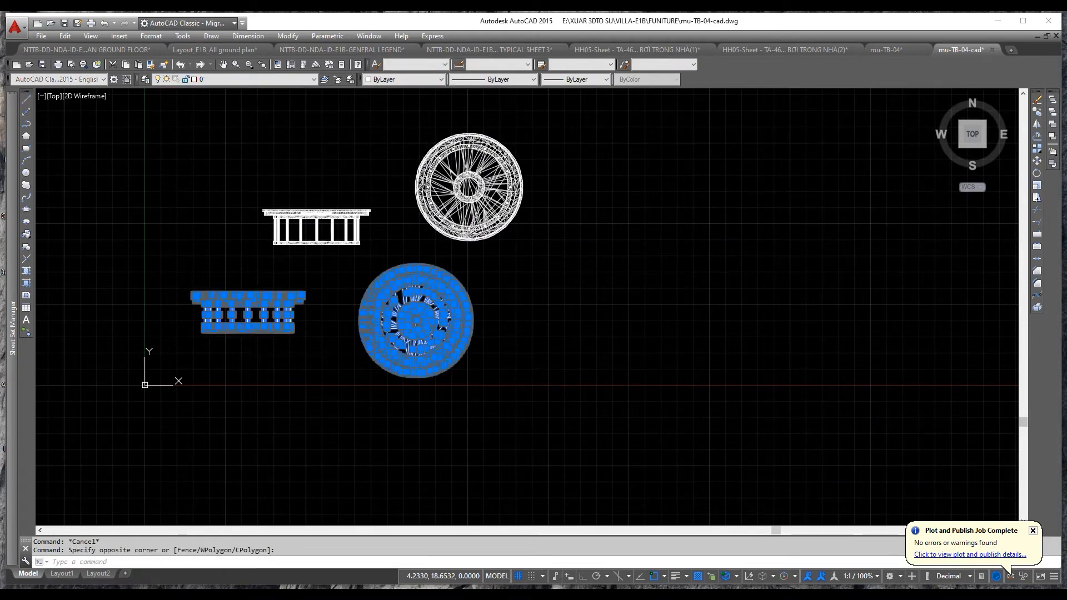
key(Delete)
- Draw vertical construction lines through the left and right ends of the elevation's tabletop on layer 01
middle_drag(322, 272, 441, 450)
scroll(385, 389, up, 4)
scroll(388, 372, up, 4)
key(Escape)
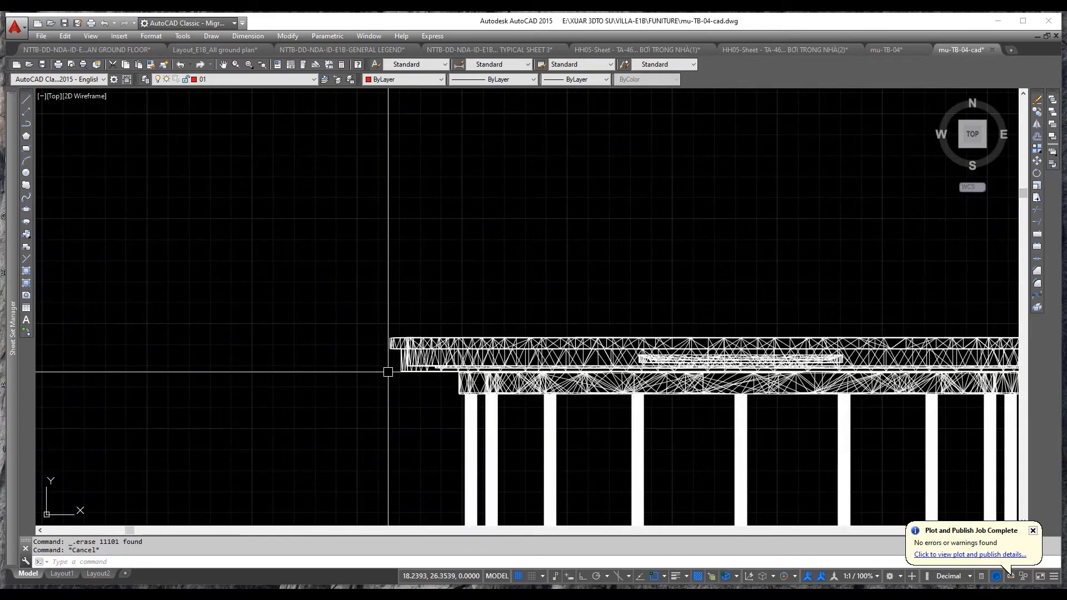
text(XL)
key(Return)
text(V)
key(Return)
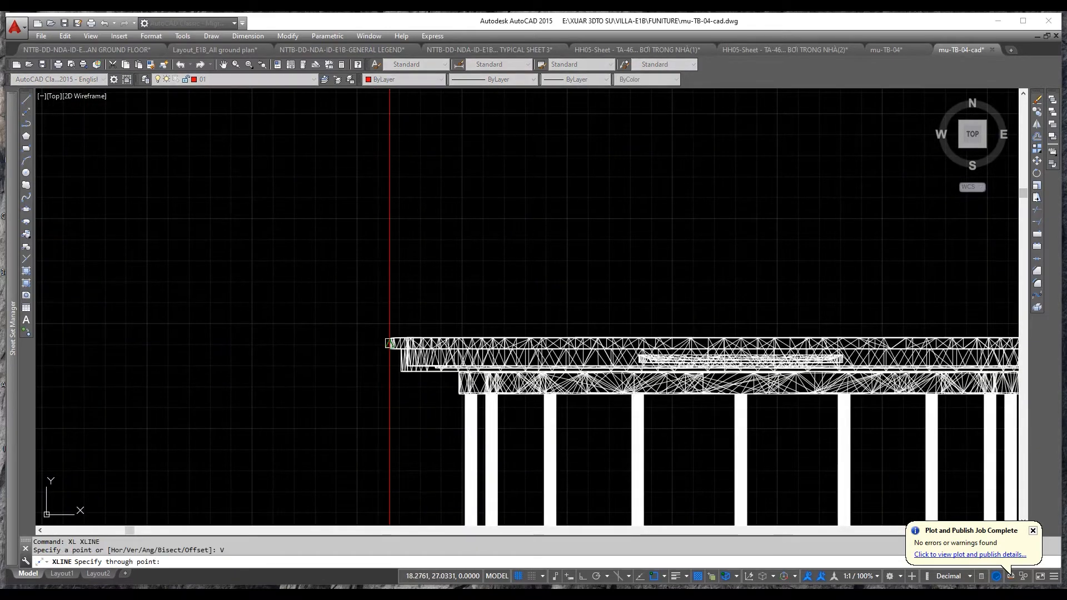
click(390, 343)
scroll(389, 343, down, 5)
scroll(446, 384, up, 4)
click(423, 377)
scroll(424, 378, down, 5)
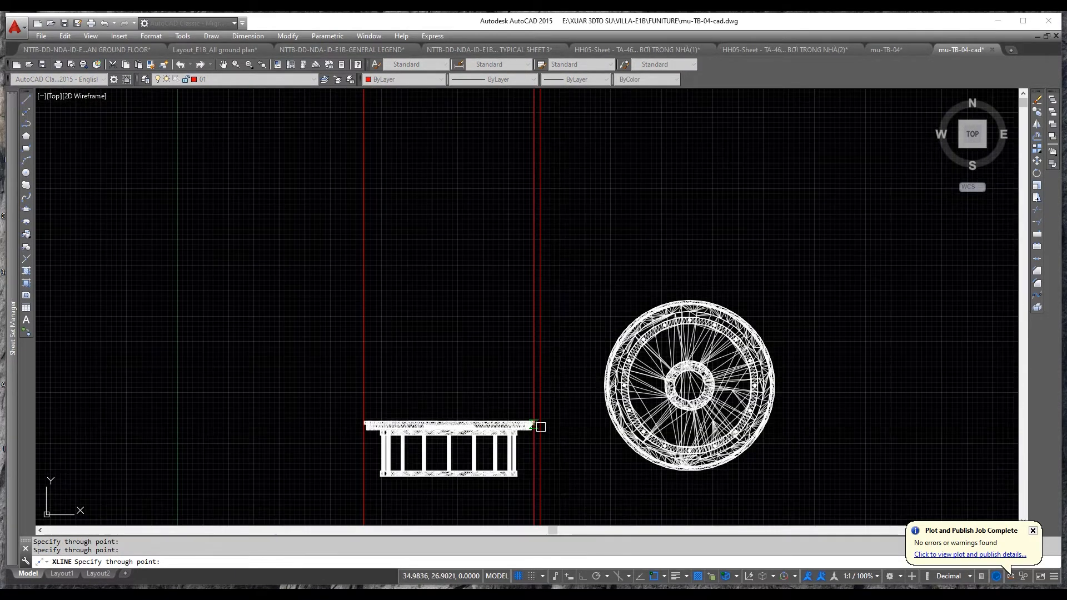
key(Escape)
- Move the plan block to roughly between the vertical construction lines, above the elevation
click(596, 291)
click(788, 485)
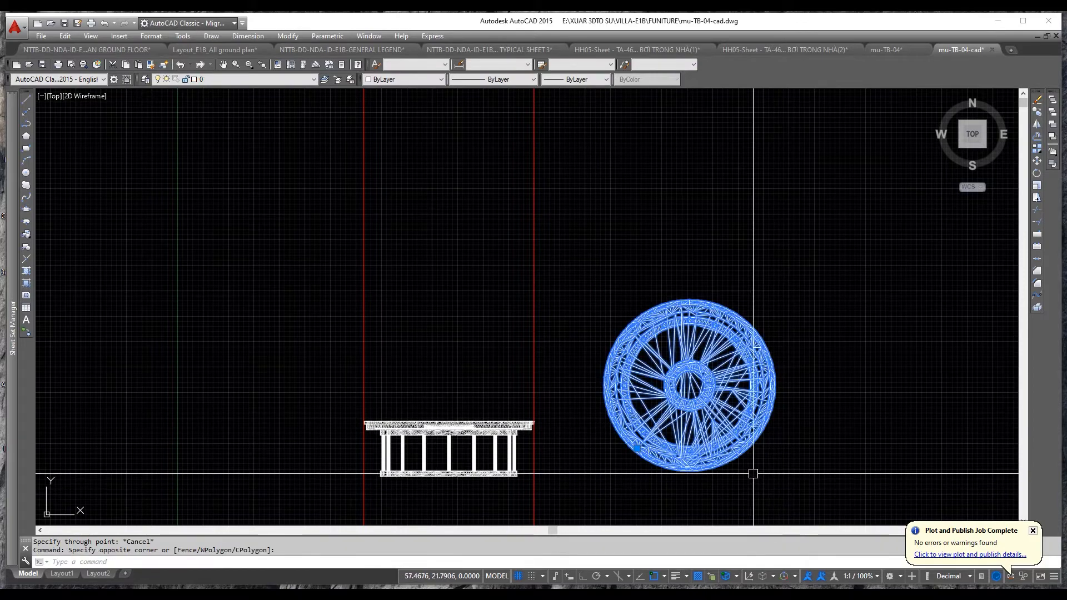
text(M)
key(Return)
click(687, 472)
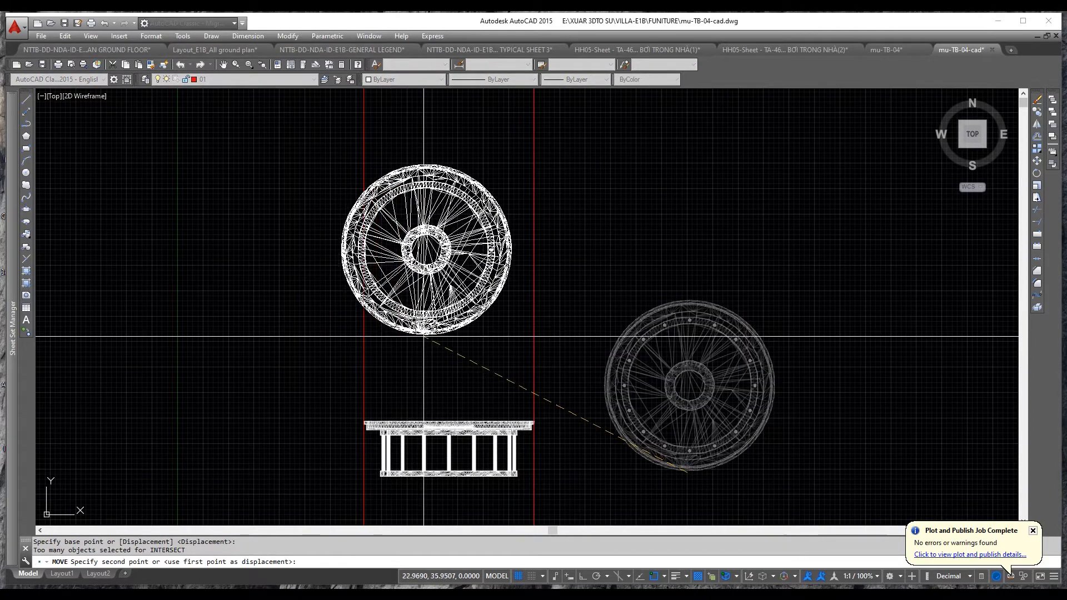
click(448, 352)
- Draw a horizontal construction line through the center of the plan
scroll(362, 252, up, 4)
scroll(363, 257, up, 4)
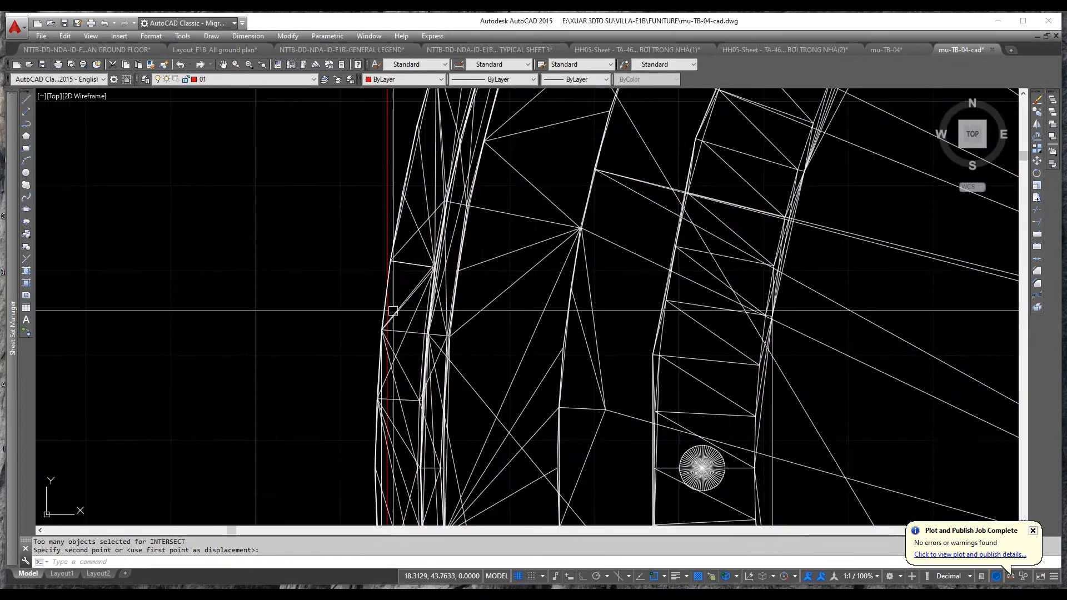
scroll(388, 309, down, 2)
scroll(374, 326, down, 1)
middle_drag(670, 362, 477, 336)
scroll(477, 335, up, 2)
key(Escape)
text(XL)
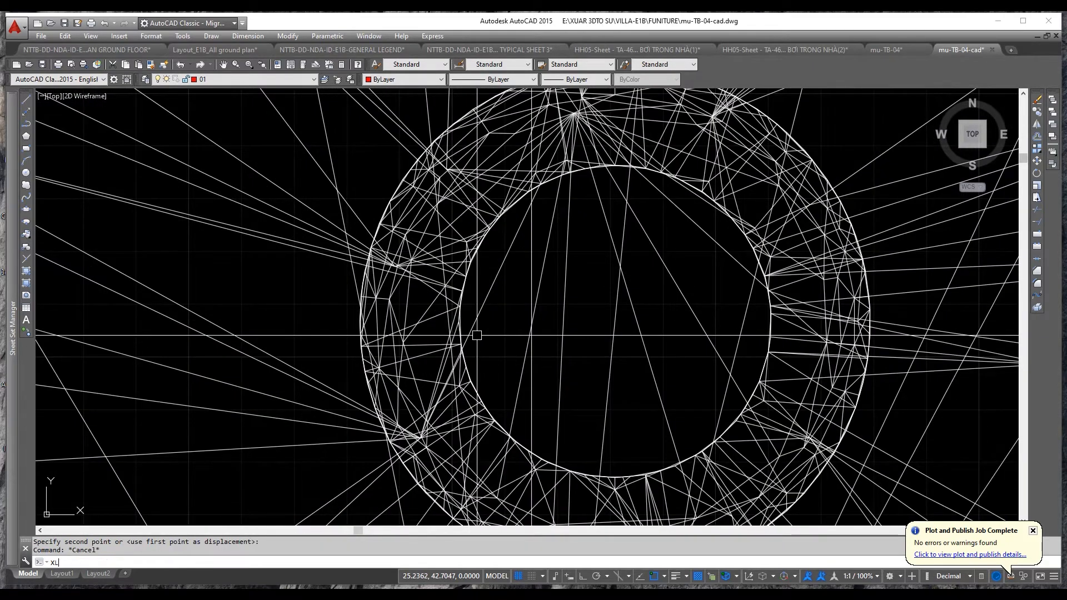
key(Return)
text(H)
key(Return)
scroll(467, 323, down, 5)
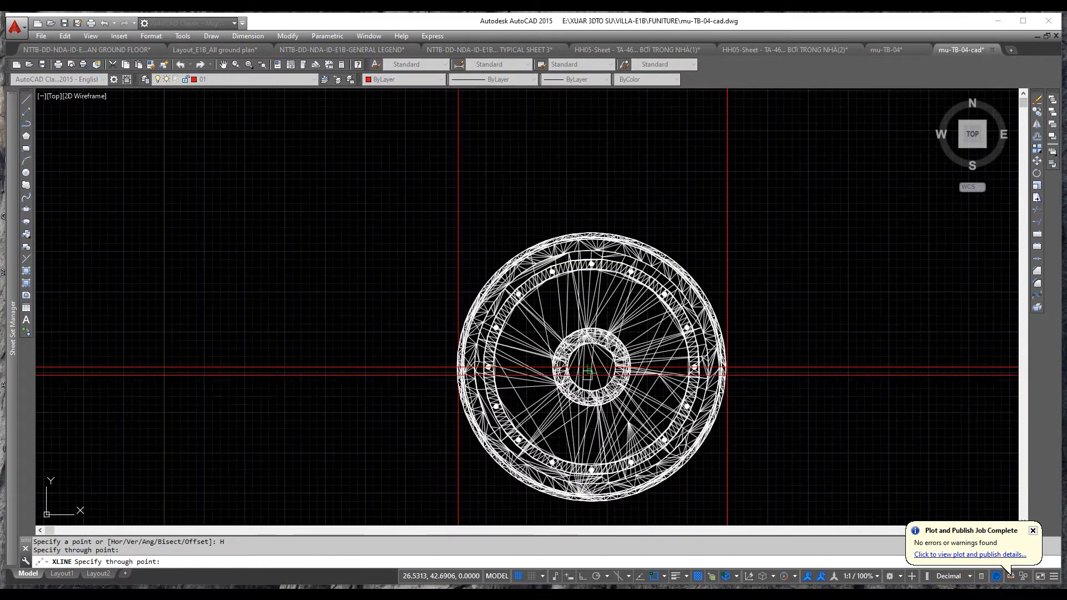
key(Escape)
- Move the plan block so its leftmost rim point meets the intersection of the left vertical and horizontal construction lines
scroll(717, 359, up, 4)
scroll(715, 360, down, 4)
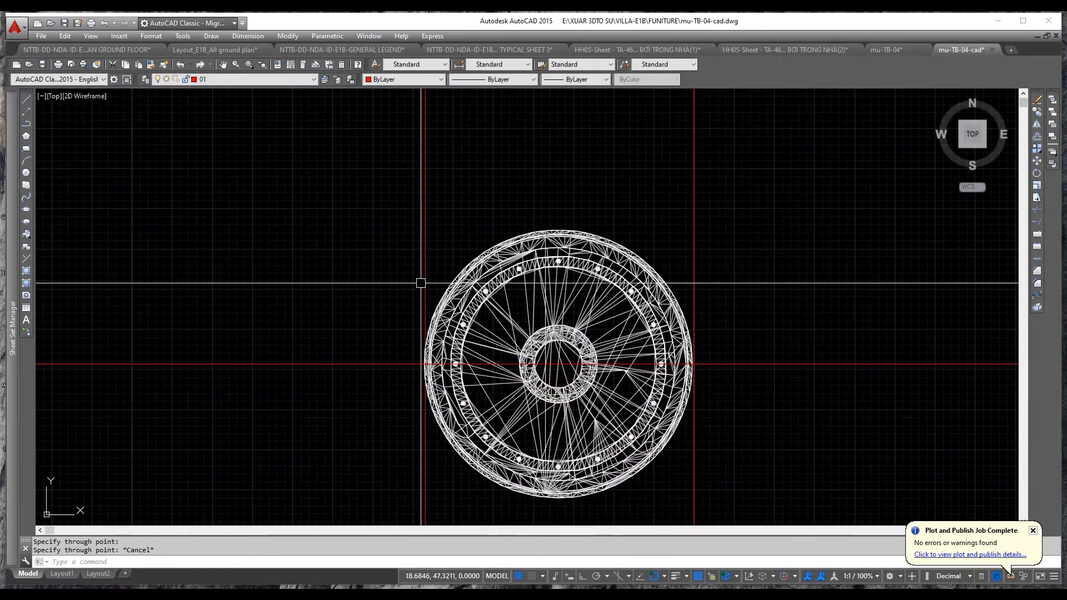
click(357, 222)
click(713, 501)
scroll(423, 362, up, 6)
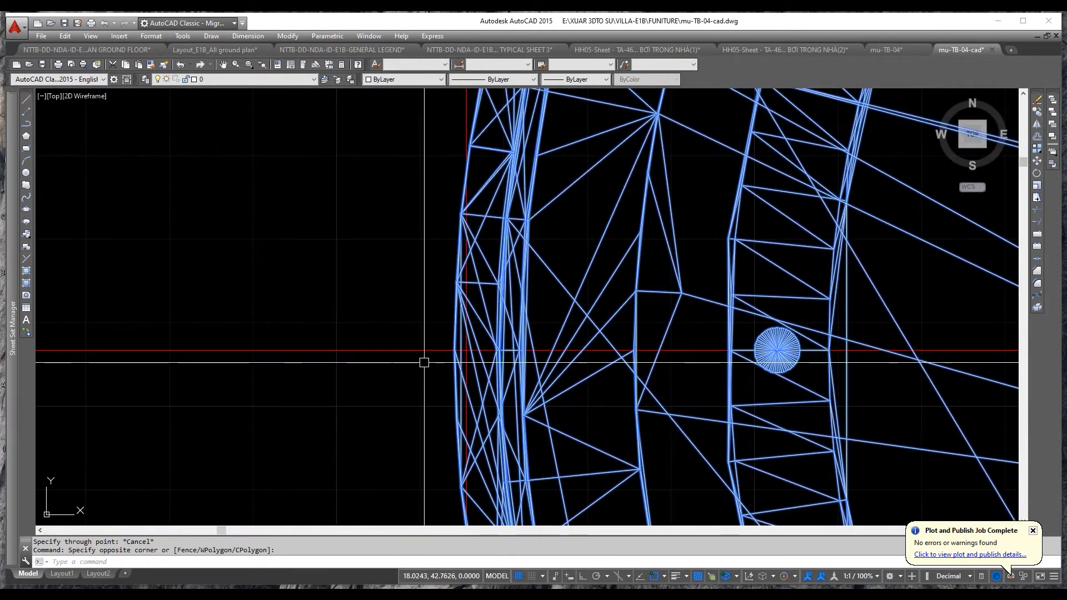
text(m)
key(space)
click(455, 351)
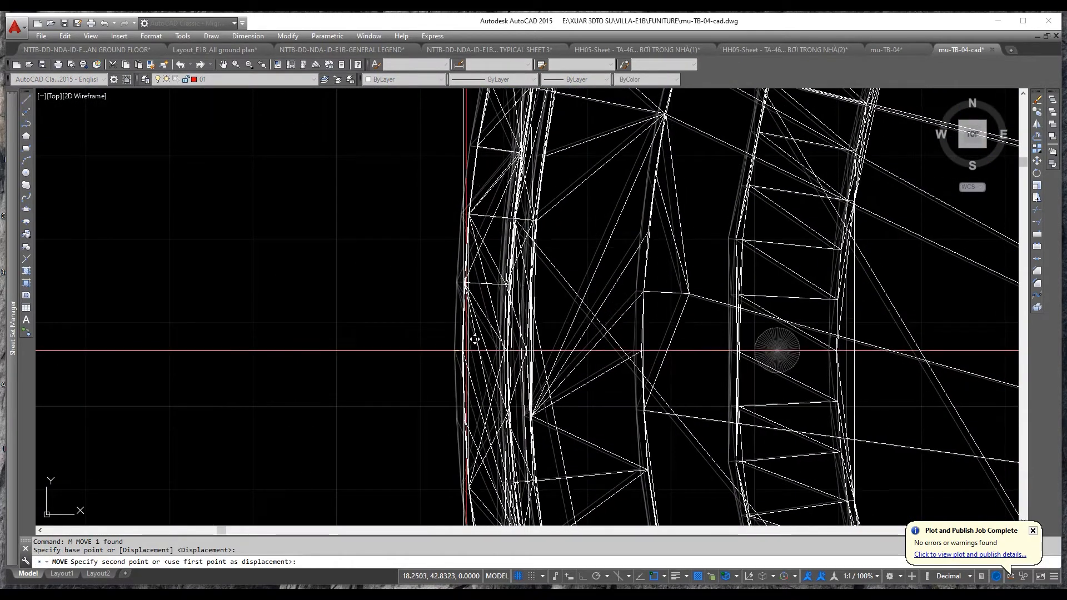
click(467, 351)
- Draw a polyline across the plan's full diameter, from its left rim to its right rim
scroll(466, 351, down, 6)
scroll(562, 353, up, 6)
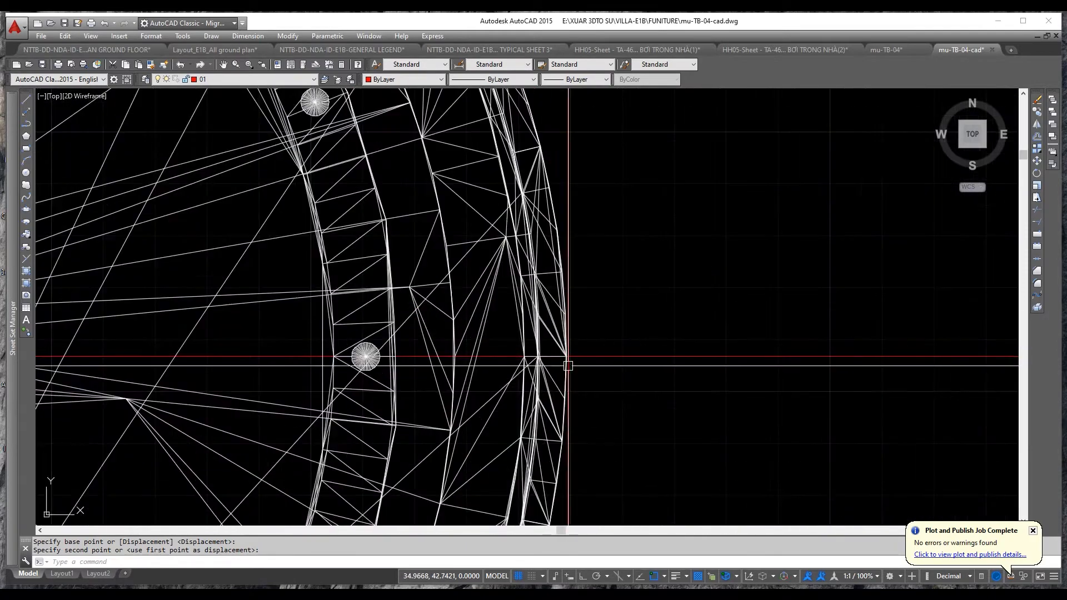
scroll(563, 348, down, 5)
click(350, 233)
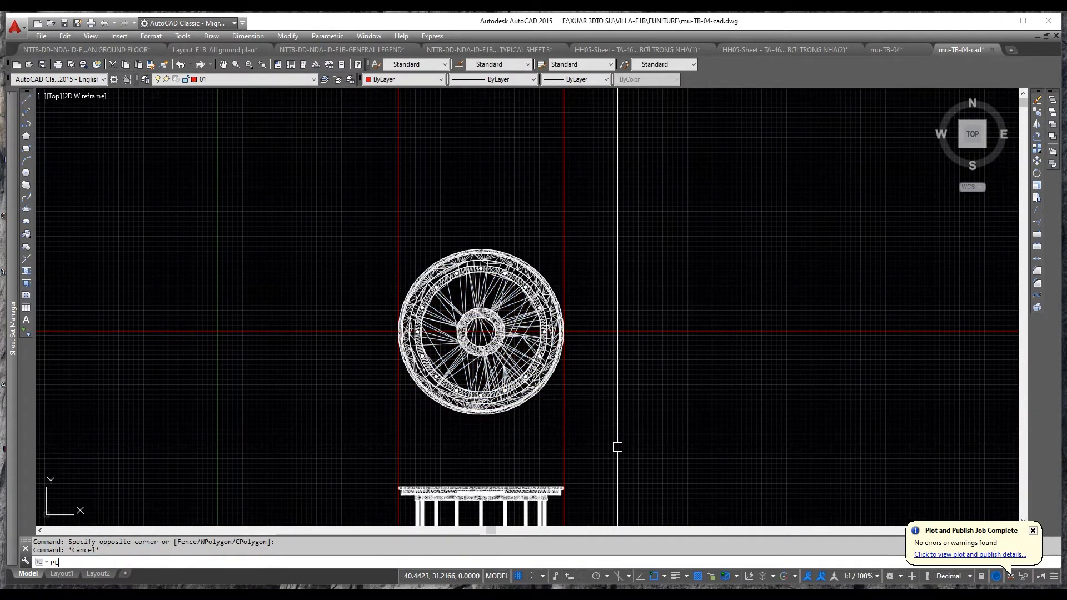
key(Return)
scroll(400, 334, up, 8)
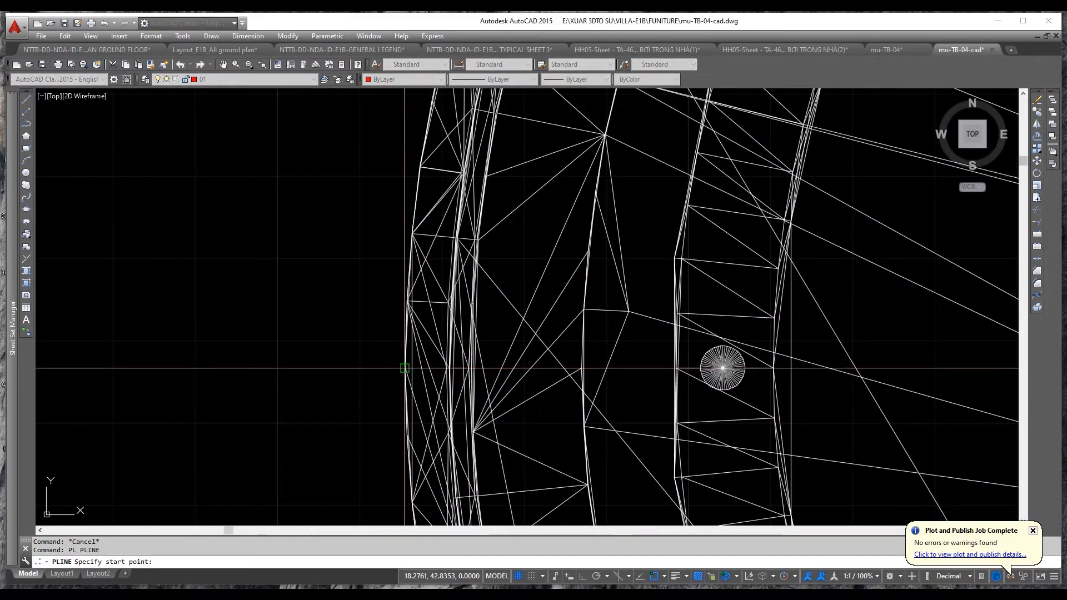
scroll(405, 368, down, 8)
scroll(619, 381, up, 8)
click(631, 381)
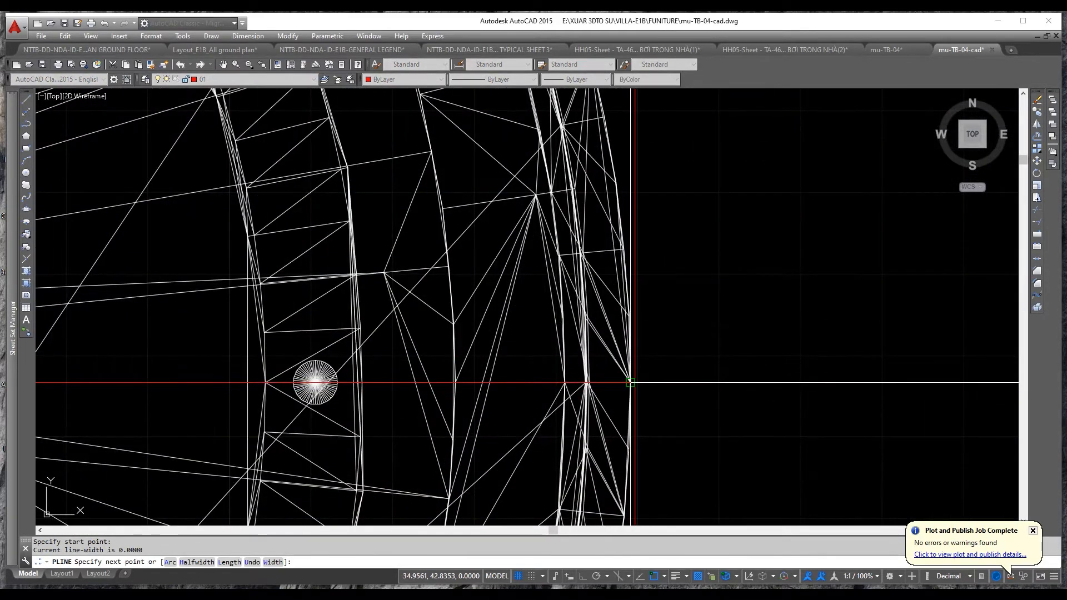
key(Escape)
- Move the plan block together with its diameter line straight up, clear of the horizontal construction line
scroll(631, 382, down, 8)
click(417, 270)
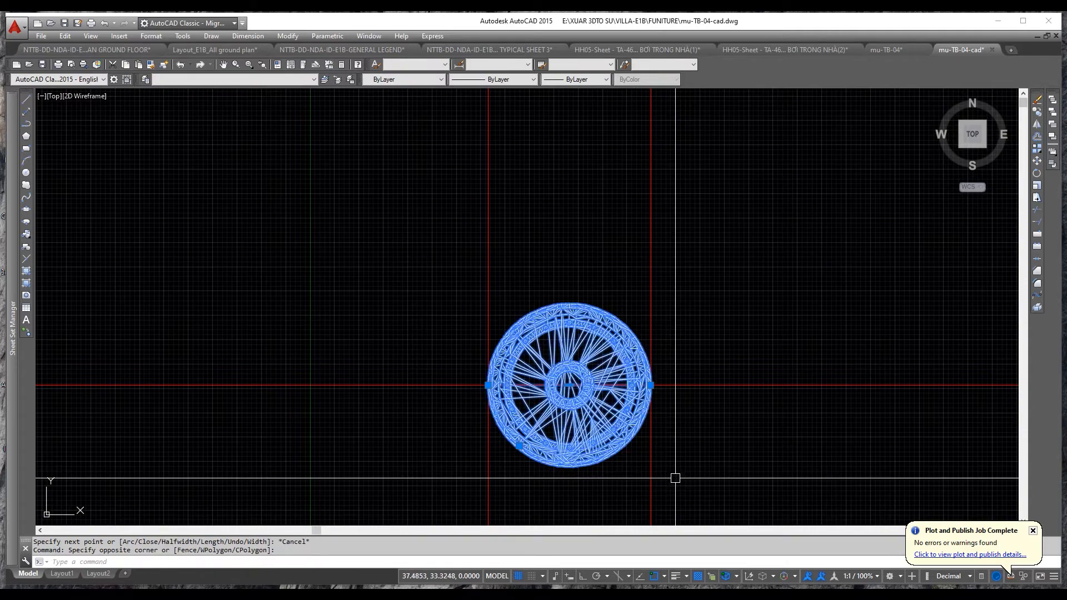
text(m)
key(space)
click(628, 443)
click(619, 315)
key(Escape)
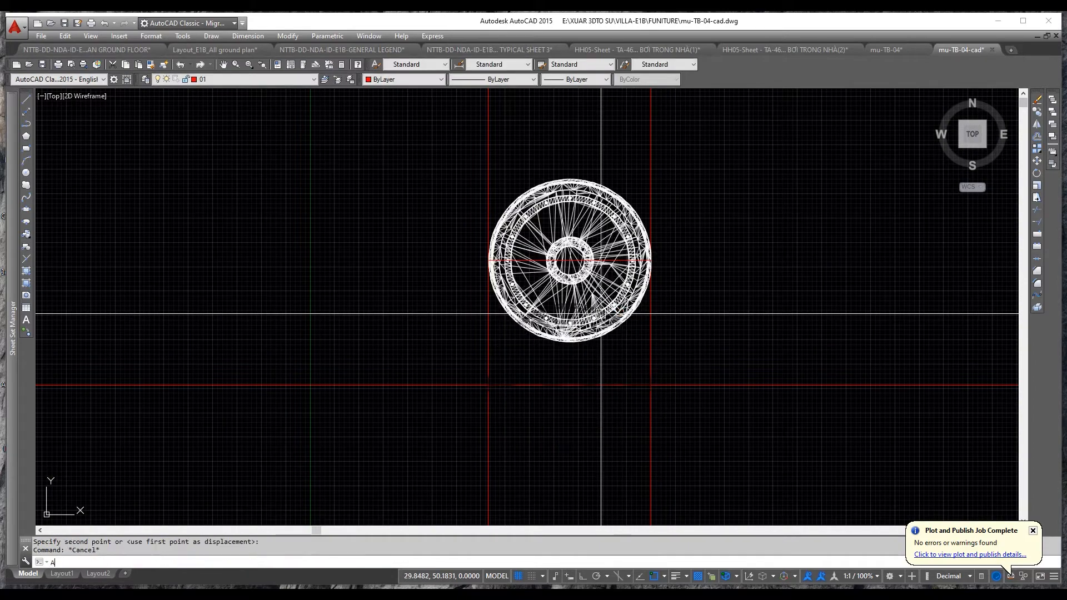
- Align the diameter line's two ends, together with the plan block, to the construction line intersections, scaling the objects based on the alignment points
text(AL)
key(space)
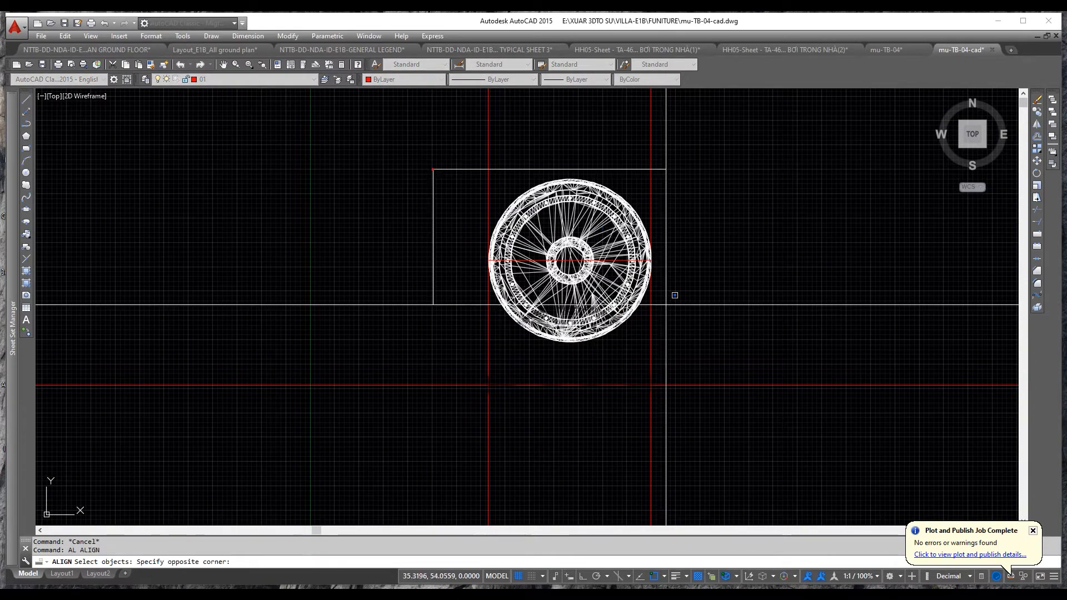
click(666, 304)
key(space)
scroll(483, 256, up, 8)
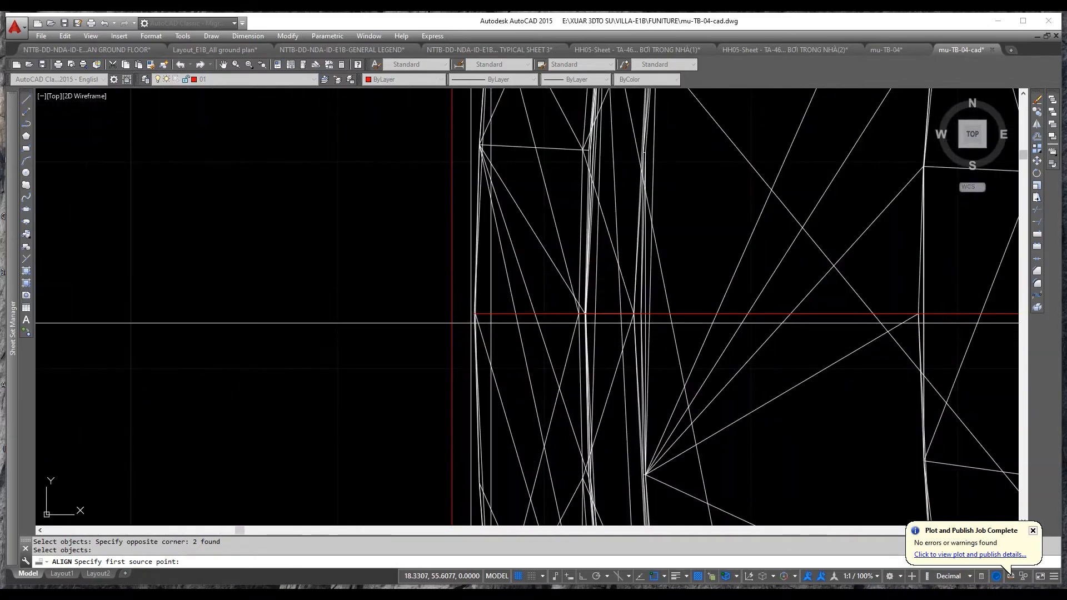
click(475, 314)
scroll(506, 258, down, 10)
scroll(512, 469, up, 5)
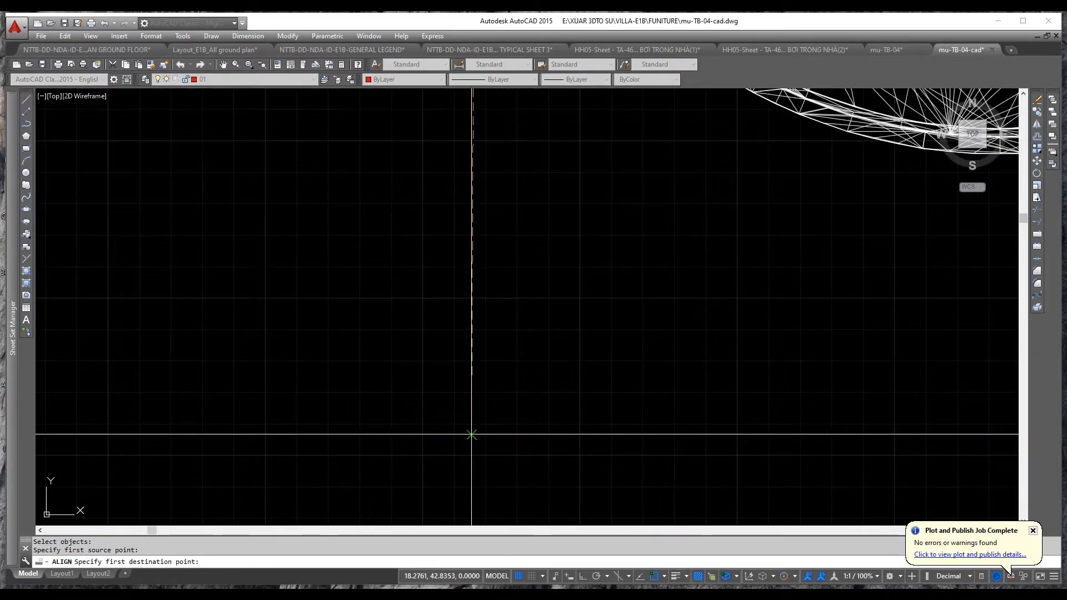
click(472, 435)
scroll(471, 430, down, 10)
scroll(640, 255, up, 8)
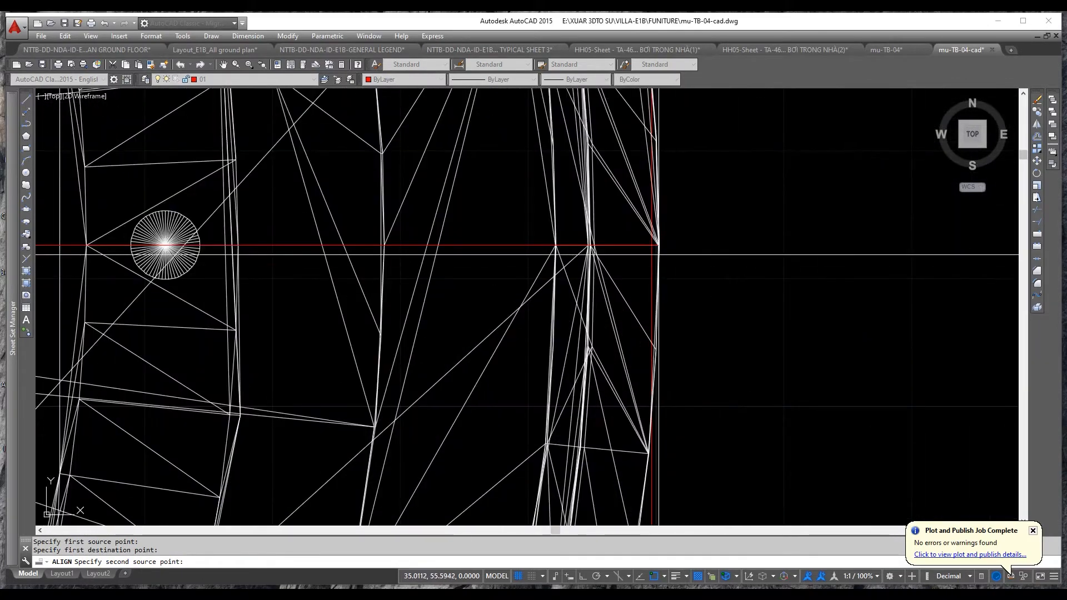
scroll(658, 255, down, 4)
scroll(619, 239, up, 5)
scroll(593, 223, up, 2)
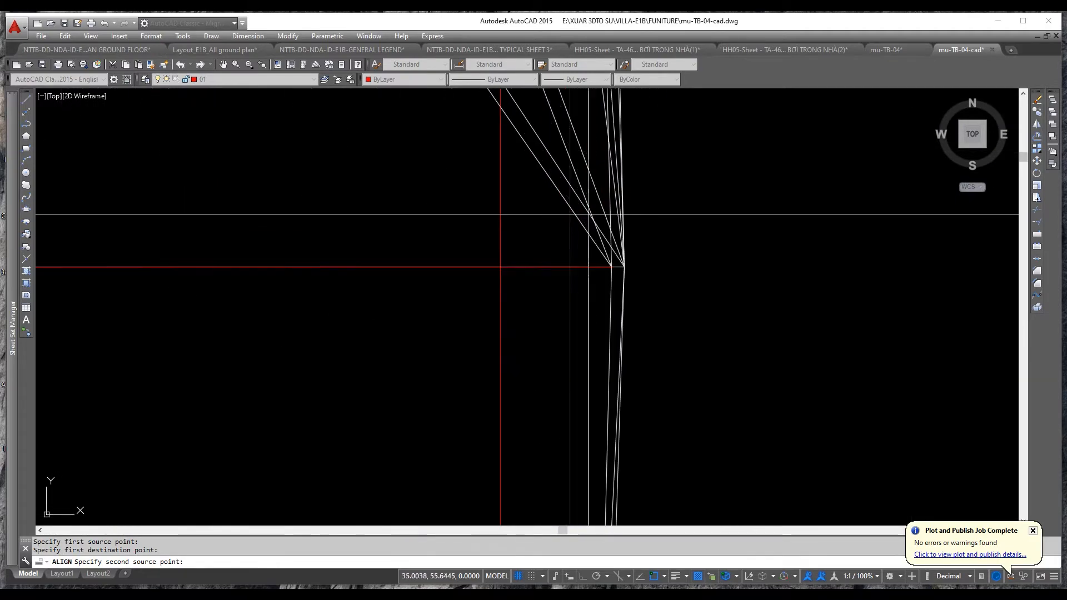
click(624, 266)
scroll(595, 333, down, 5)
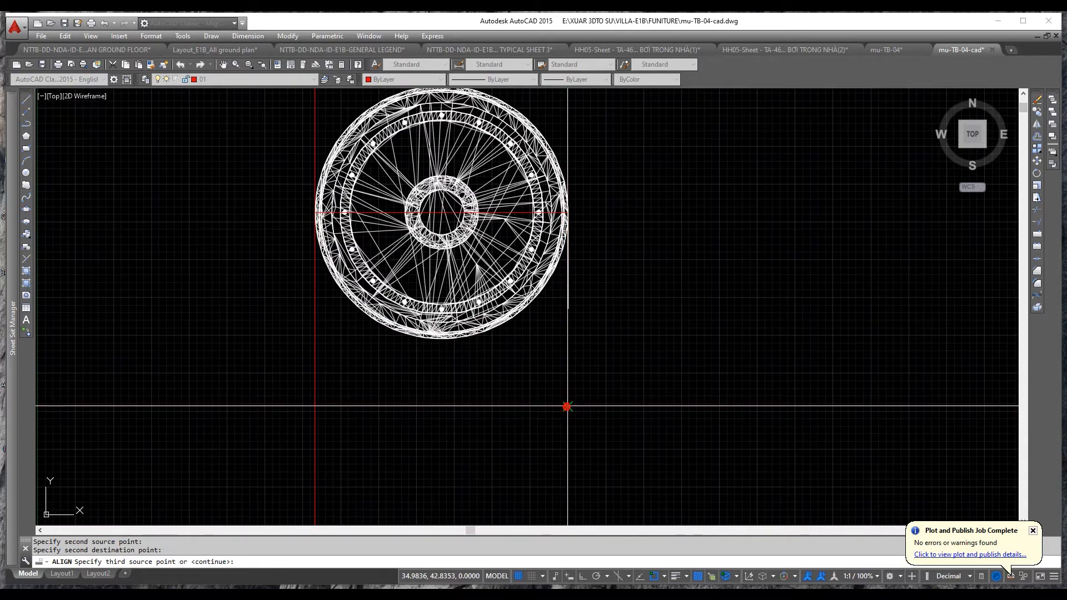
key(Return)
scroll(447, 405, up, 4)
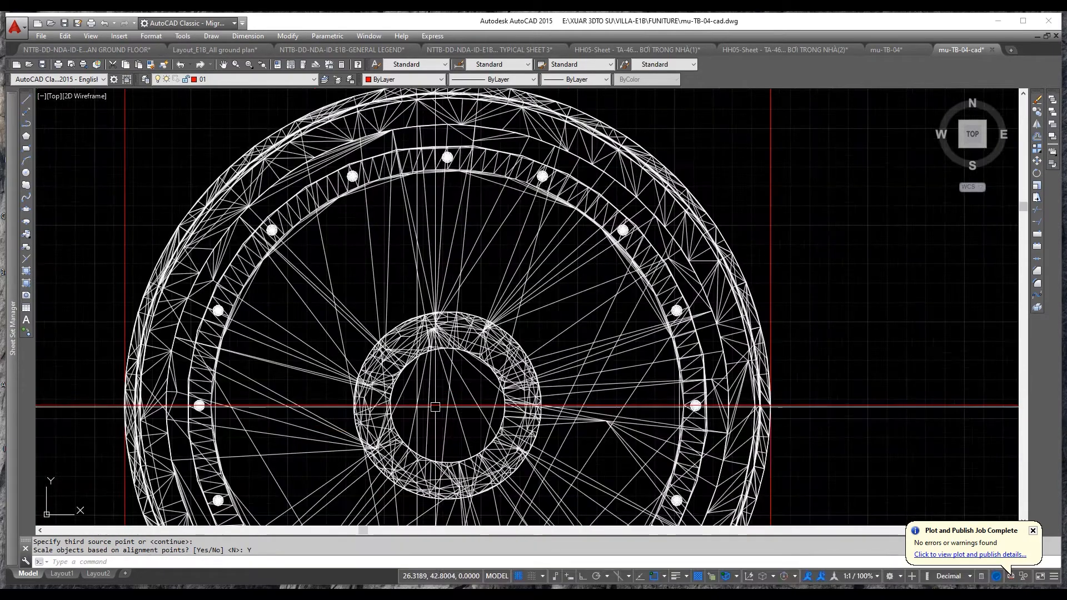
click(444, 403)
scroll(444, 303, down, 6)
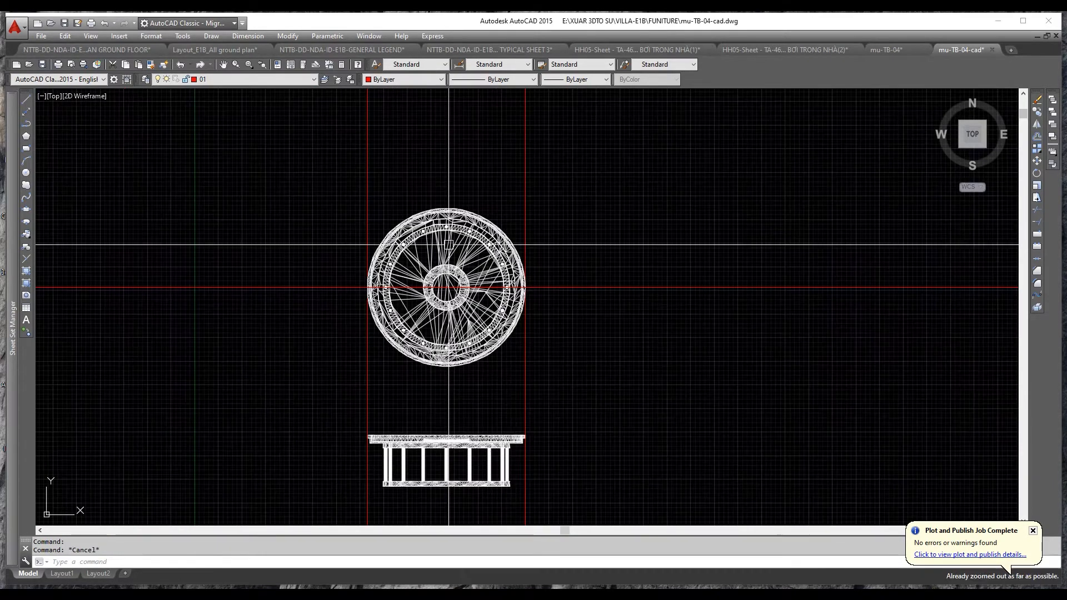
scroll(321, 466, up, 5)
scroll(321, 466, up, 10)
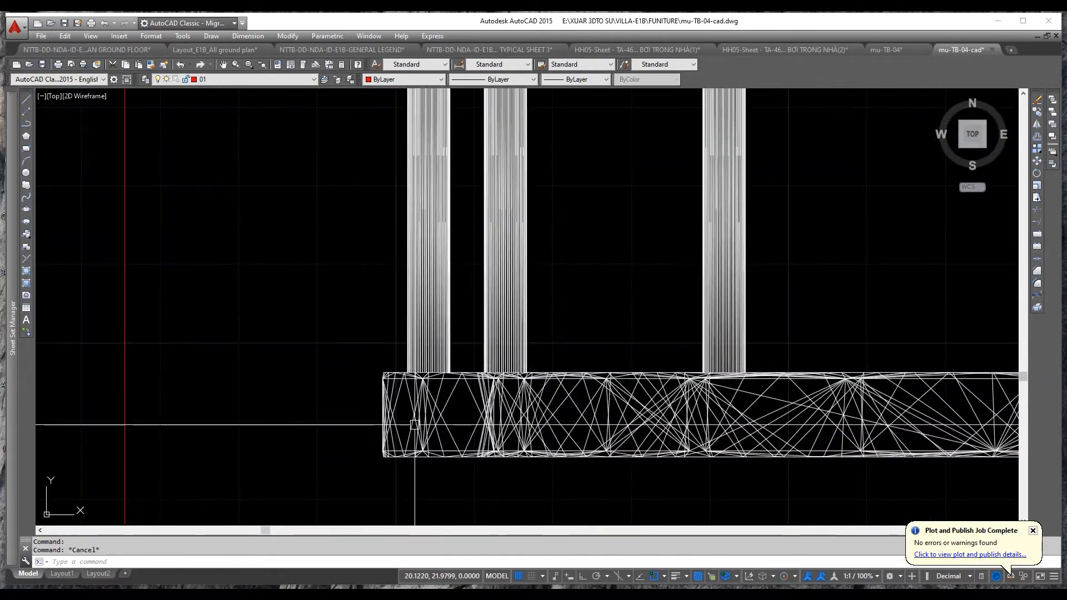
scroll(333, 298, up, 4)
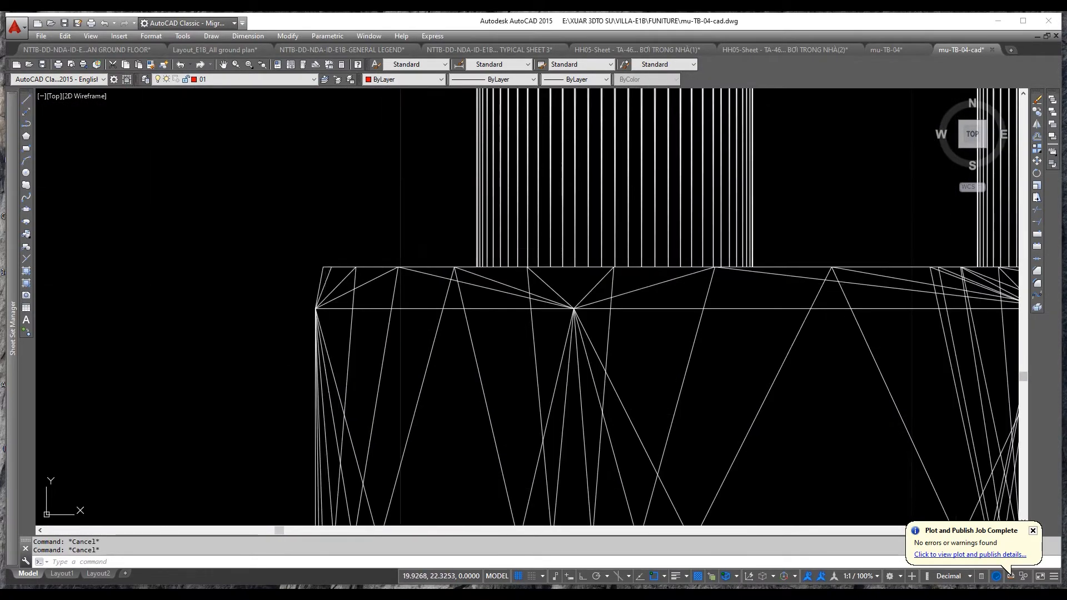
key(Return)
click(325, 250)
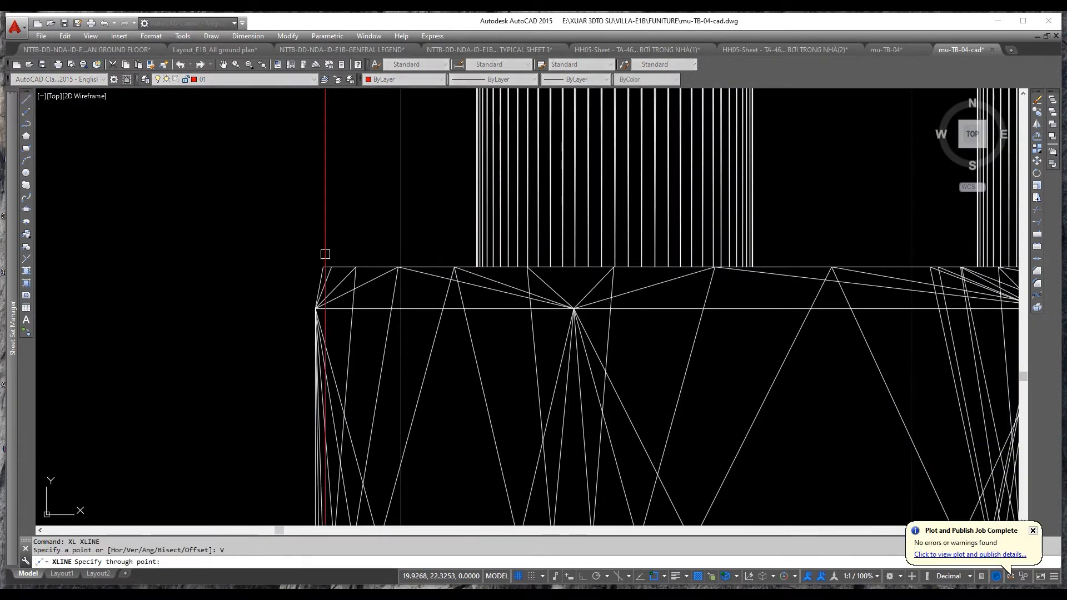
key(Escape)
key(Escape)
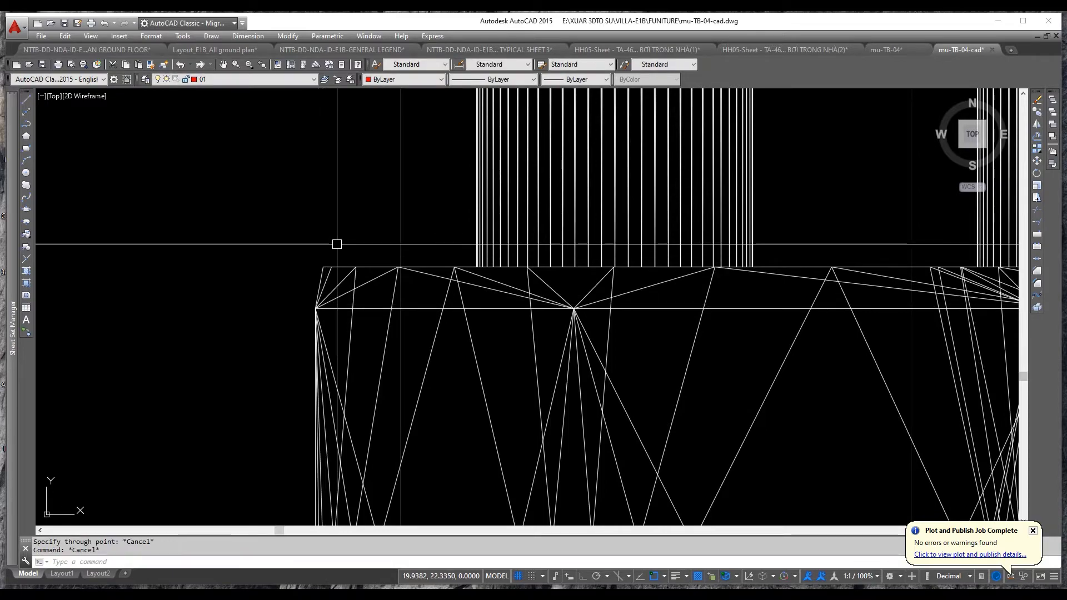
- Draw a vertical construction line through the outermost left point of the elevation's bottom ring
text(XL)
key(Return)
text(v)
click(316, 309)
scroll(250, 278, down, 6)
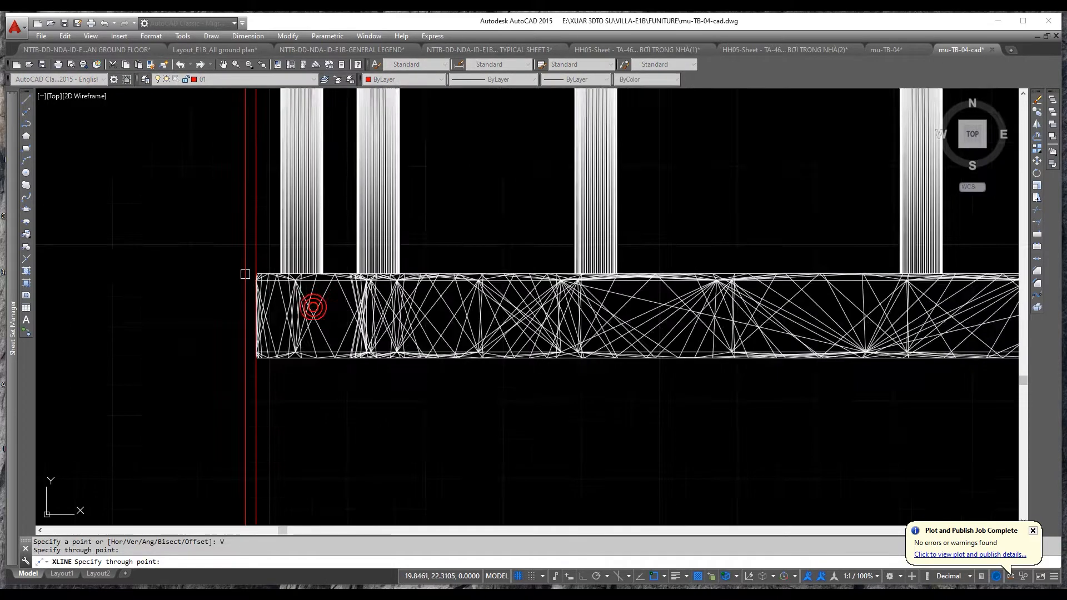
- Add a vertical construction line through the bottom ring's outermost right point and erase the surplus line just inside it
scroll(956, 308, up, 5)
scroll(842, 281, up, 2)
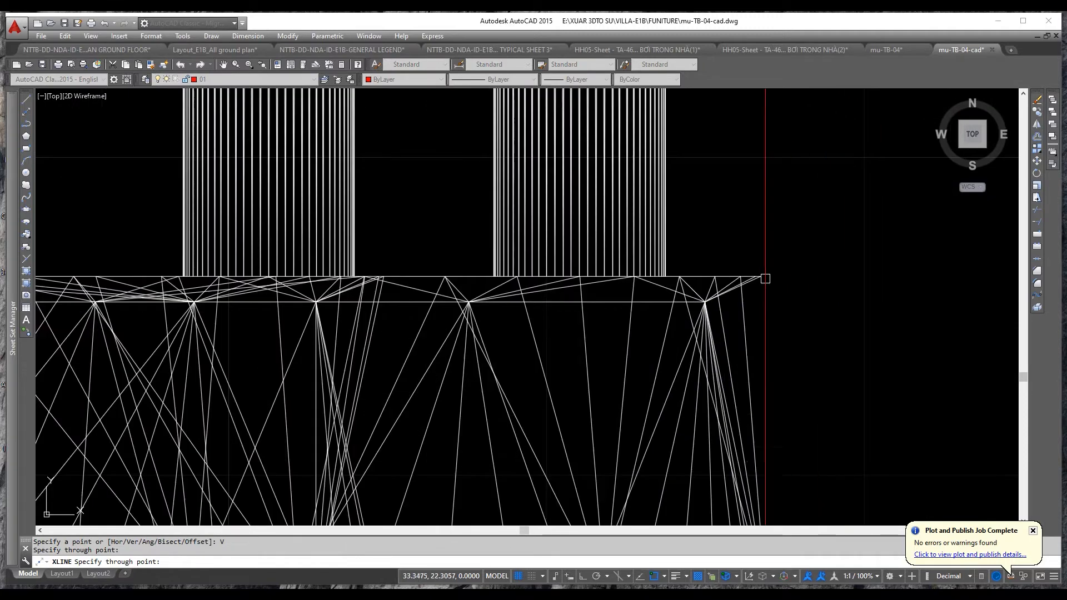
scroll(802, 259, down, 3)
scroll(769, 338, up, 3)
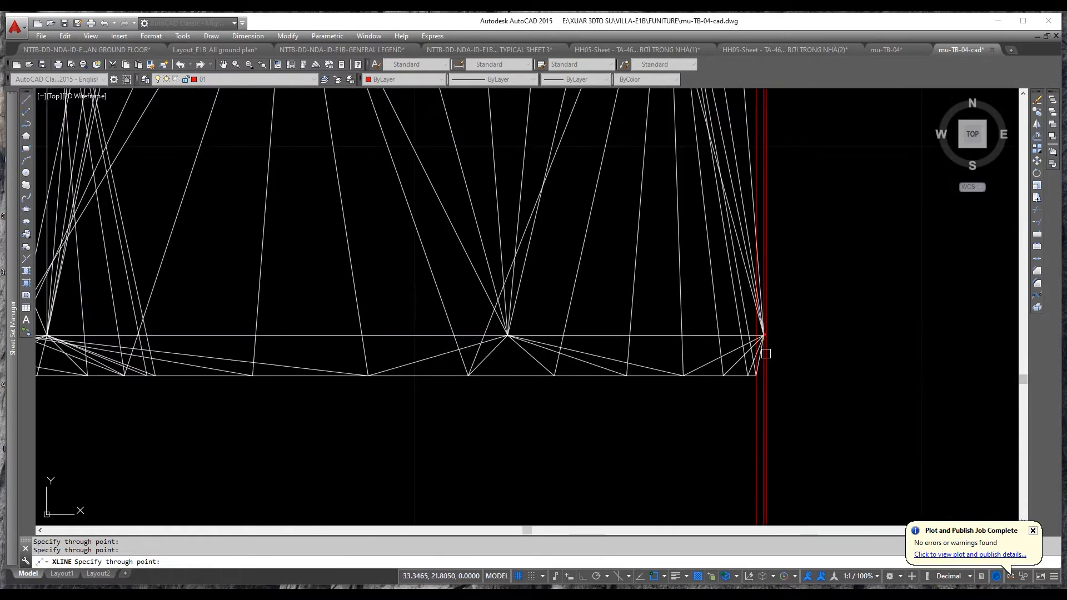
key(Escape)
scroll(700, 406, down, 3)
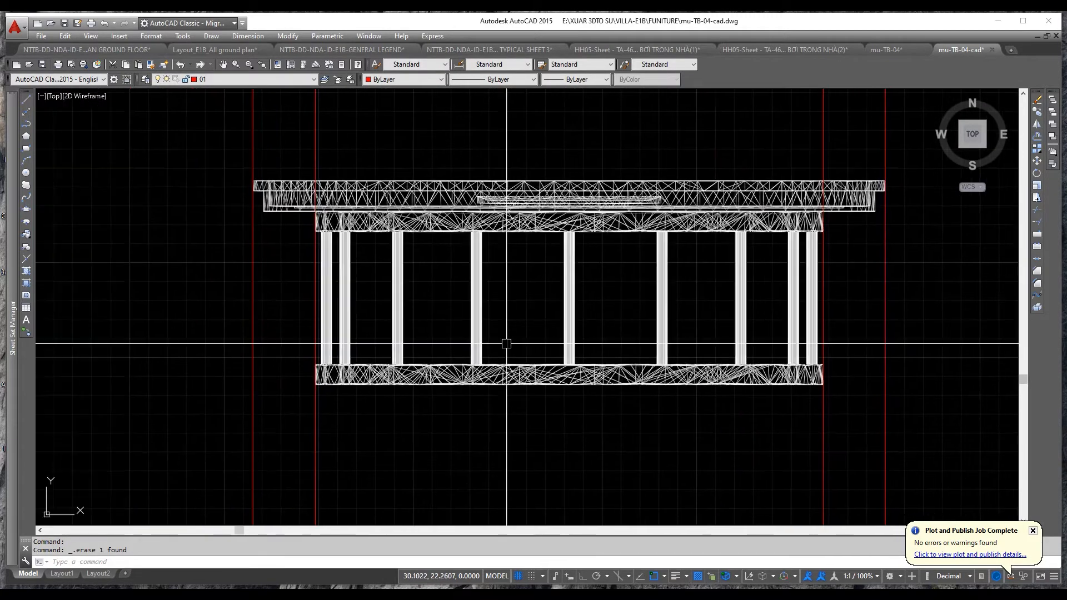
- Draw a horizontal construction line along the lower edge of the apron beneath the tabletop in the elevation
scroll(389, 278, up, 4)
scroll(399, 278, down, 2)
scroll(378, 203, up, 2)
middle_drag(384, 169, 395, 335)
scroll(368, 345, up, 2)
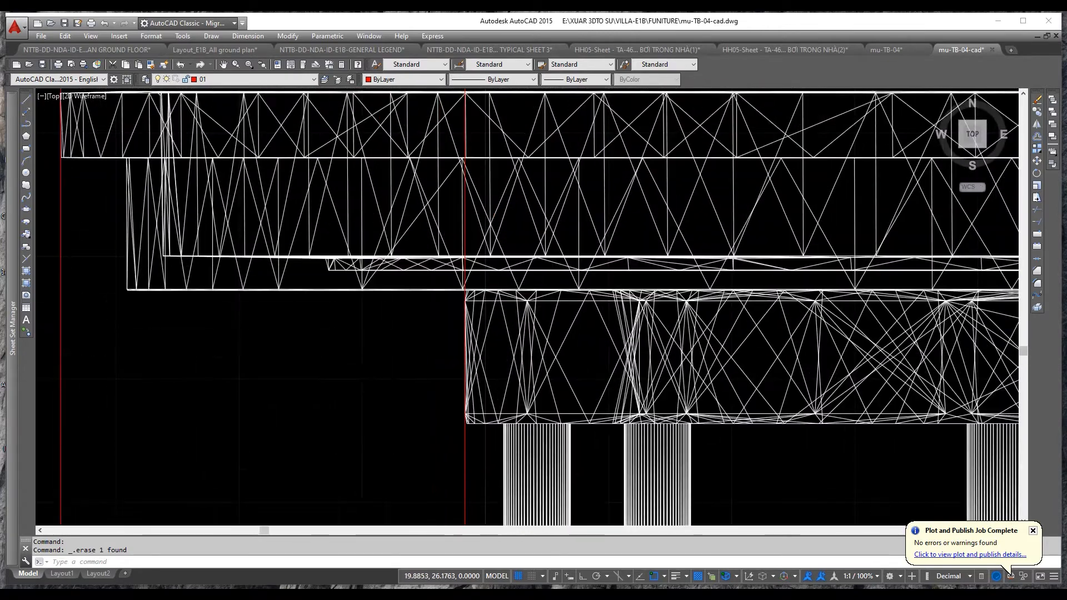
scroll(366, 346, down, 2)
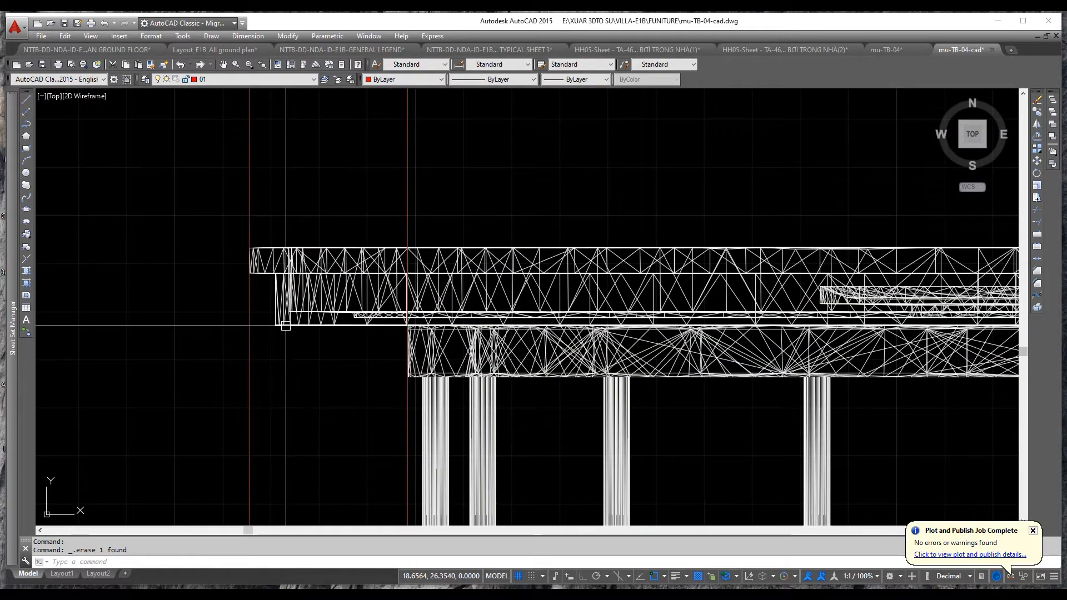
text(XL)
key(Return)
text(H)
key(Return)
scroll(435, 409, up, 5)
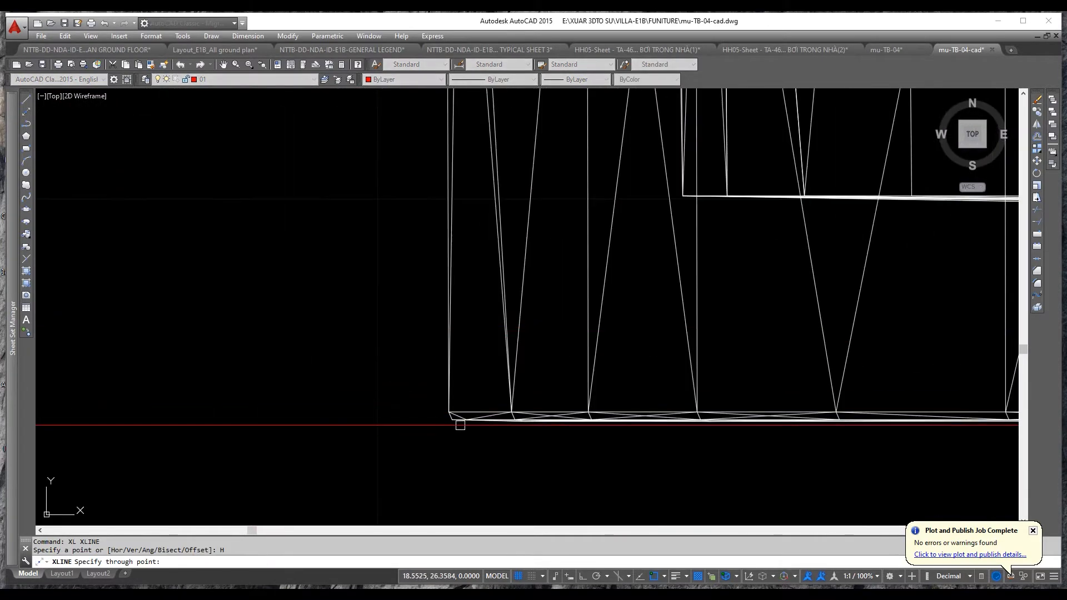
- Add horizontal construction lines through the tabletop slab's underside and its top edge at the left end
scroll(382, 300, down, 4)
scroll(351, 269, up, 4)
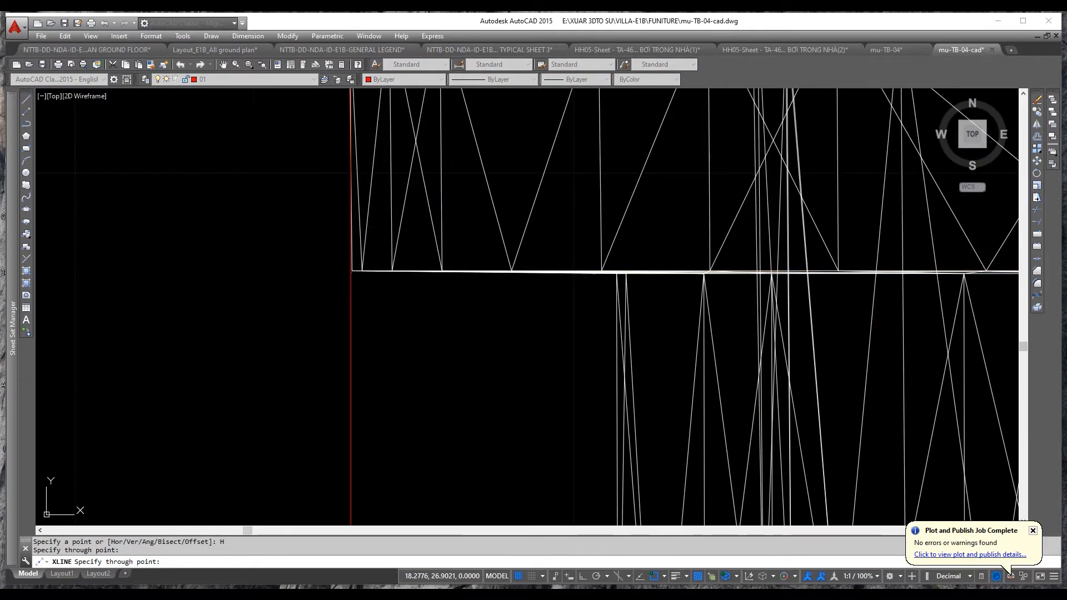
scroll(356, 278, down, 4)
scroll(370, 334, up, 4)
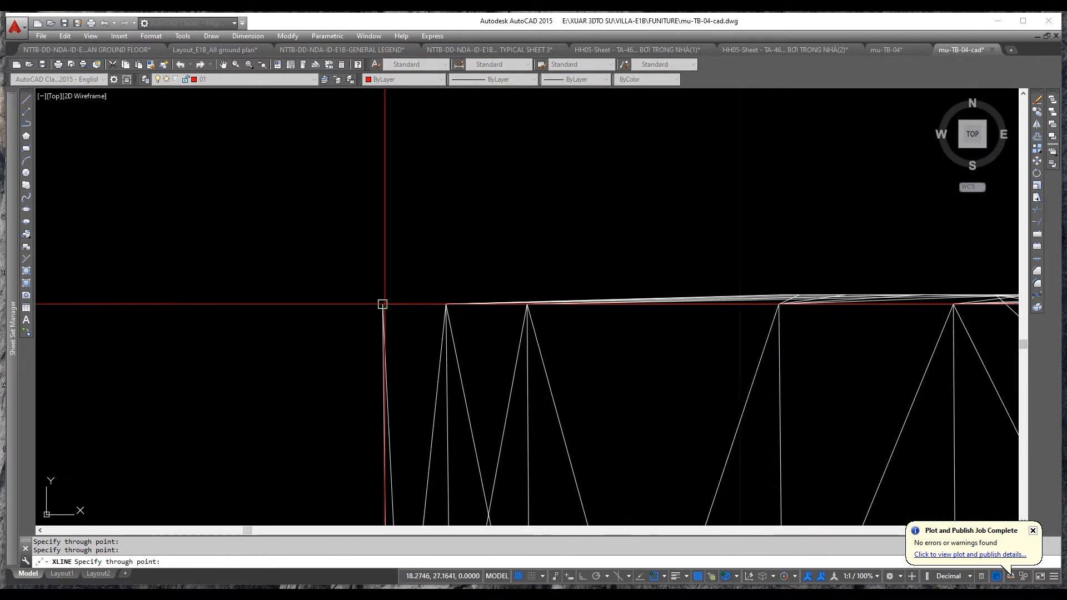
click(382, 304)
scroll(334, 267, down, 4)
key(Escape)
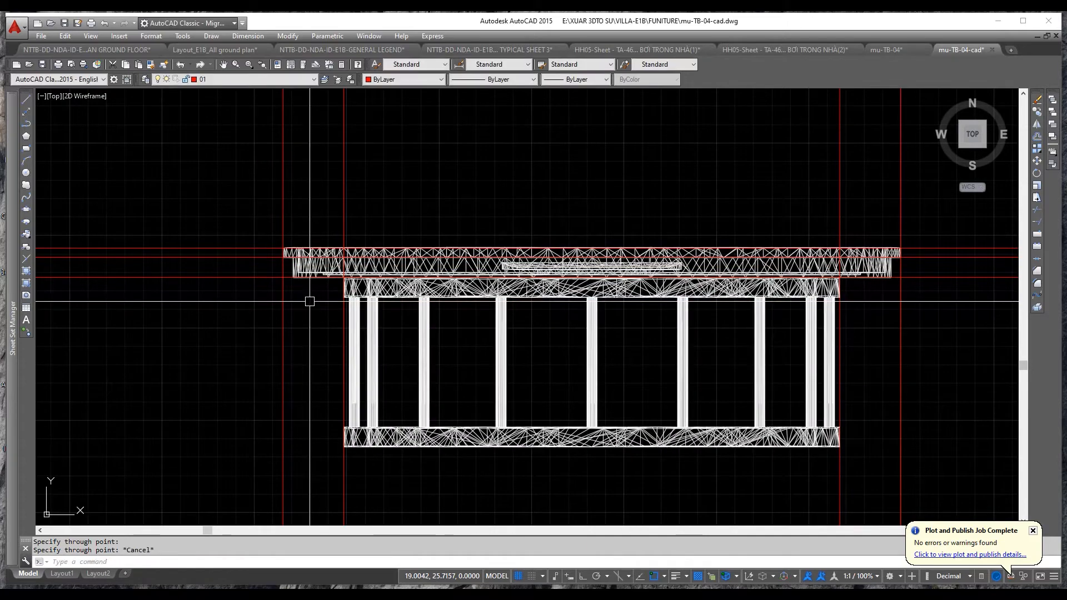
- Draw a rectangle over the tabletop slab from its upper left corner to its lower right corner
text(REC)
key(Return)
scroll(283, 246, up, 4)
click(287, 253)
scroll(288, 256, down, 4)
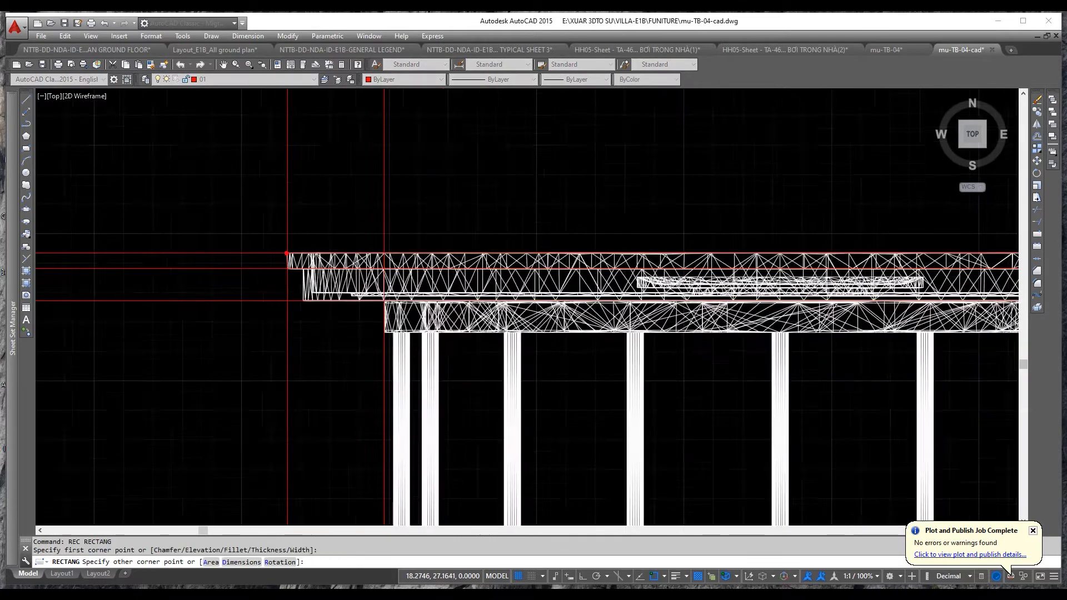
scroll(896, 260, up, 5)
middle_drag(1007, 298, 514, 298)
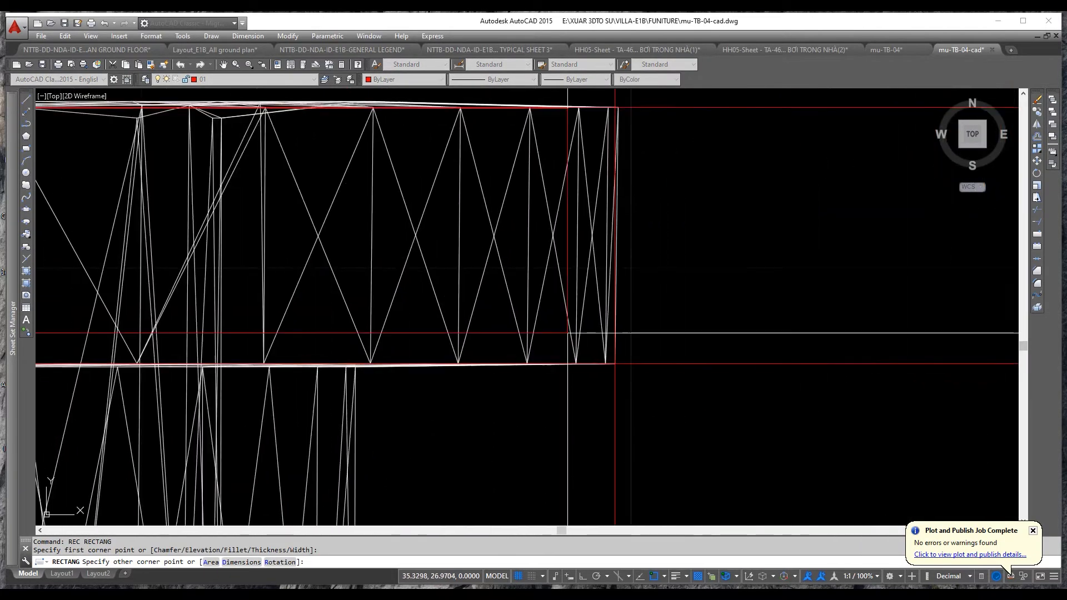
click(616, 364)
- Draw a short vertical polyline from the apron's lower left corner point down to the horizontal construction line
key(Return)
scroll(615, 365, down, 5)
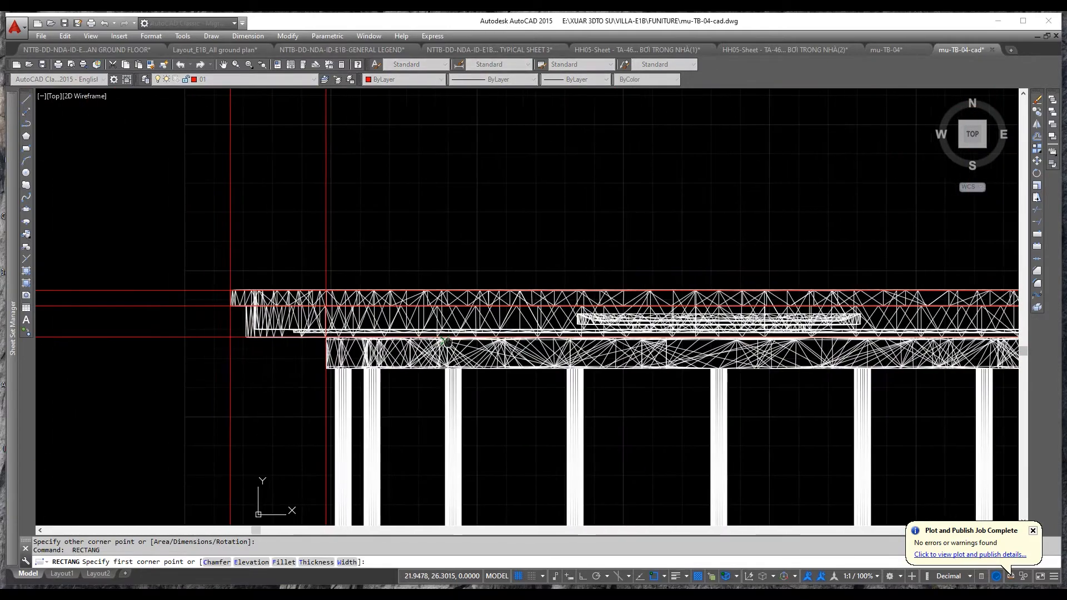
scroll(316, 327, up, 6)
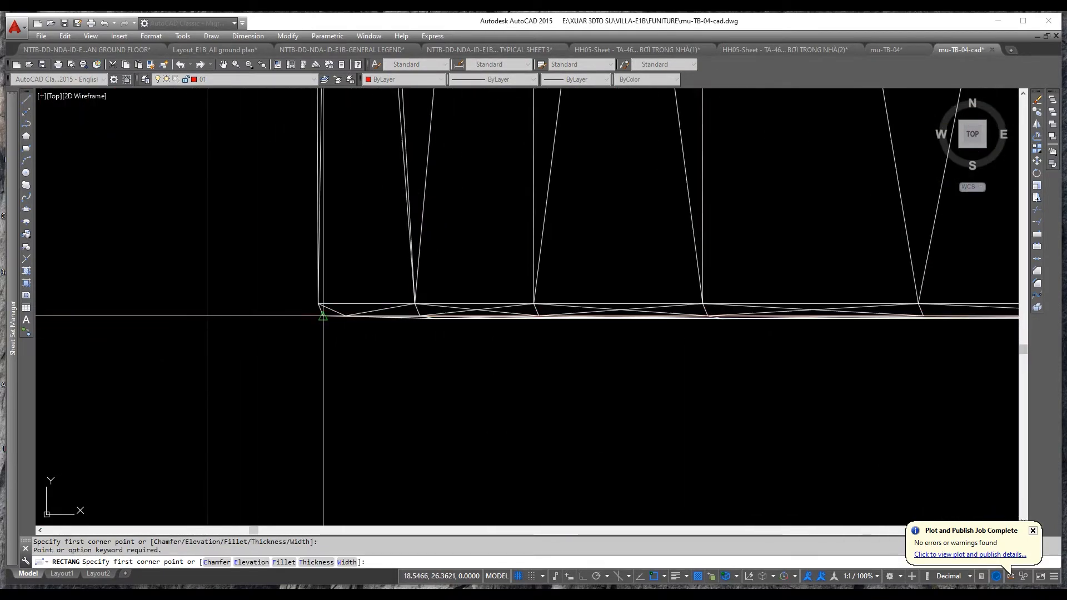
scroll(314, 319, up, 2)
key(Escape)
key(Return)
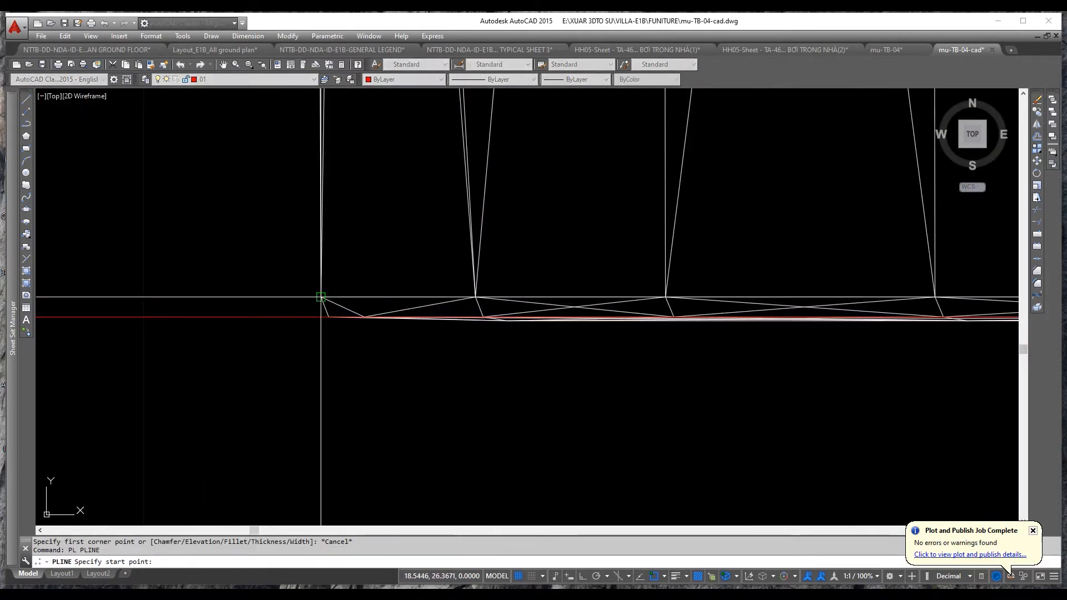
click(320, 317)
- Draw a rectangle over the apron from the short polyline's lower end to the apron's upper right corner under the tabletop
text(REC)
key(Return)
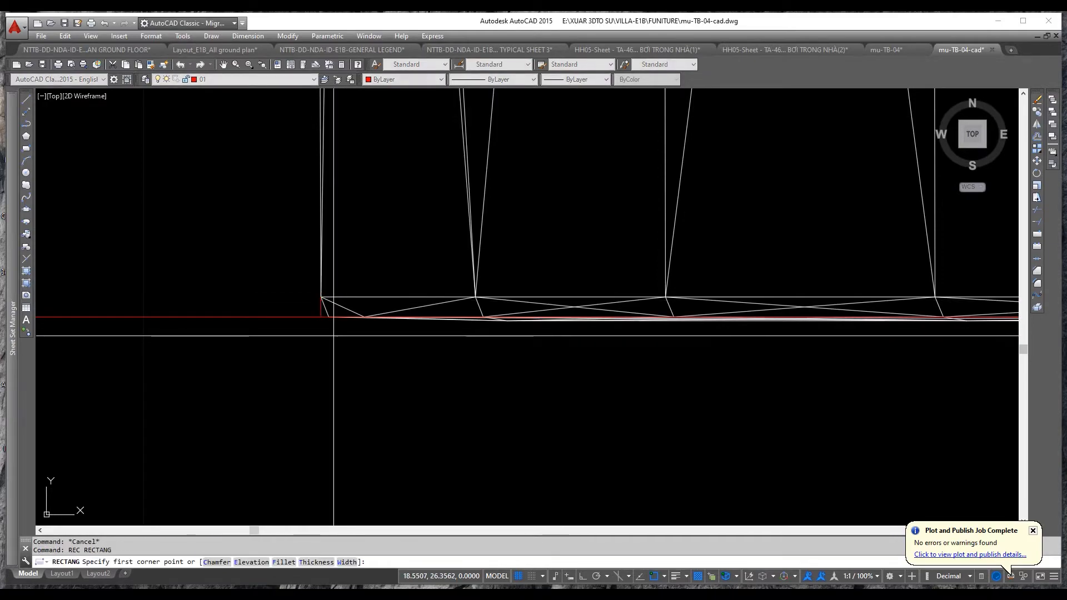
click(320, 317)
scroll(294, 328, down, 10)
middle_drag(507, 307, 67, 332)
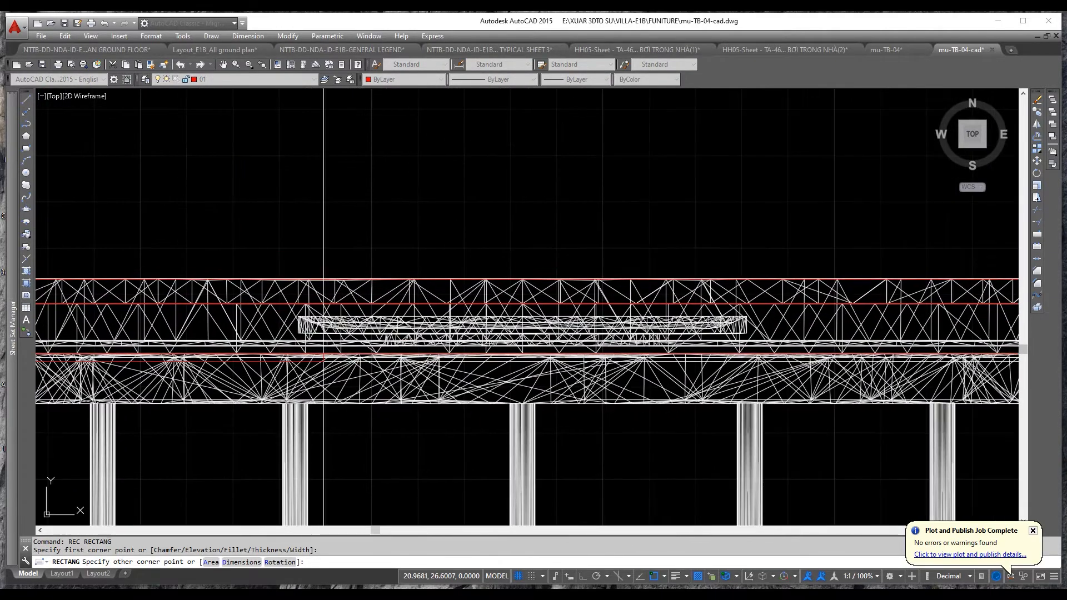
middle_drag(778, 320, 223, 331)
middle_drag(732, 332, 523, 335)
scroll(499, 323, up, 4)
scroll(494, 323, up, 3)
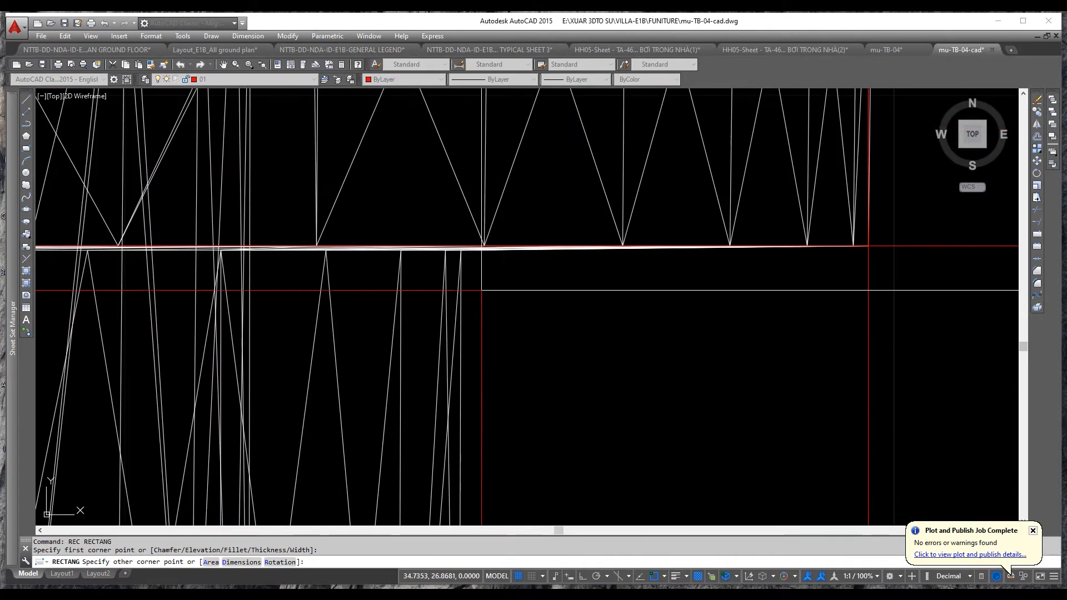
key(Escape)
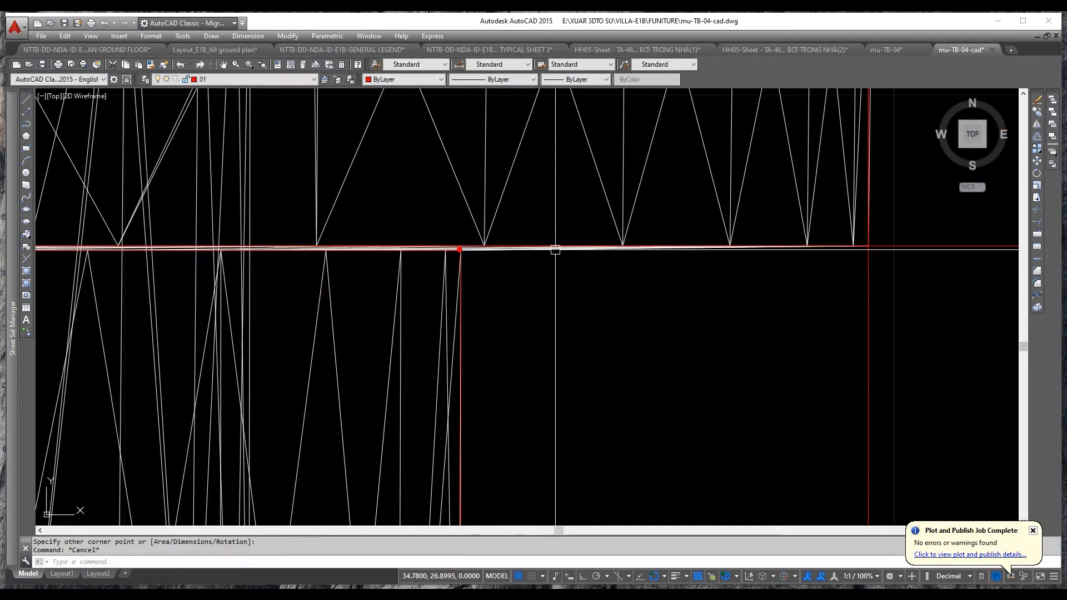
- Draw a horizontal construction line along the bottom edge of the upper ring, where the table's legs begin
scroll(460, 251, down, 4)
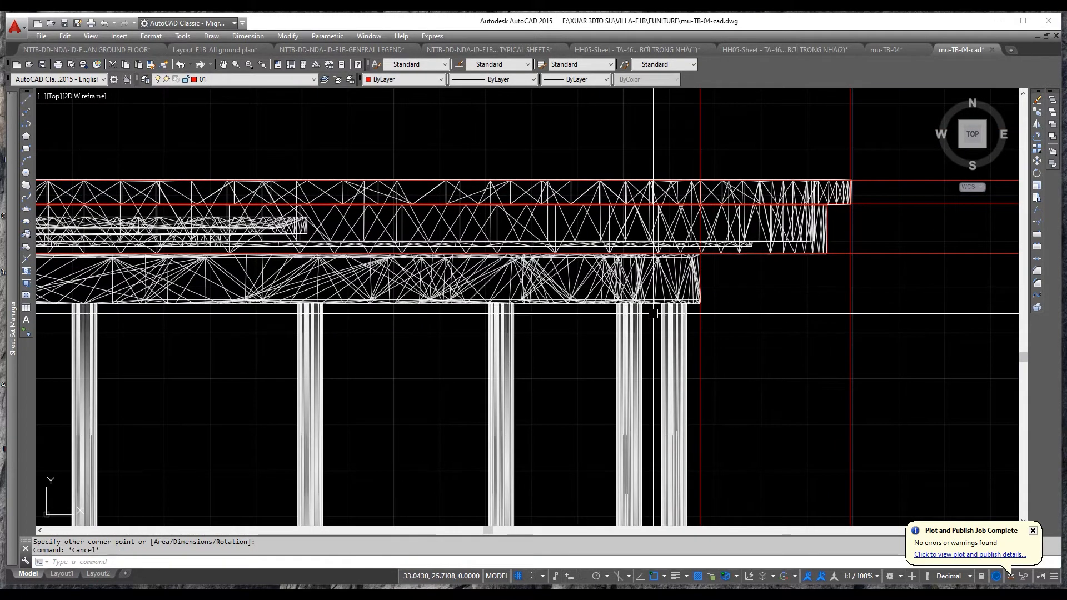
middle_drag(653, 314, 963, 312)
middle_drag(408, 312, 865, 312)
scroll(222, 307, up, 4)
key(Escape)
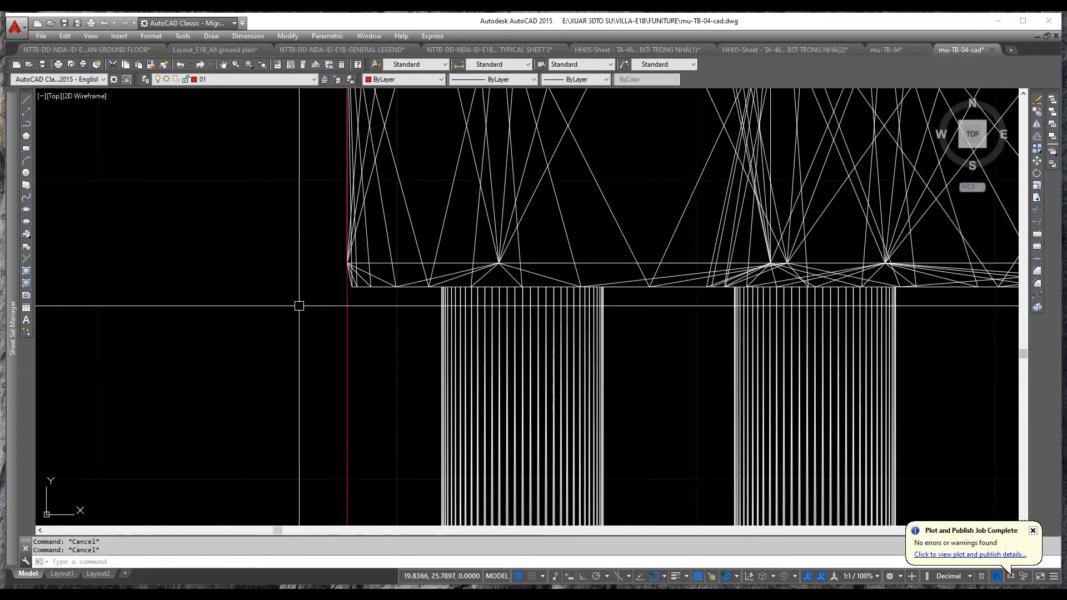
text(xl)
key(space)
text(h)
key(space)
click(351, 288)
key(Escape)
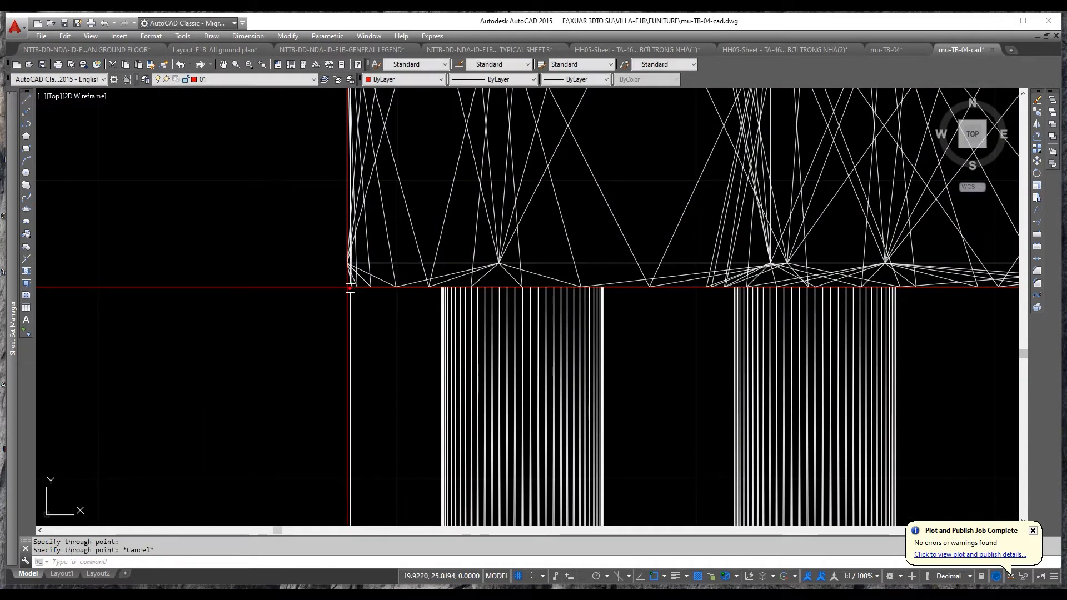
- Draw a rectangle over the upper ring from its lower left construction line intersection to its upper right corner under the apron
text(rec)
key(space)
click(348, 288)
scroll(283, 319, down, 5)
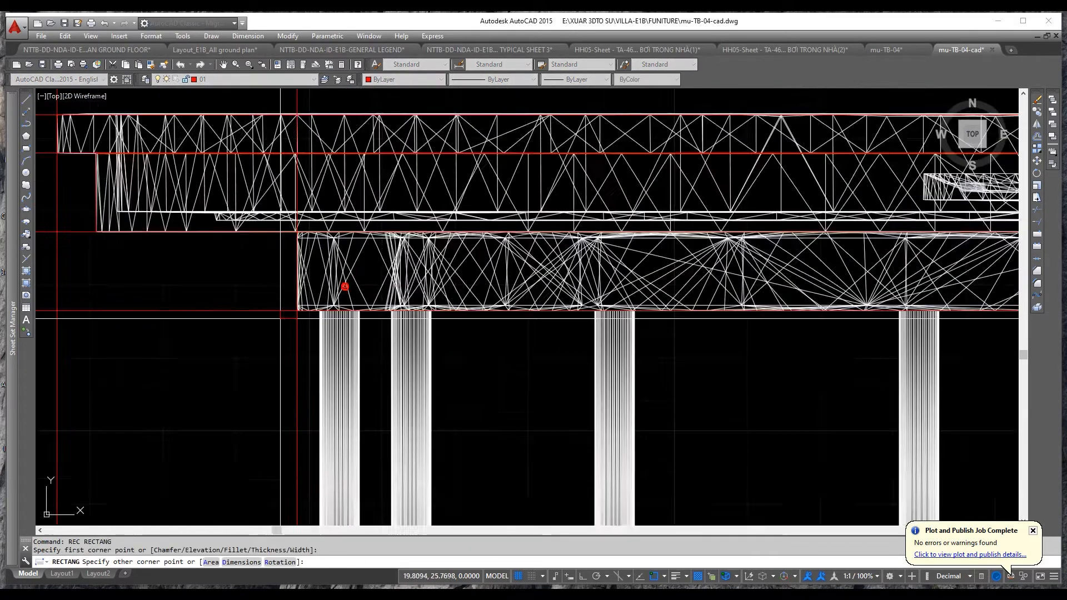
middle_drag(691, 330, 100, 327)
scroll(483, 269, up, 8)
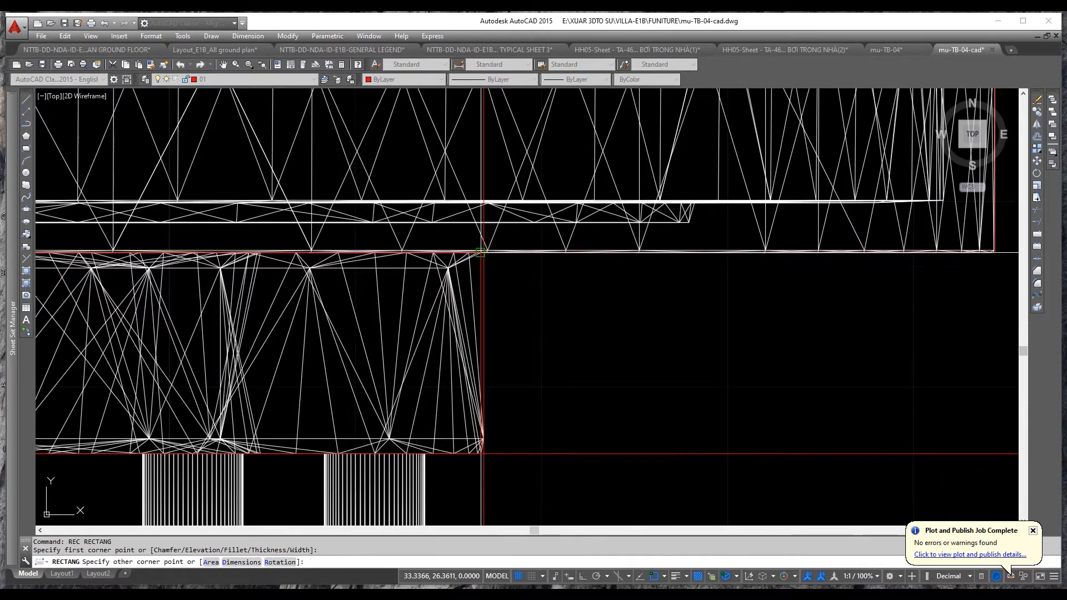
scroll(483, 251, up, 4)
key(Escape)
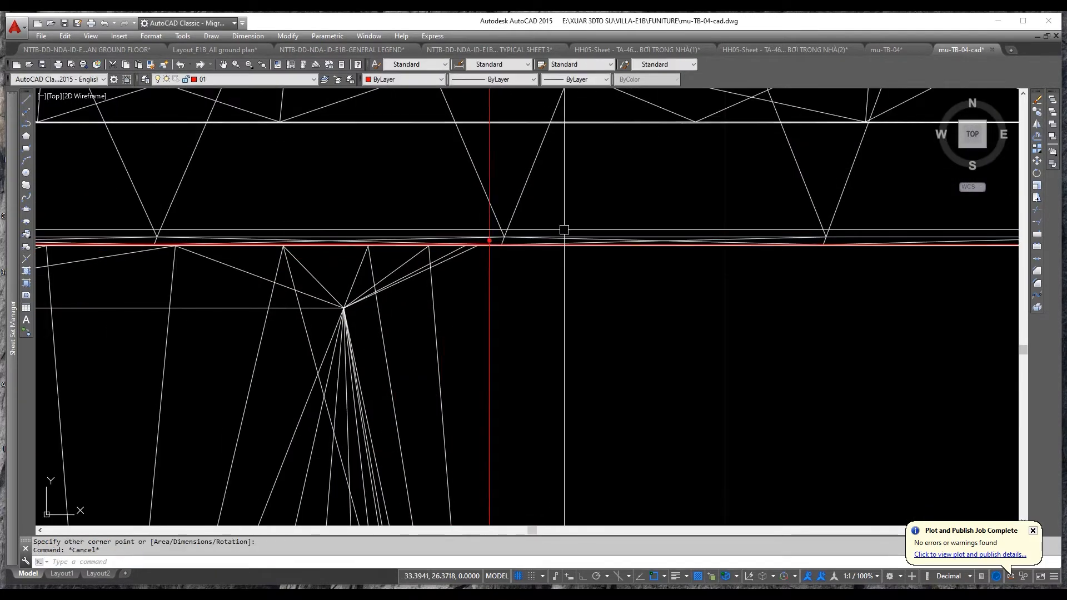
- Draw horizontal construction lines along the top and bottom edges of the elevation's bottom ring
scroll(489, 239, down, 10)
scroll(333, 329, up, 8)
scroll(345, 331, up, 4)
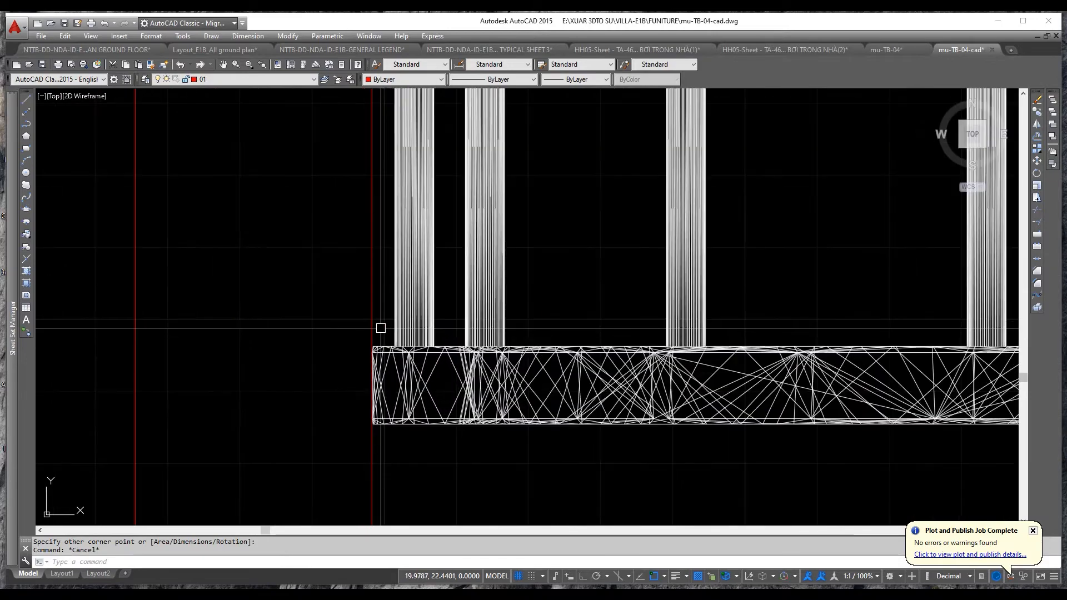
text(xl)
key(Return)
text(h)
key(Return)
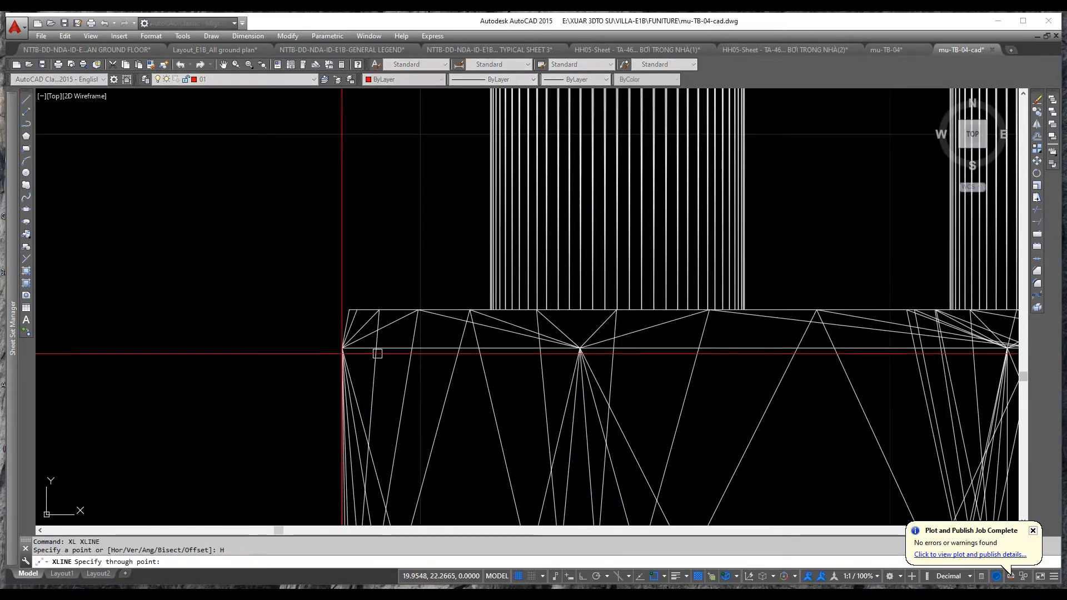
click(349, 310)
scroll(382, 257, down, 3)
scroll(381, 383, up, 4)
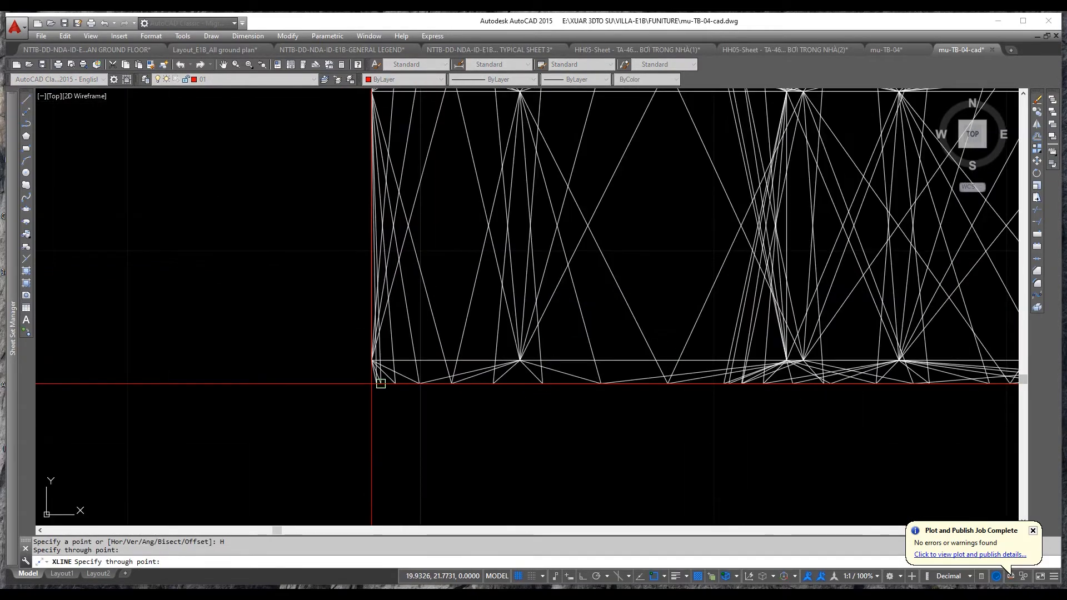
- Draw a rectangle over the elevation's bottom ring from its upper left construction line intersection to its lower right corner
scroll(377, 388, down, 2)
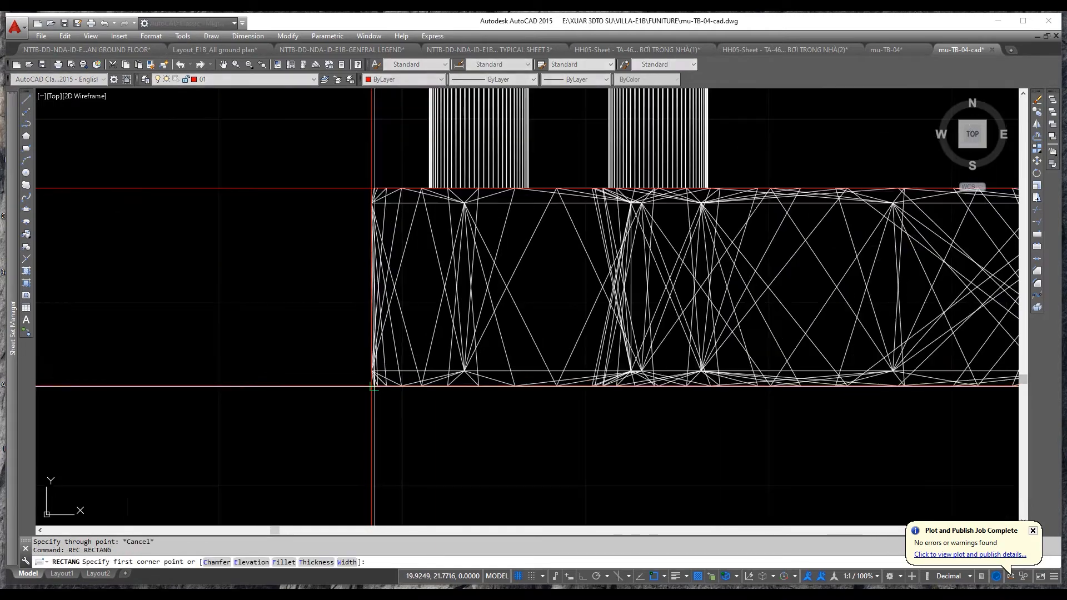
text(rec)
key(Return)
click(371, 188)
scroll(372, 188, down, 3)
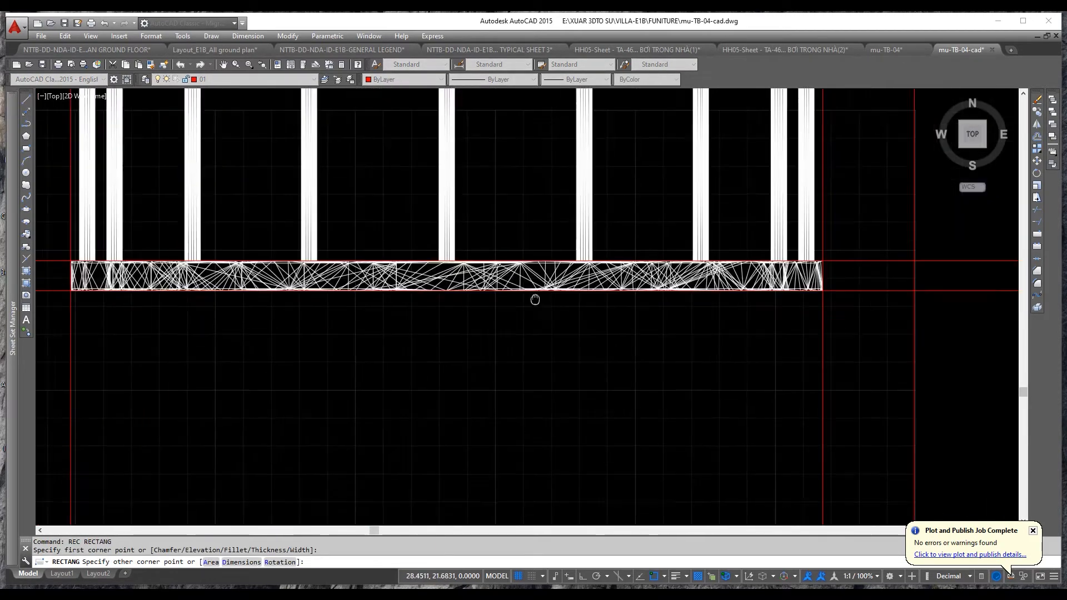
scroll(622, 317, up, 4)
scroll(613, 315, up, 5)
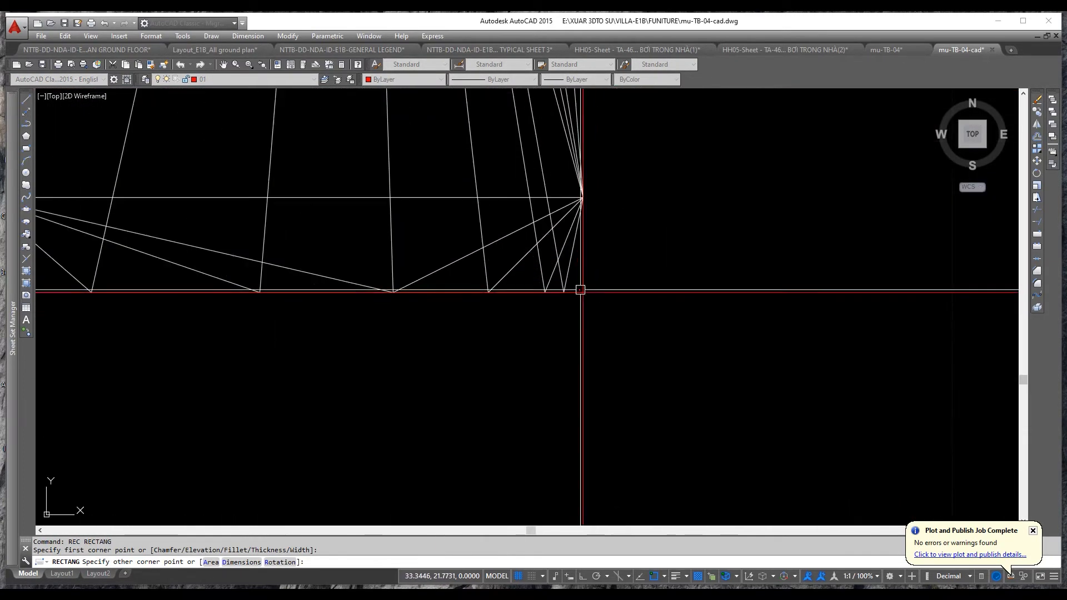
click(581, 289)
key(Escape)
- Draw vertical construction lines along the left and right edges of the elevation's leftmost leg
scroll(656, 347, down, 10)
middle_drag(399, 233, 778, 423)
middle_drag(321, 261, 774, 343)
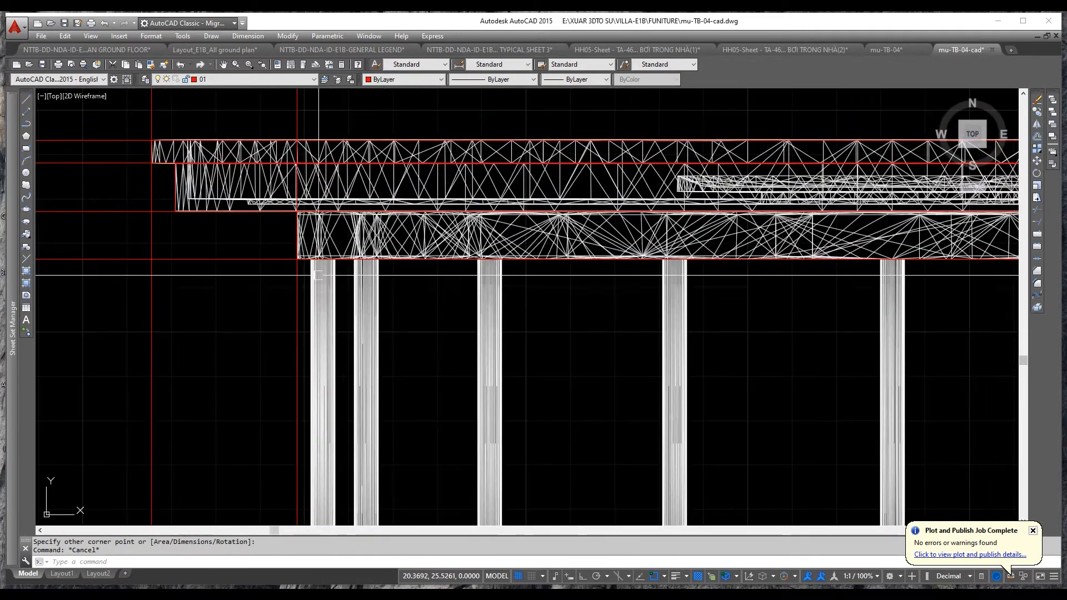
scroll(312, 261, up, 10)
key(Escape)
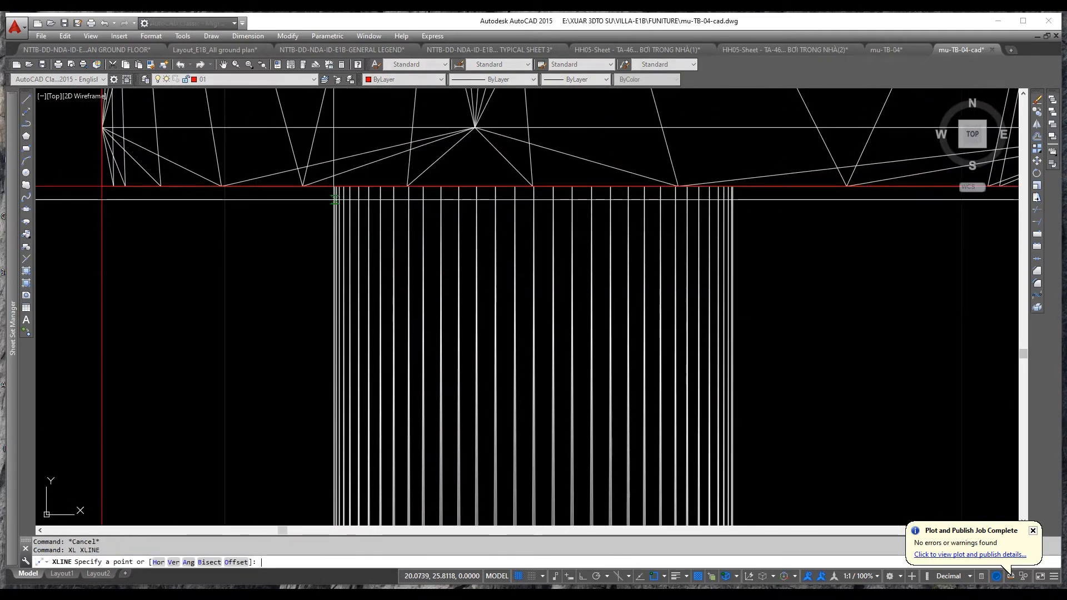
click(335, 199)
key(Escape)
text(xl)
key(Return)
text(v)
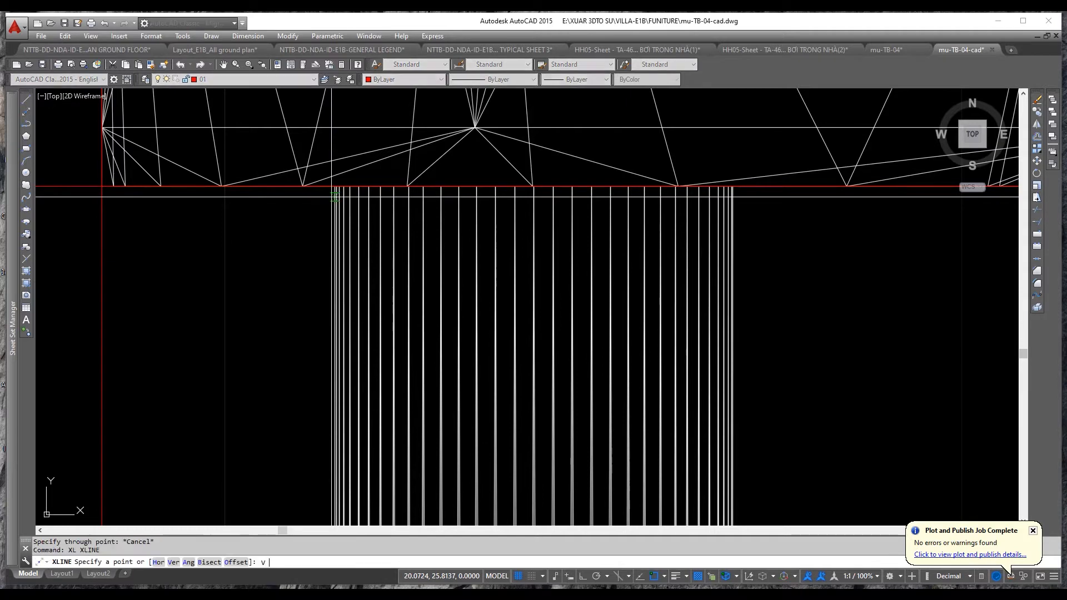
click(733, 186)
key(Escape)
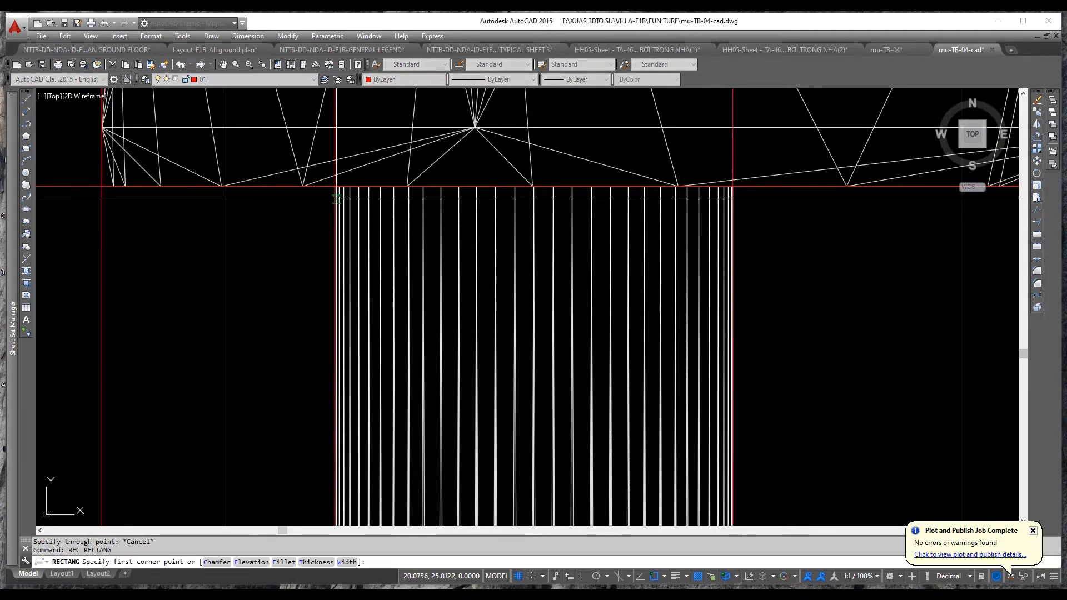
- Draw a rectangle over the leftmost leg from its upper left corner under the upper ring to its lower right corner on the bottom ring
click(334, 186)
scroll(337, 182, down, 8)
middle_drag(394, 340, 431, 264)
scroll(401, 428, up, 7)
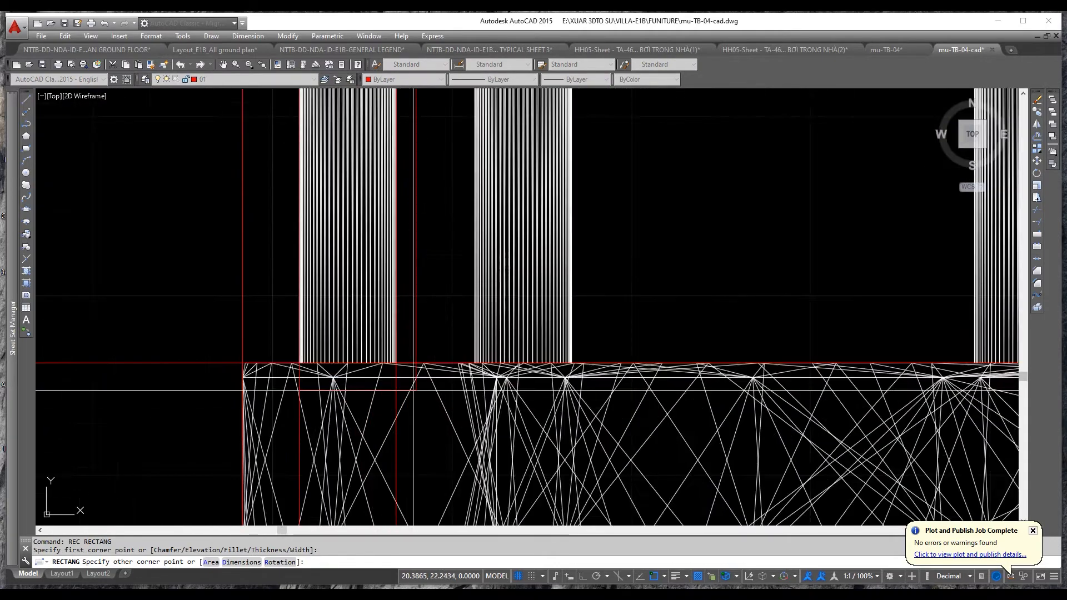
click(391, 338)
key(Escape)
- Copy the leg rectangle from its lower left corner onto the lower left corners of the second and third legs
click(277, 338)
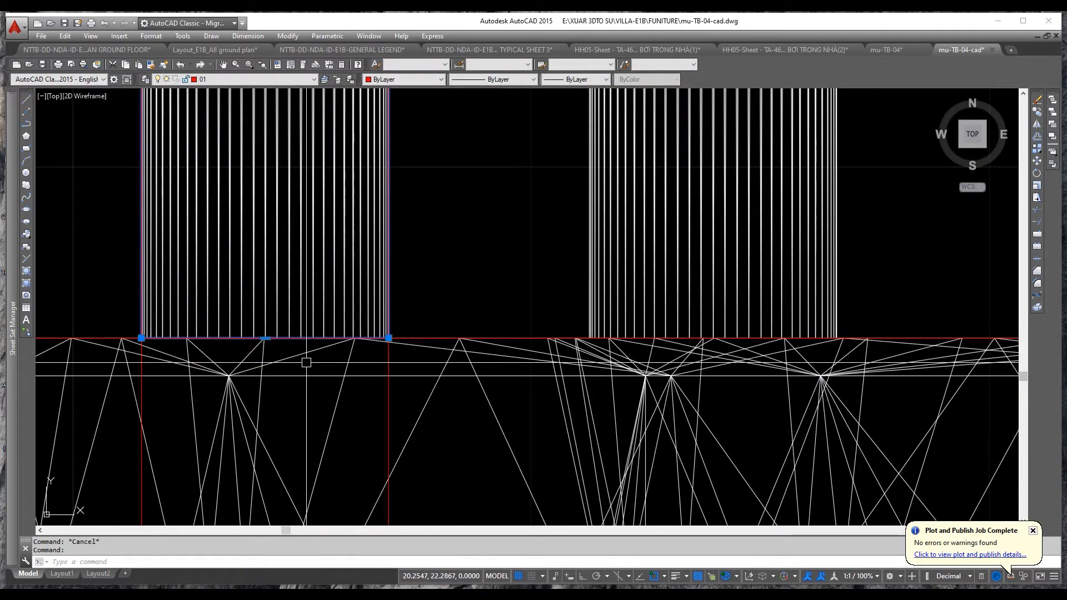
key(space)
click(141, 338)
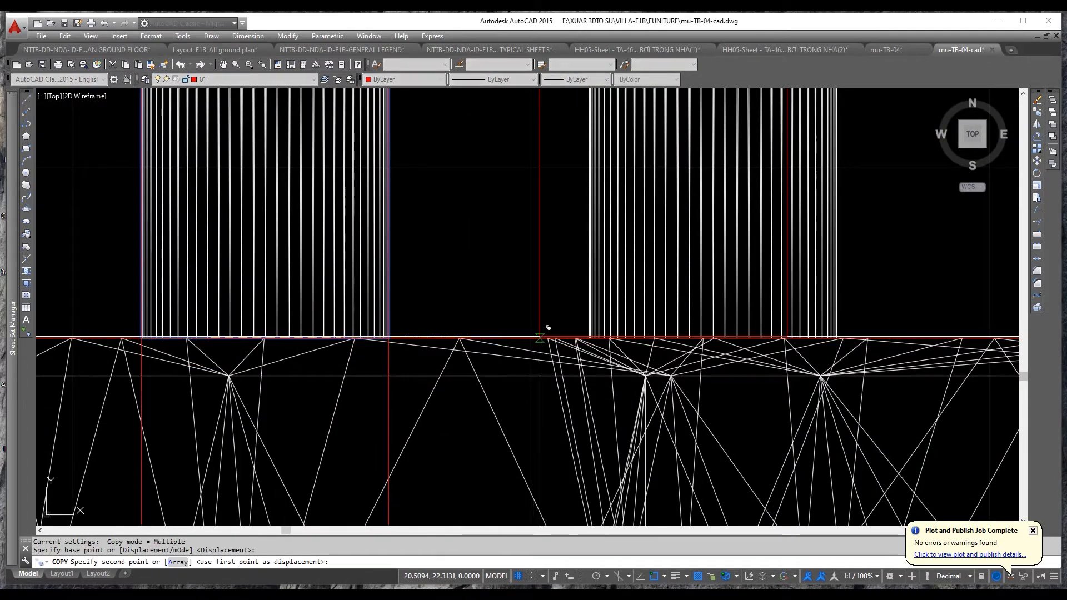
scroll(592, 338, up, 4)
scroll(598, 335, up, 3)
click(563, 335)
scroll(400, 353, down, 10)
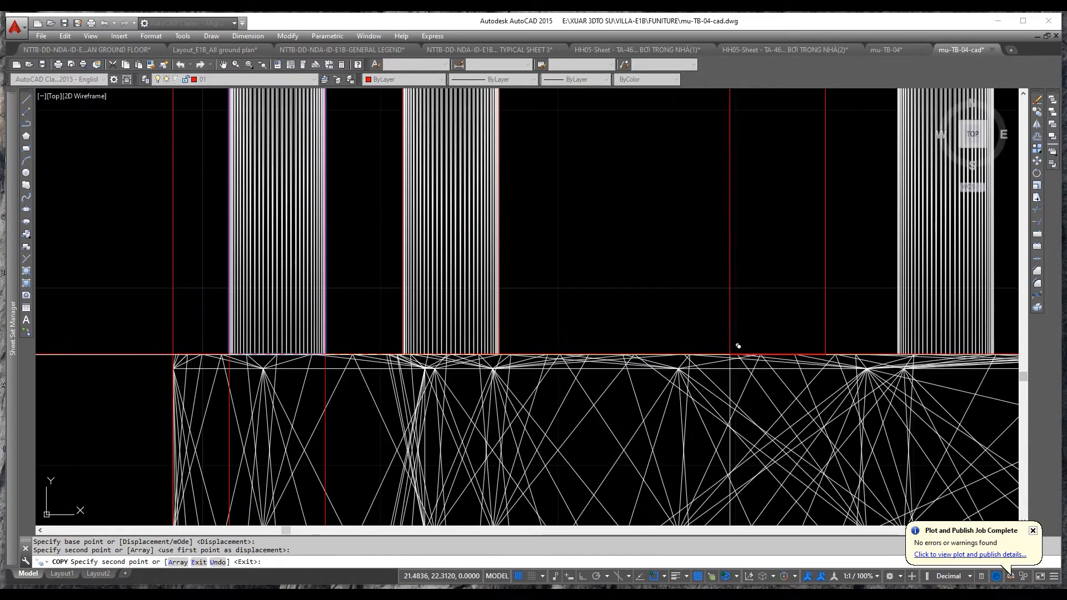
middle_drag(807, 356, 267, 357)
scroll(350, 356, up, 8)
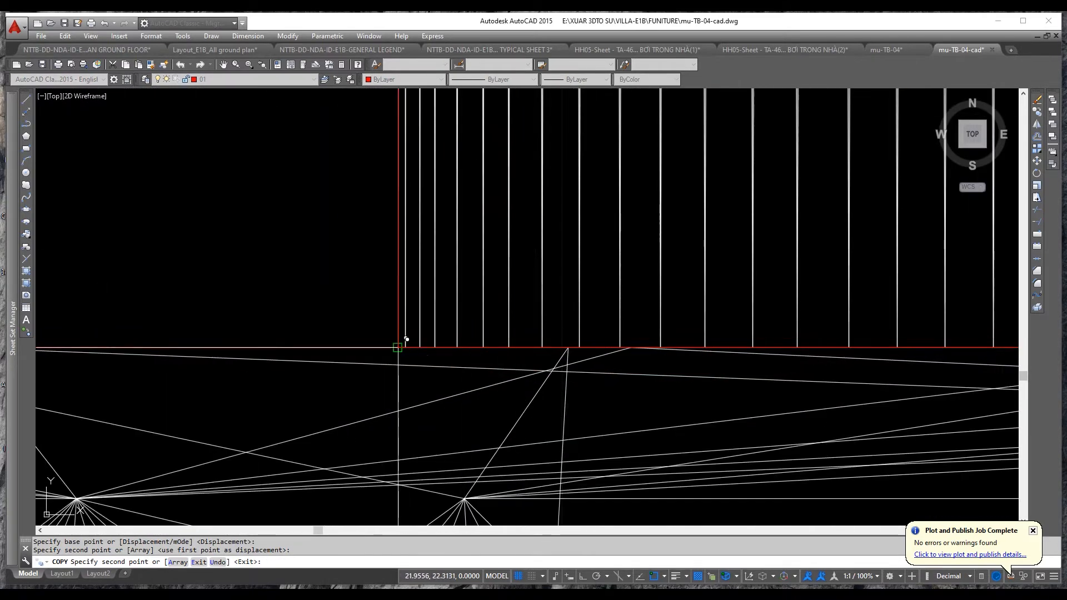
click(406, 339)
- Place further copies of the leg rectangle at the lower left corners of the fourth and fifth legs
scroll(250, 341, down, 6)
scroll(455, 349, up, 6)
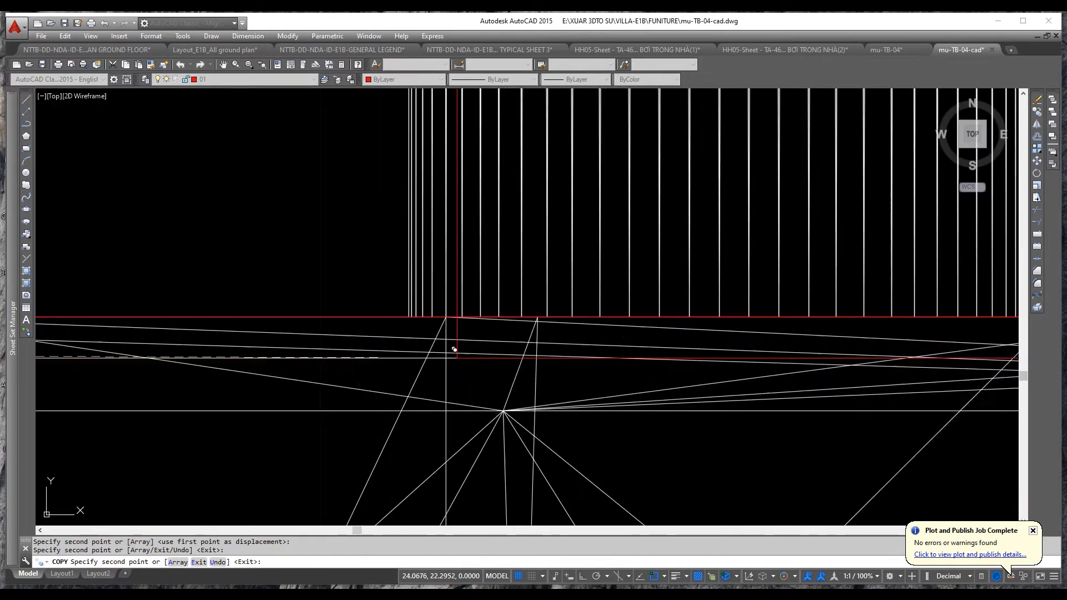
scroll(439, 320, up, 4)
click(433, 260)
scroll(433, 261, down, 5)
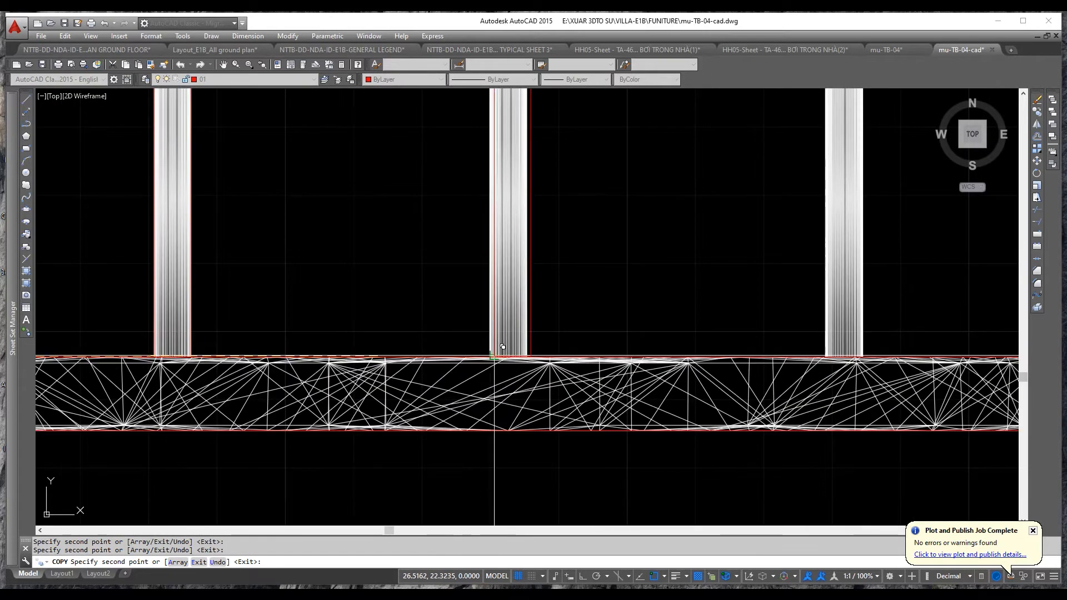
scroll(482, 373, up, 6)
click(487, 362)
scroll(178, 395, down, 9)
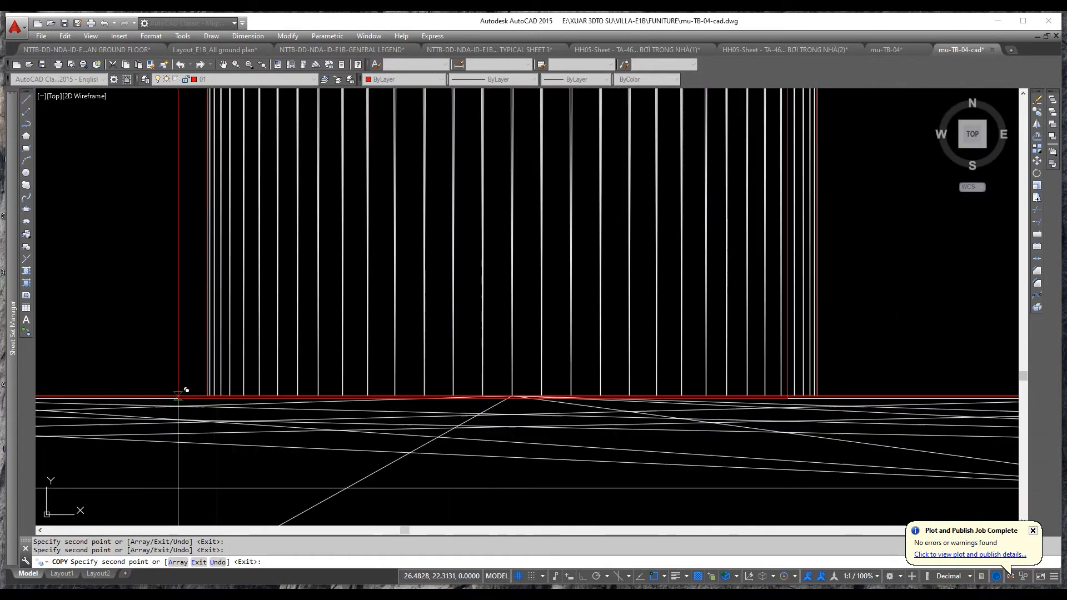
- Place copies of the leg rectangle at the lower left corners of the sixth and seventh legs
middle_drag(639, 396, 161, 361)
scroll(162, 361, down, 1)
scroll(389, 357, up, 6)
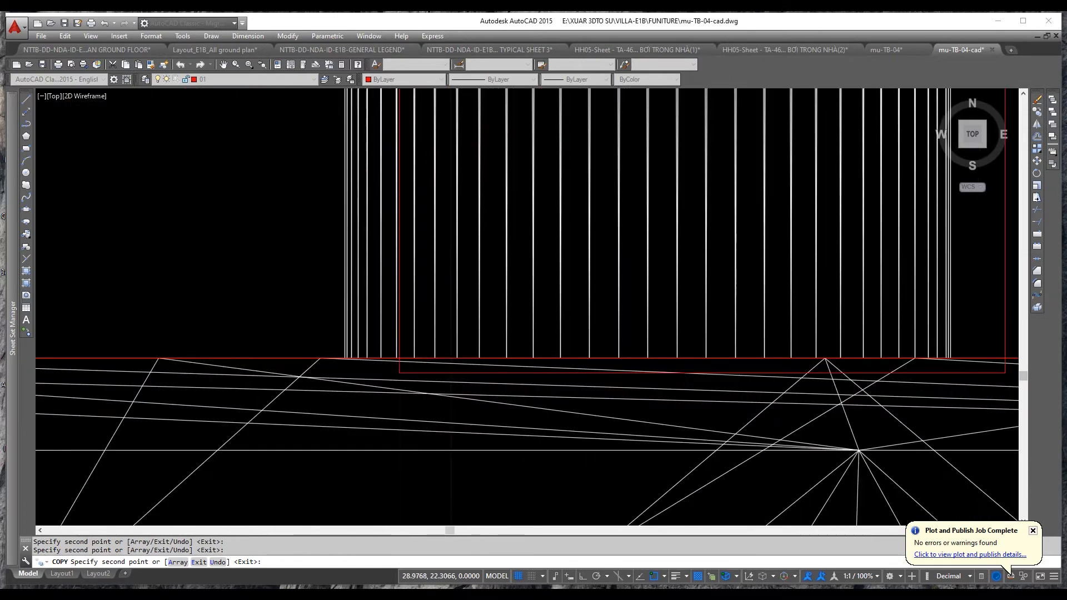
scroll(226, 378, down, 7)
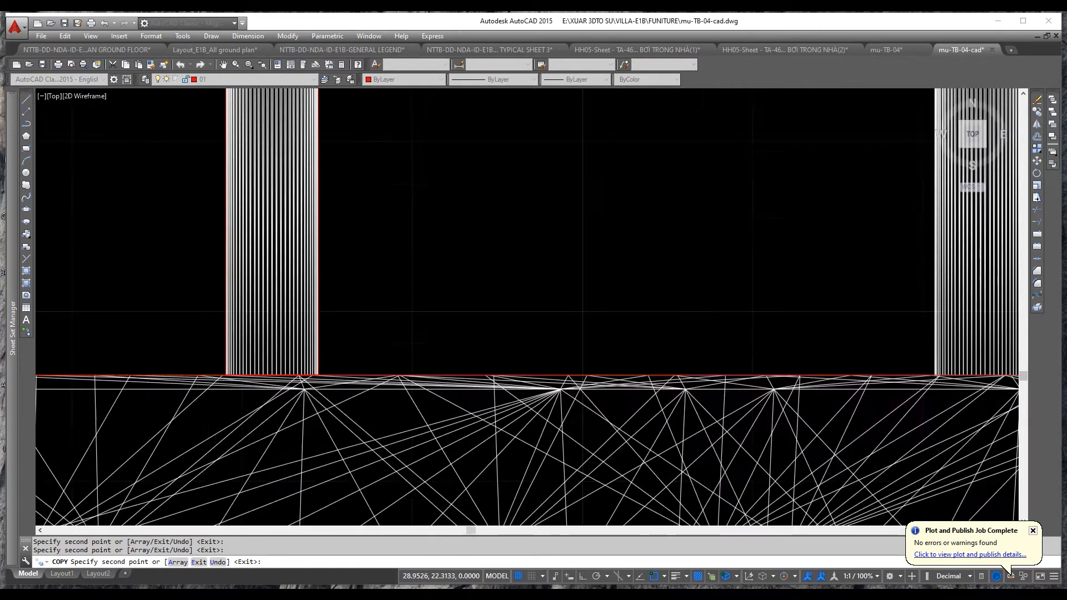
middle_drag(868, 365, 472, 372)
scroll(525, 387, up, 3)
scroll(601, 353, up, 3)
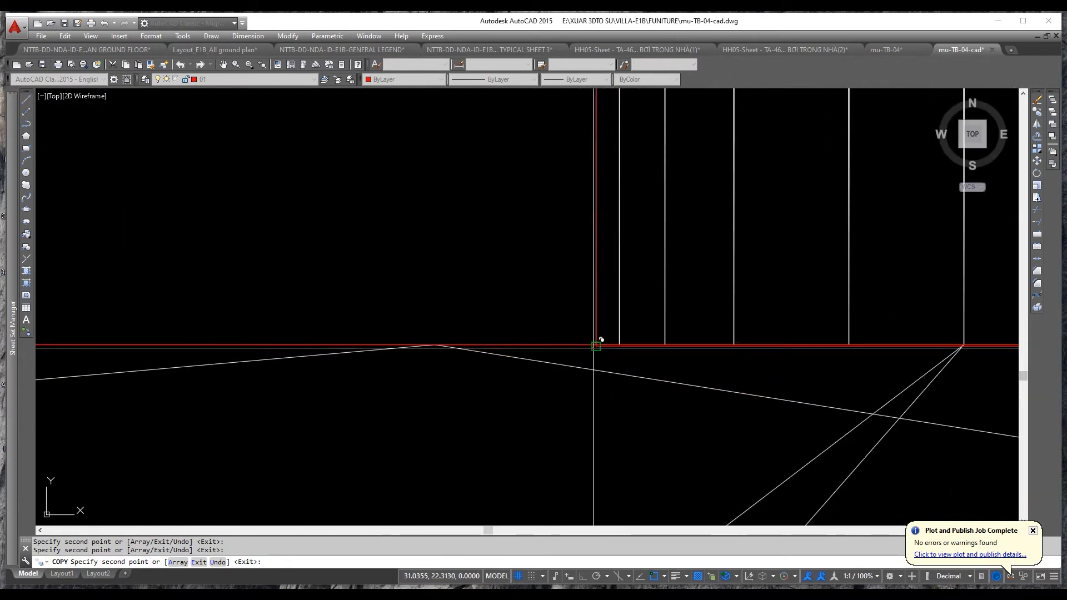
- Place copies of the leg rectangle on the eighth and ninth legs and finish the Copy command
scroll(602, 340, down, 6)
scroll(689, 392, up, 6)
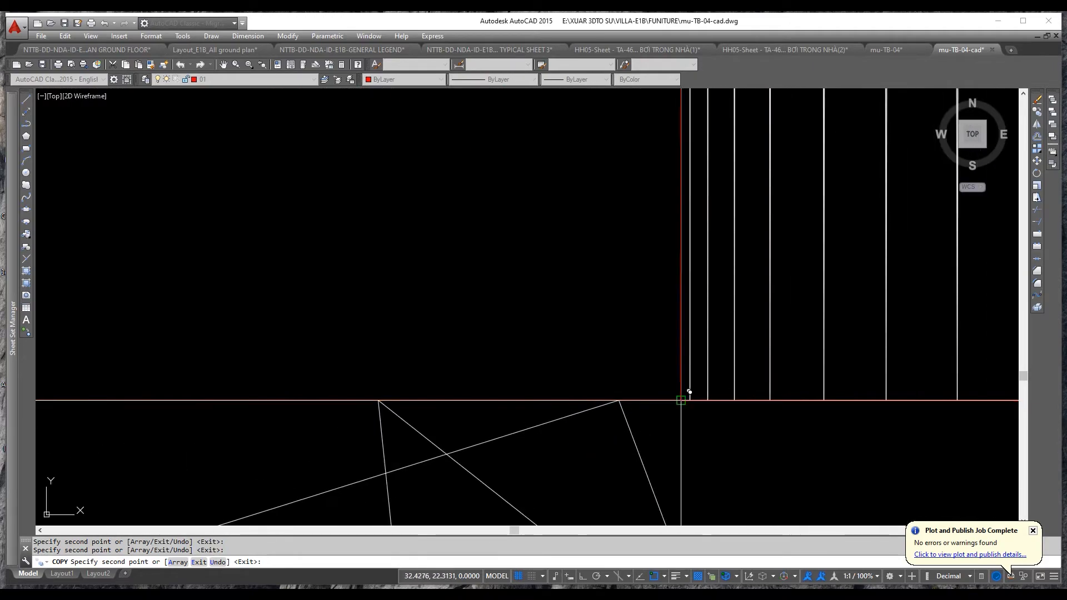
scroll(412, 374, down, 5)
scroll(696, 376, up, 5)
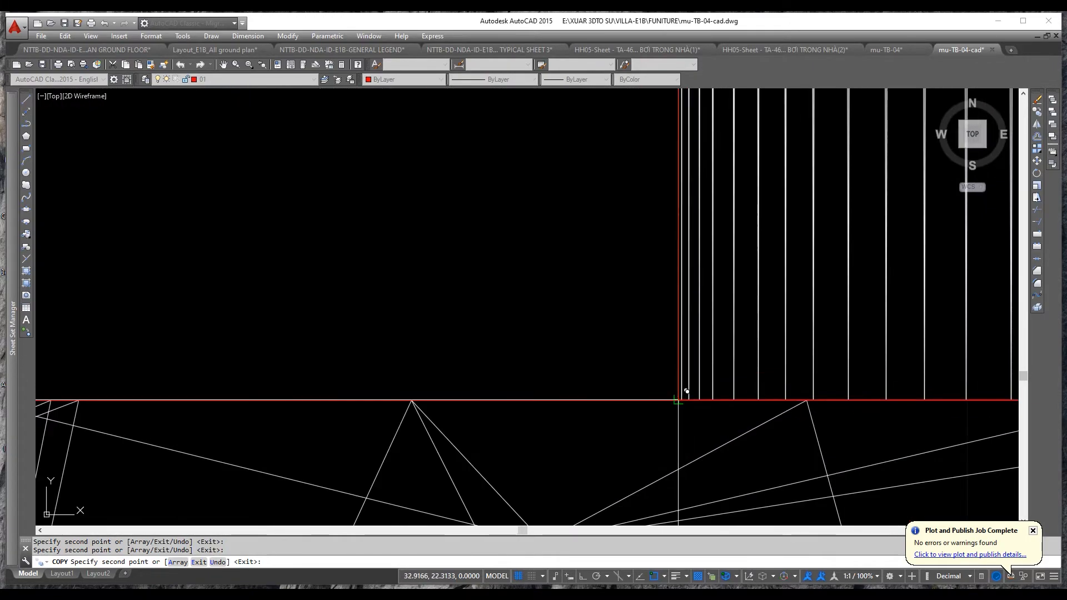
scroll(686, 391, down, 5)
key(Escape)
- Erase the vertical construction lines running through the plan and elevation, and undo the deletion
scroll(676, 407, down, 3)
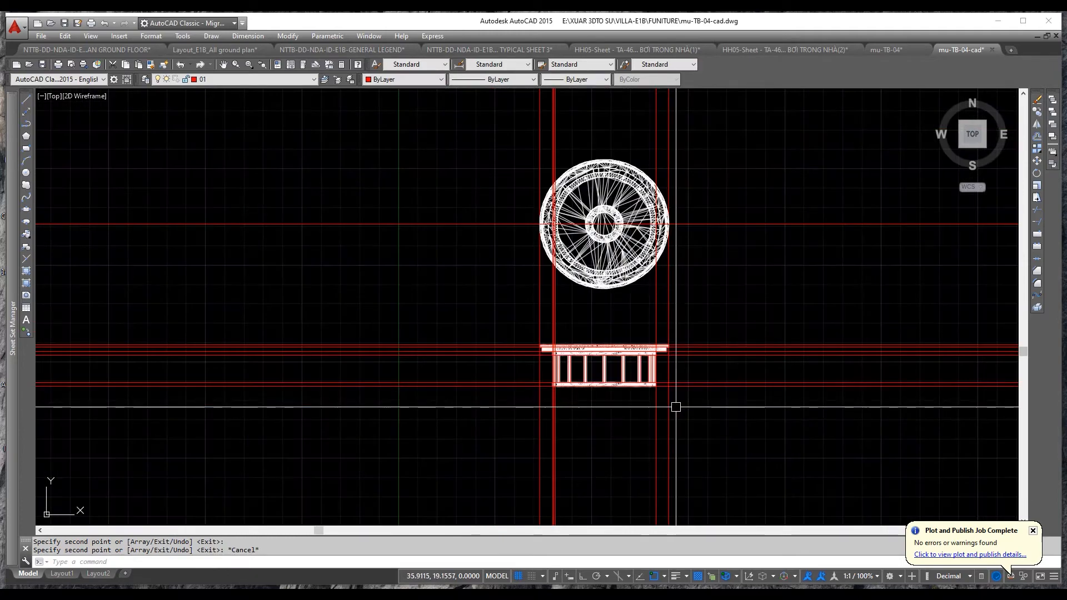
click(517, 437)
key(Delete)
click(753, 401)
click(738, 326)
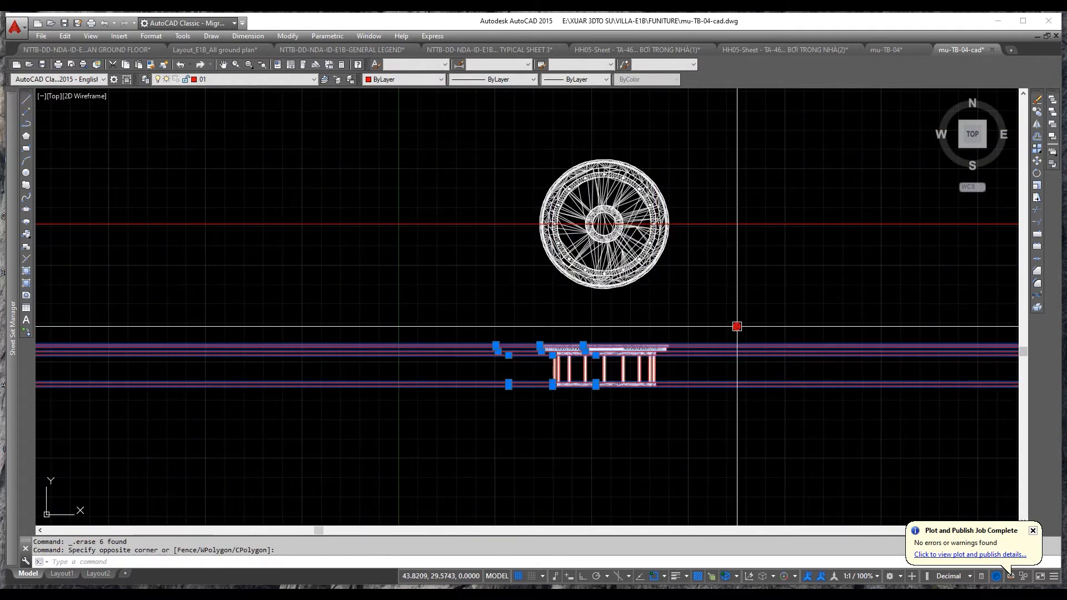
key(ctrl+z)
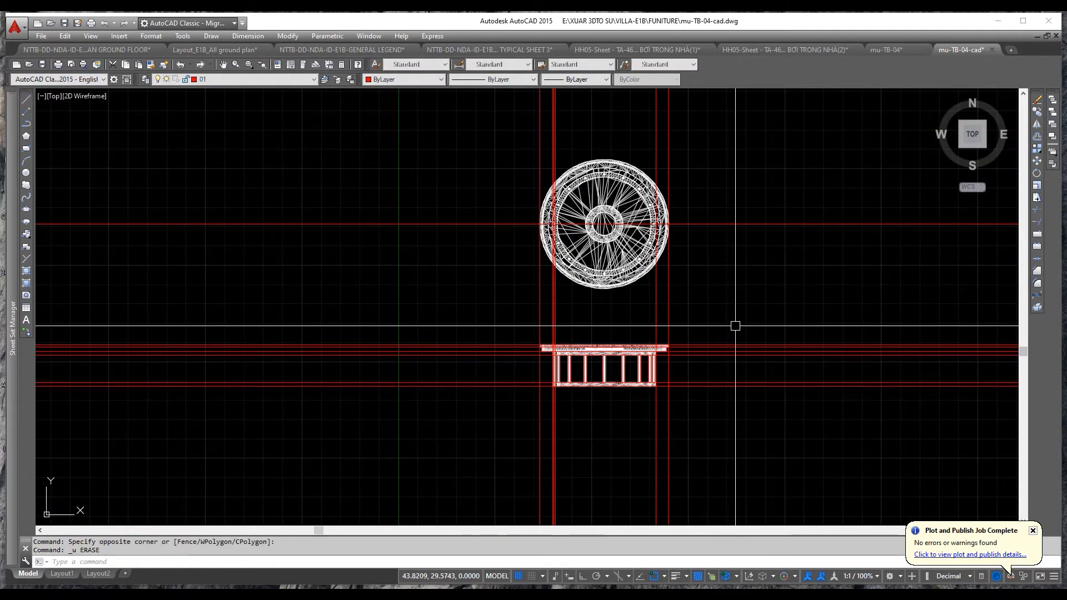
- Draw a circle from the table plan's centre to its outer edge, with a radius of about 8.35
scroll(617, 224, up, 8)
text(c)
key(Return)
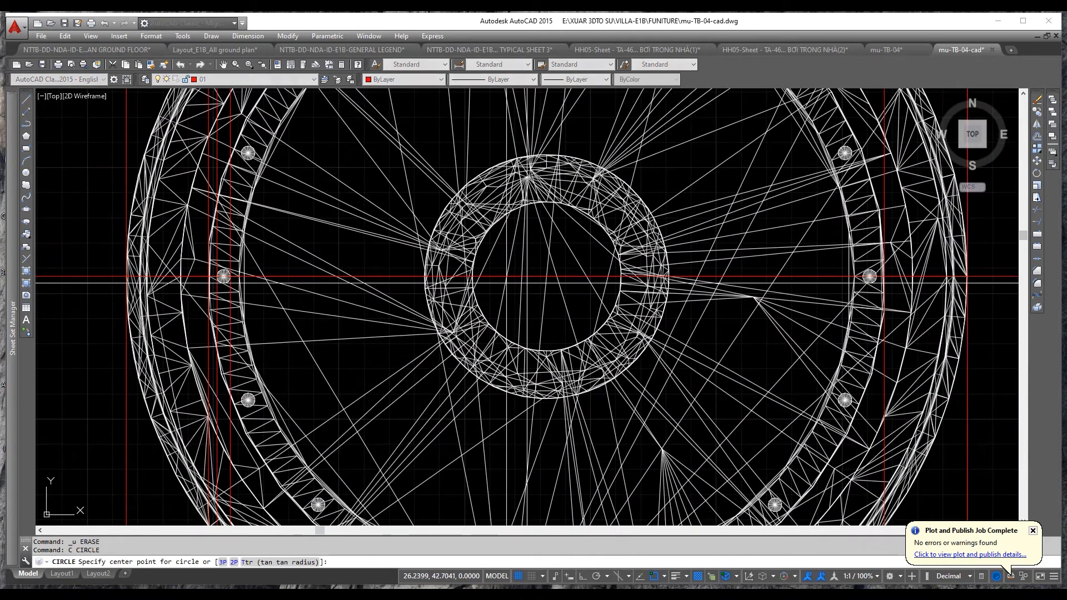
click(547, 276)
click(127, 276)
scroll(273, 336, down, 3)
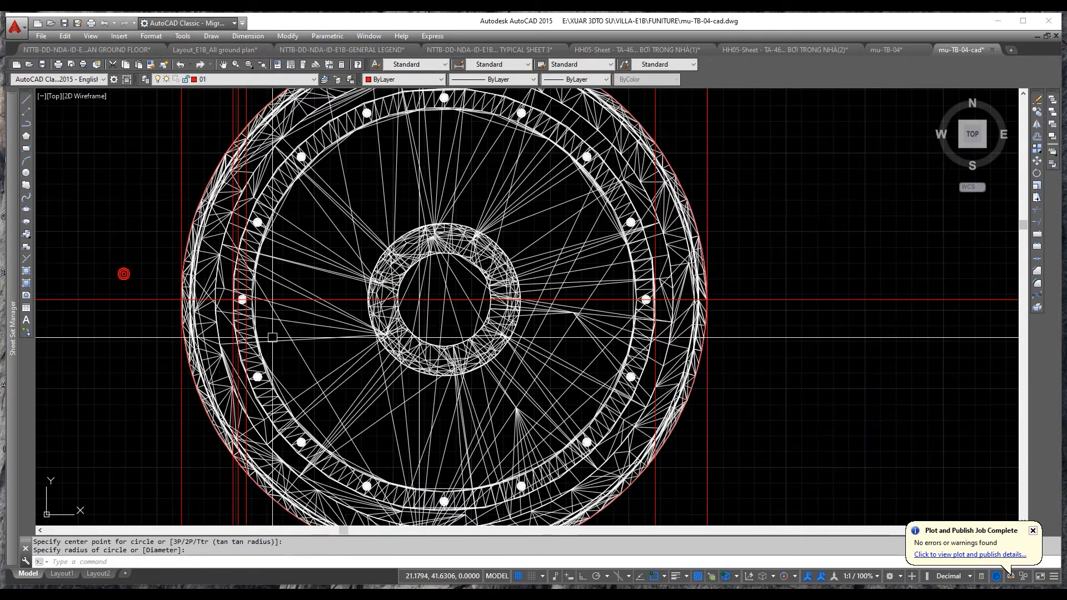
- Draw a concentric circle along the inner edge of the plan's outer rim, with a radius of about 7.95
middle_drag(328, 267, 326, 342)
key(space)
click(443, 374)
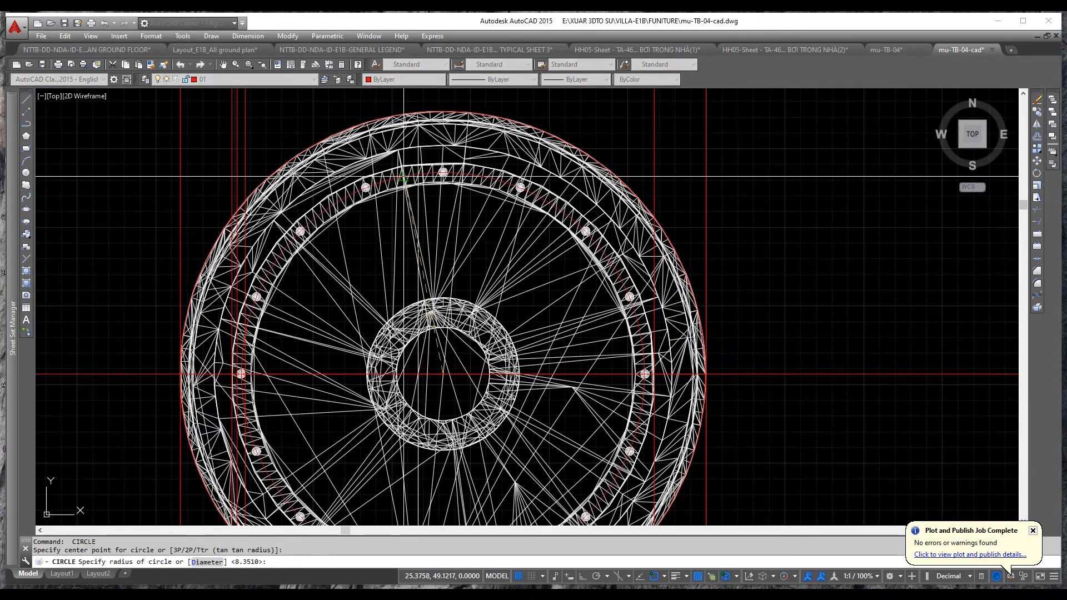
scroll(477, 119, up, 4)
scroll(449, 112, up, 3)
click(458, 201)
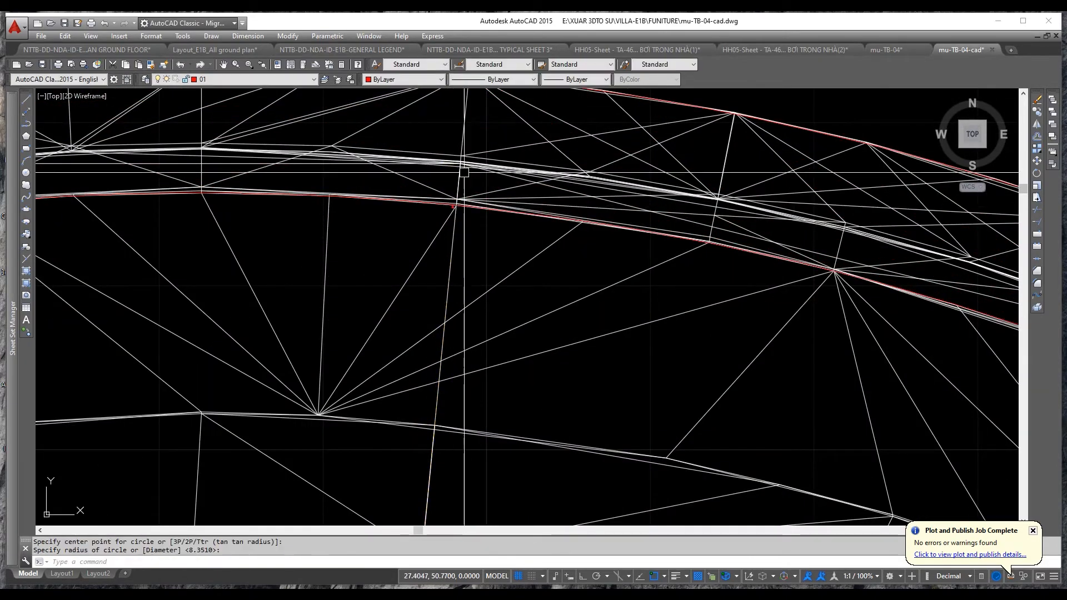
- Draw a concentric circle along the outer edge of the plan's leg ring, with a radius of about 6.75
scroll(477, 150, down, 6)
scroll(462, 311, up, 4)
key(space)
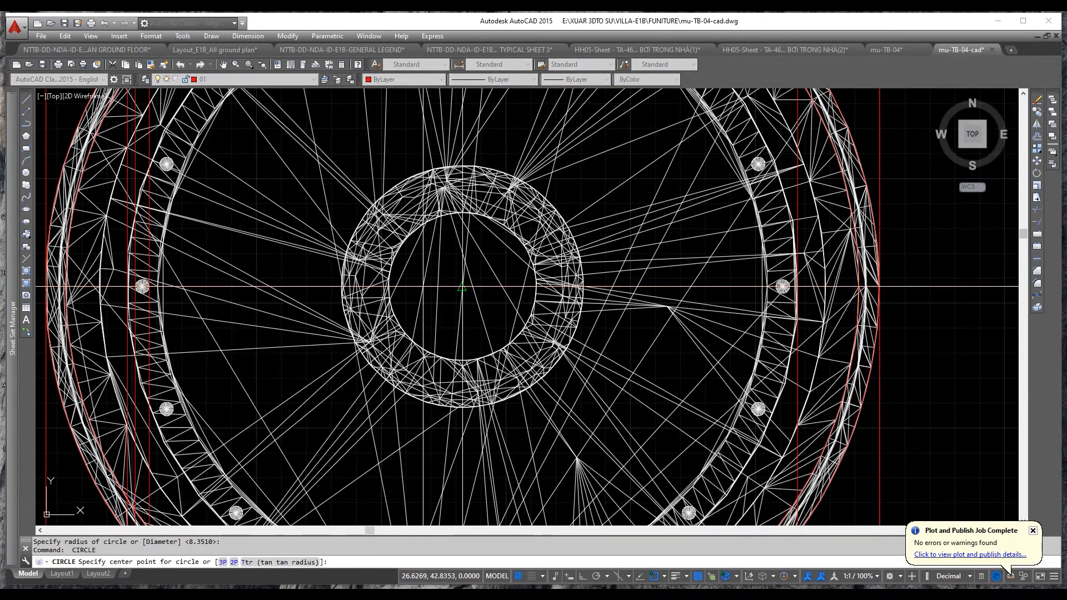
scroll(462, 287, down, 5)
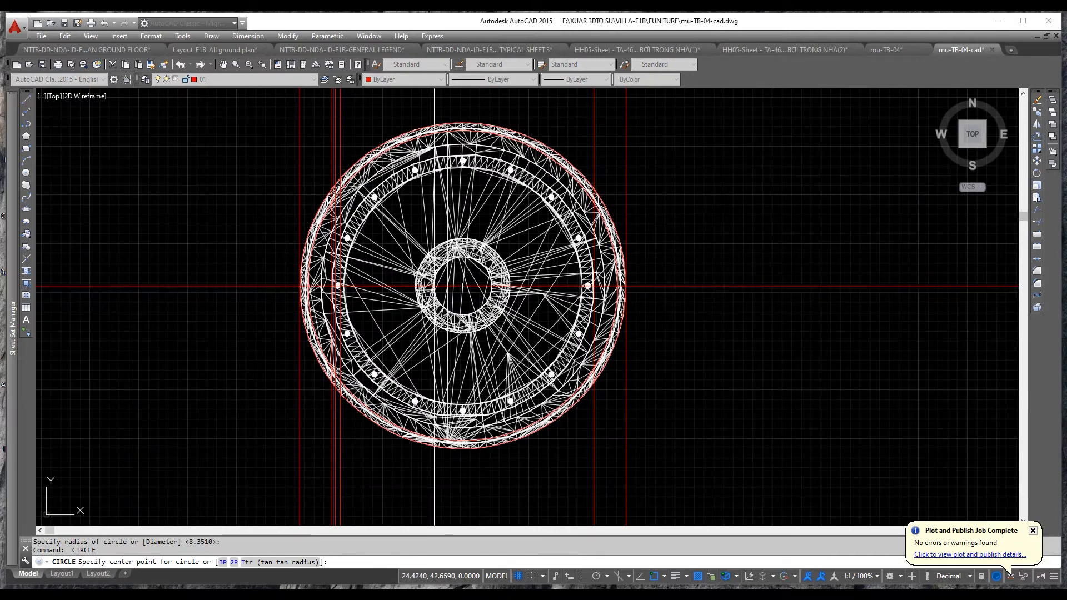
click(462, 287)
scroll(459, 161, up, 6)
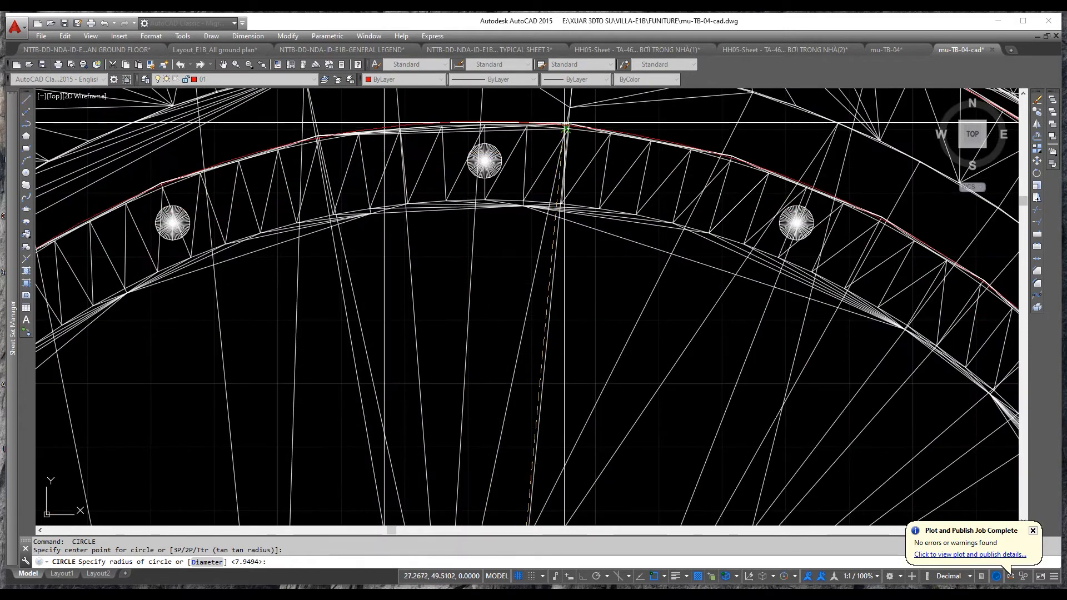
click(481, 117)
- Draw a concentric circle along the inner edge of the plan's leg ring, with a radius of about 6.11
key(space)
scroll(370, 152, down, 6)
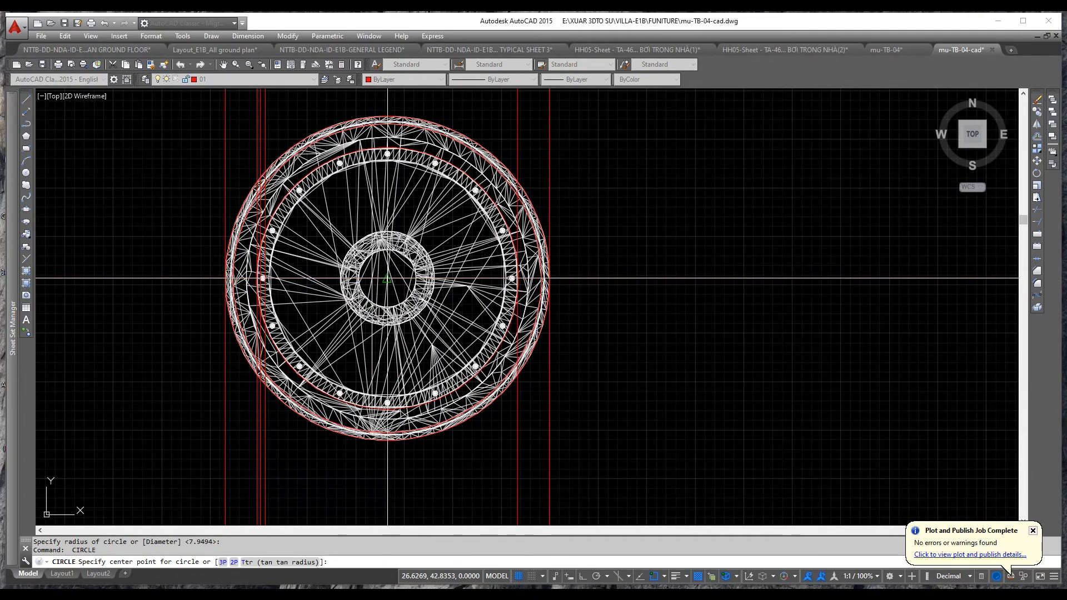
click(388, 278)
scroll(445, 171, up, 6)
scroll(399, 171, down, 6)
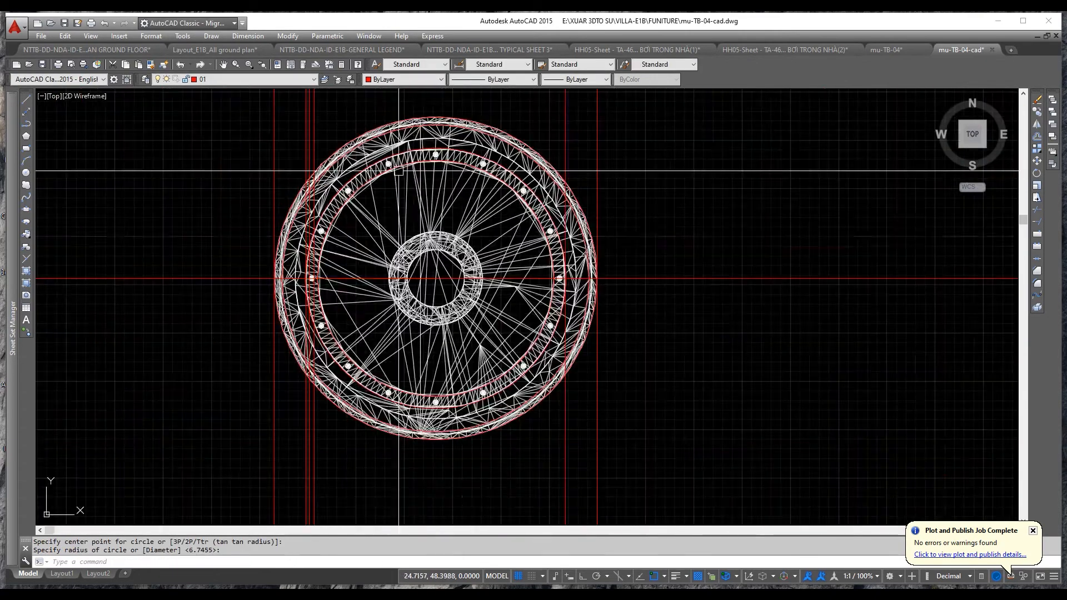
- Draw a concentric circle along the outer edge of the small central ring in the table plan
scroll(421, 271, up, 6)
key(space)
scroll(481, 304, down, 6)
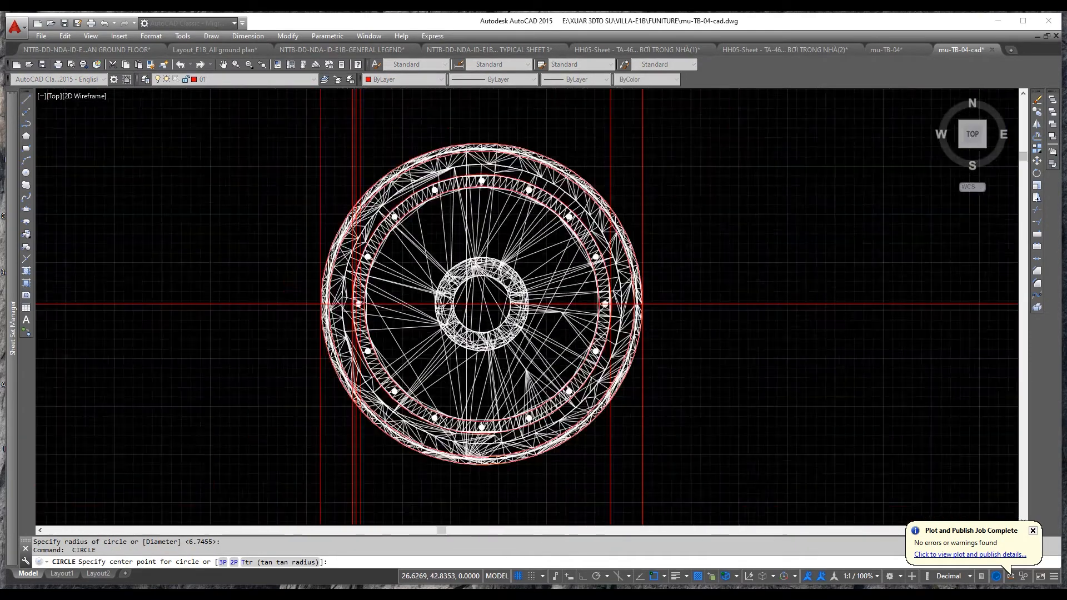
scroll(482, 304, down, 2)
scroll(489, 301, up, 4)
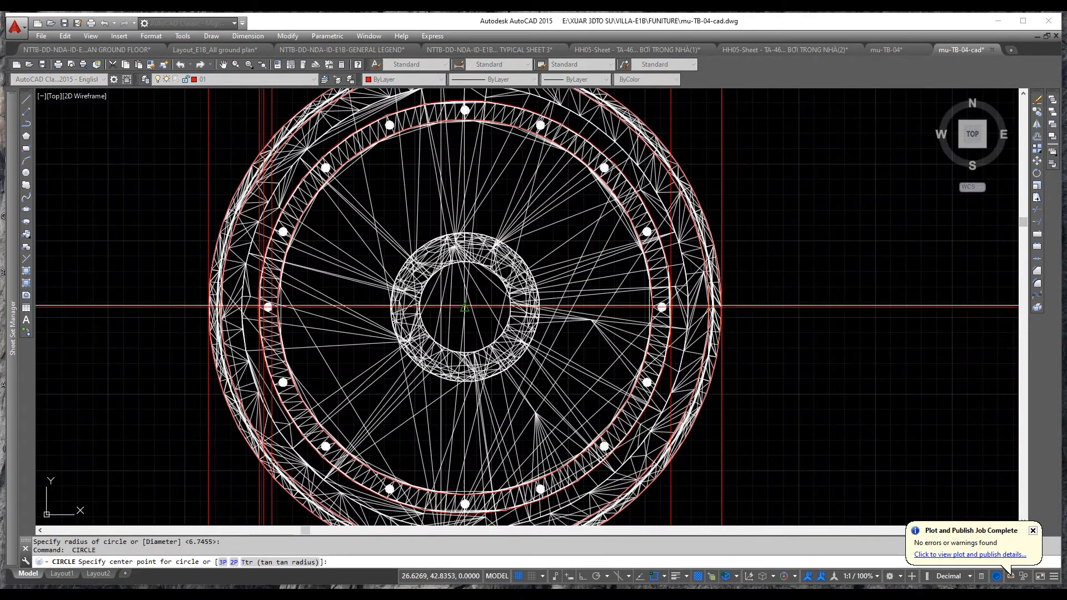
click(464, 305)
scroll(408, 265, up, 4)
click(422, 215)
scroll(494, 292, down, 3)
key(space)
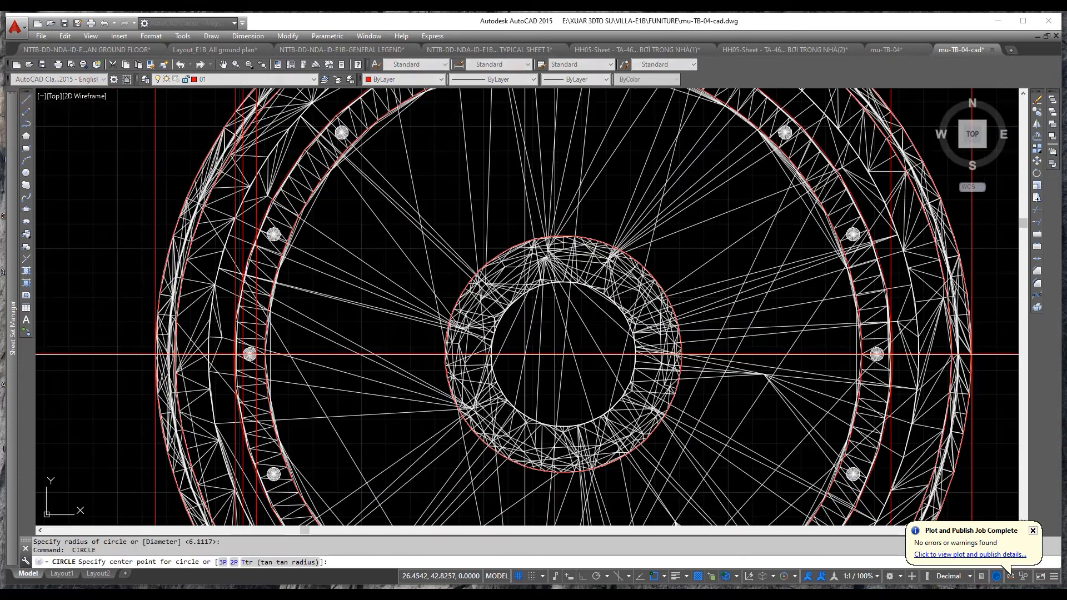
- Draw a concentric circle along the inner edge of the small central ring in the table plan
click(560, 355)
scroll(515, 306, up, 4)
click(485, 281)
scroll(406, 255, down, 2)
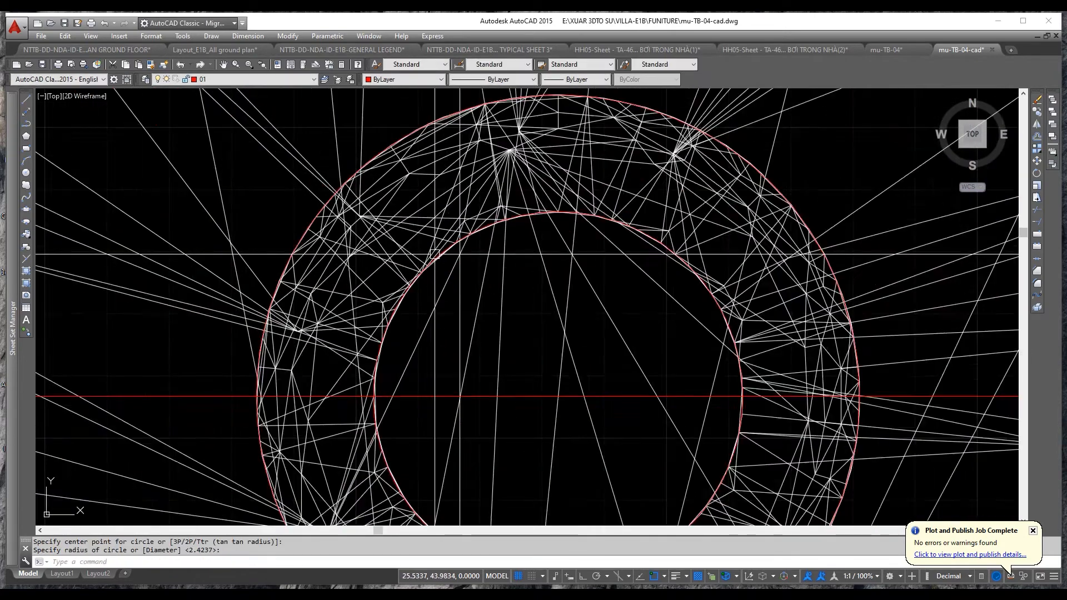
- Erase the vertical and horizontal construction lines running through the table plan and elevation
scroll(434, 254, down, 4)
click(357, 405)
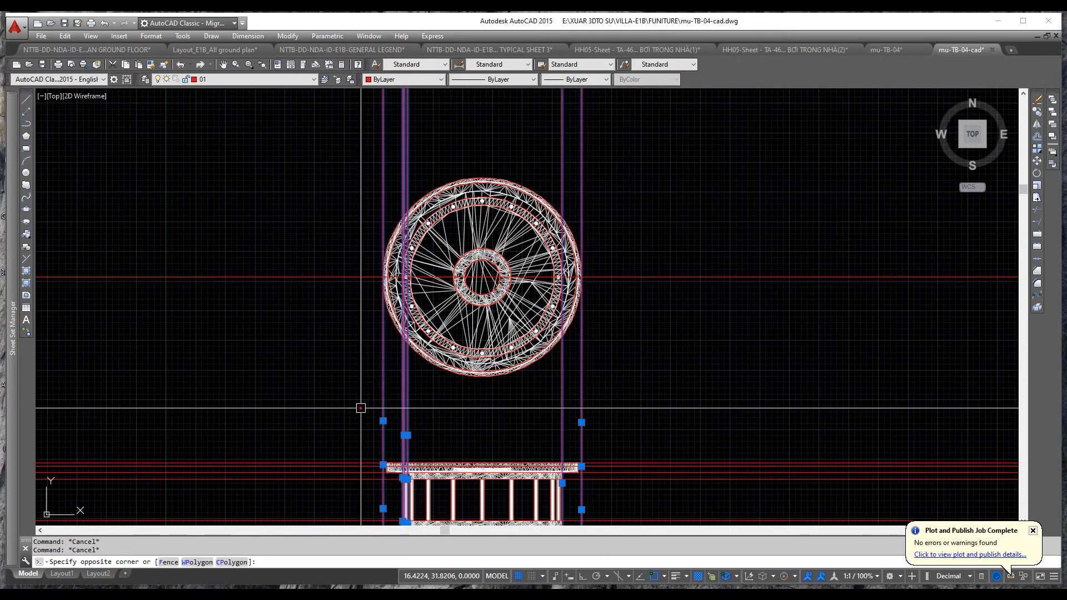
key(Delete)
scroll(425, 353, down, 2)
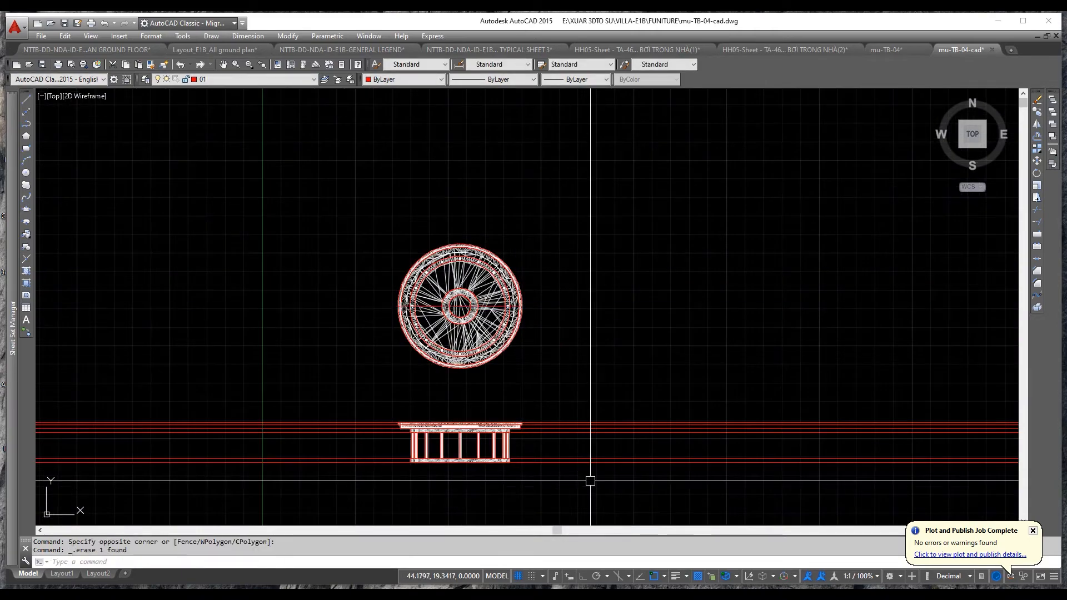
scroll(579, 433, up, 3)
scroll(494, 359, down, 4)
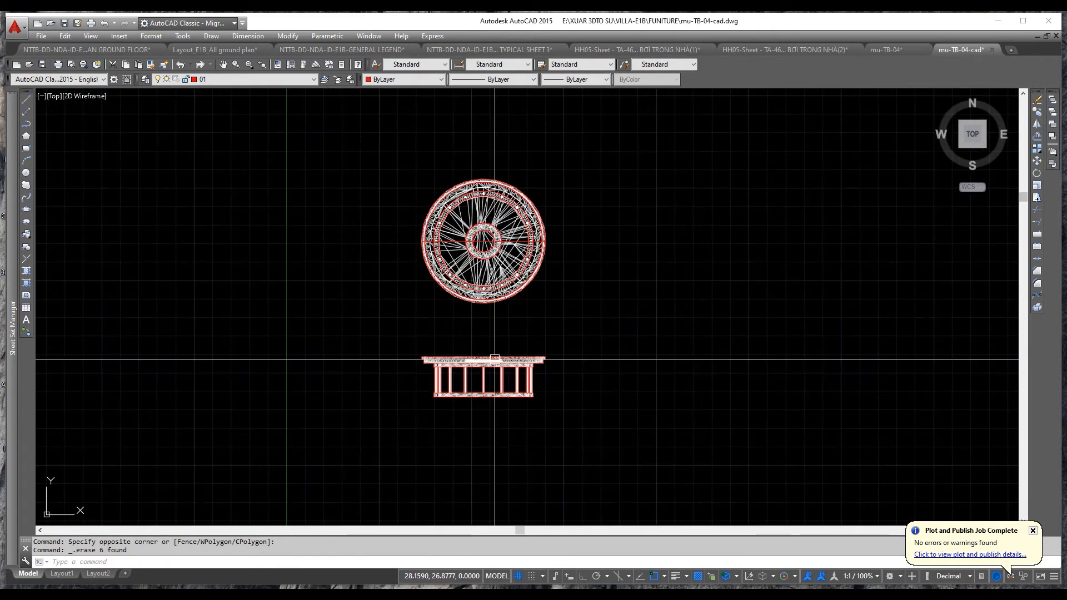
- Isolate layer 01 with LAYISO by picking one of the red traced outlines in the elevation
text(AYSI)
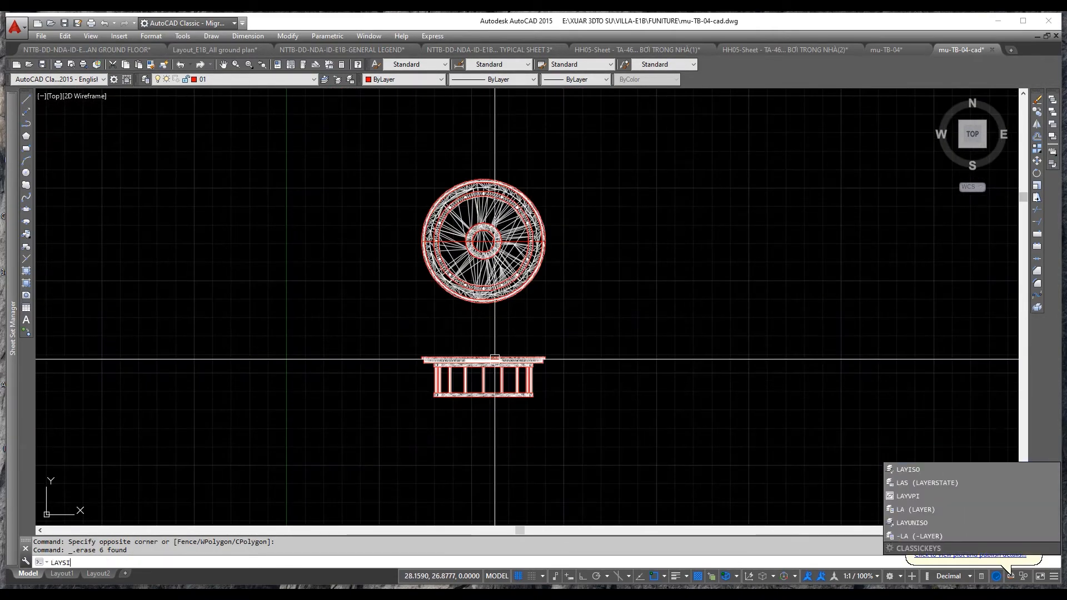
key(Return)
scroll(496, 357, up, 5)
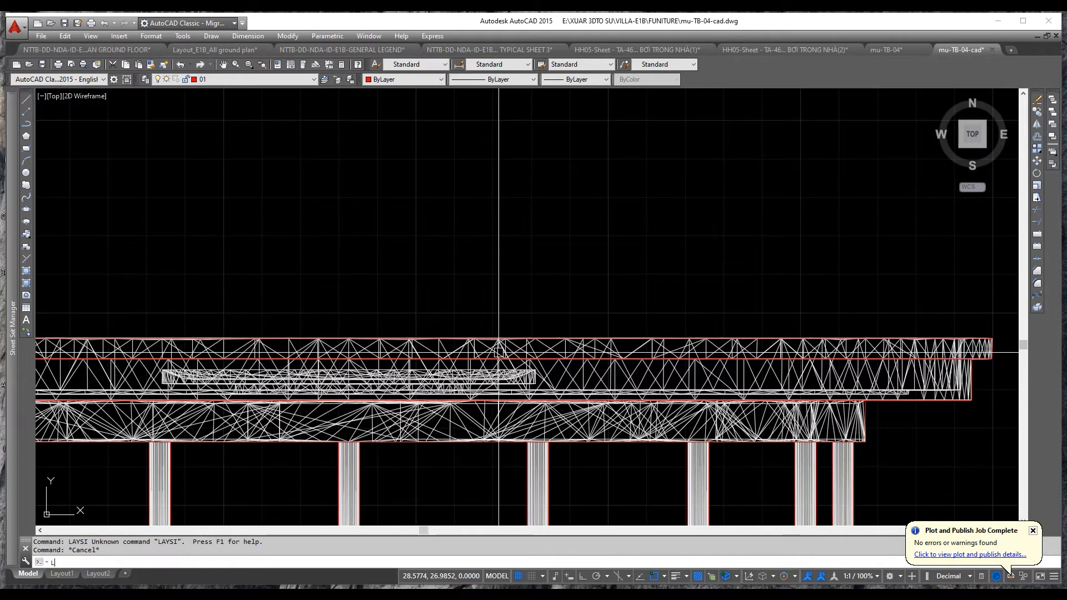
key(Return)
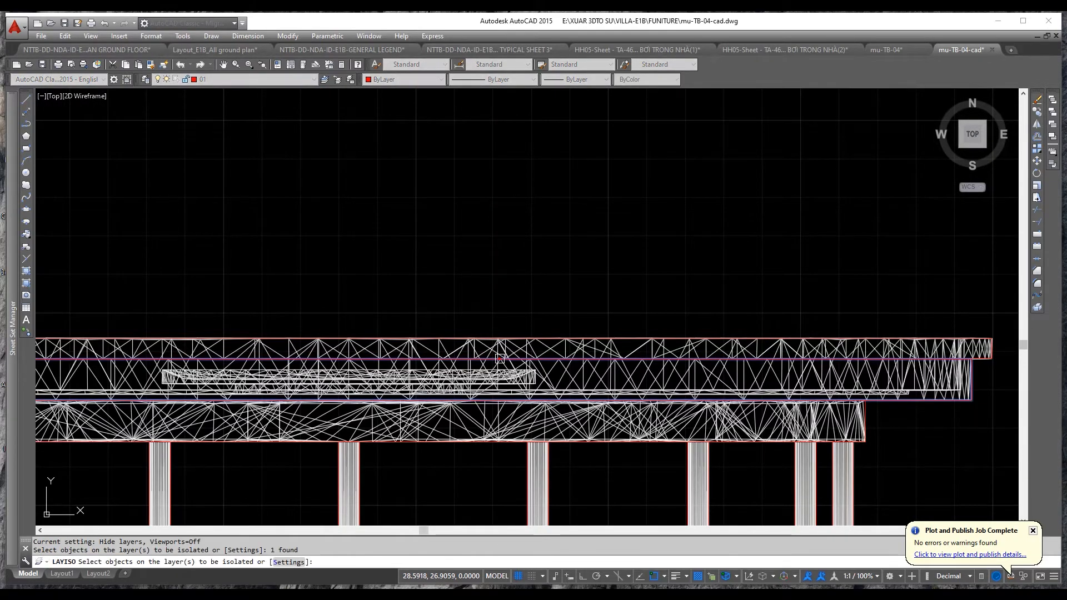
key(Return)
- Stretch the upper edge of the second tabletop slab's rectangle up to the underside of the top slab
scroll(206, 319, up, 5)
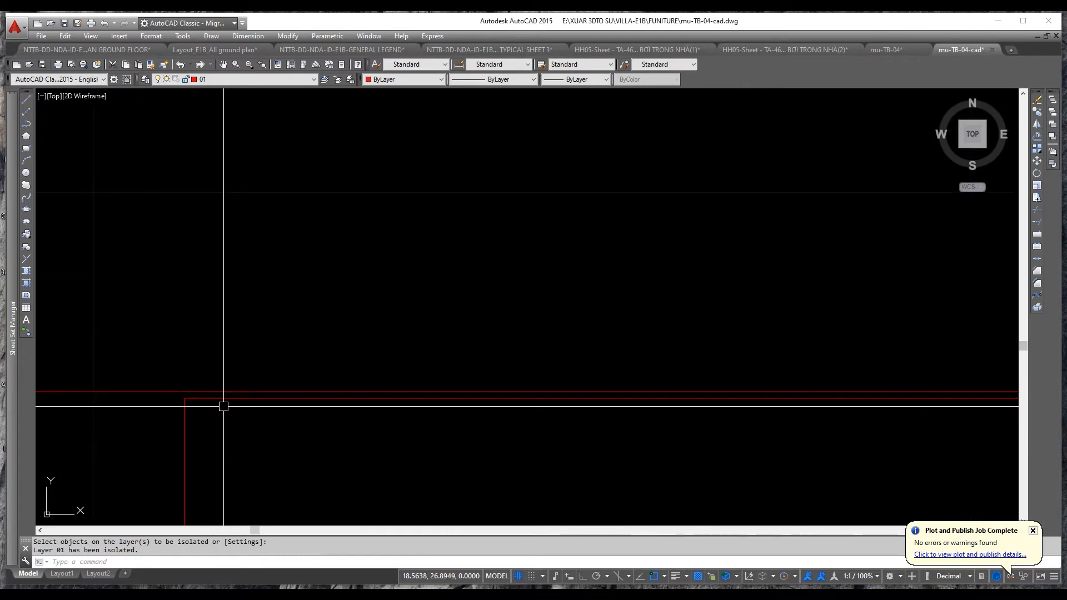
click(208, 401)
scroll(181, 394, down, 8)
scroll(412, 404, up, 8)
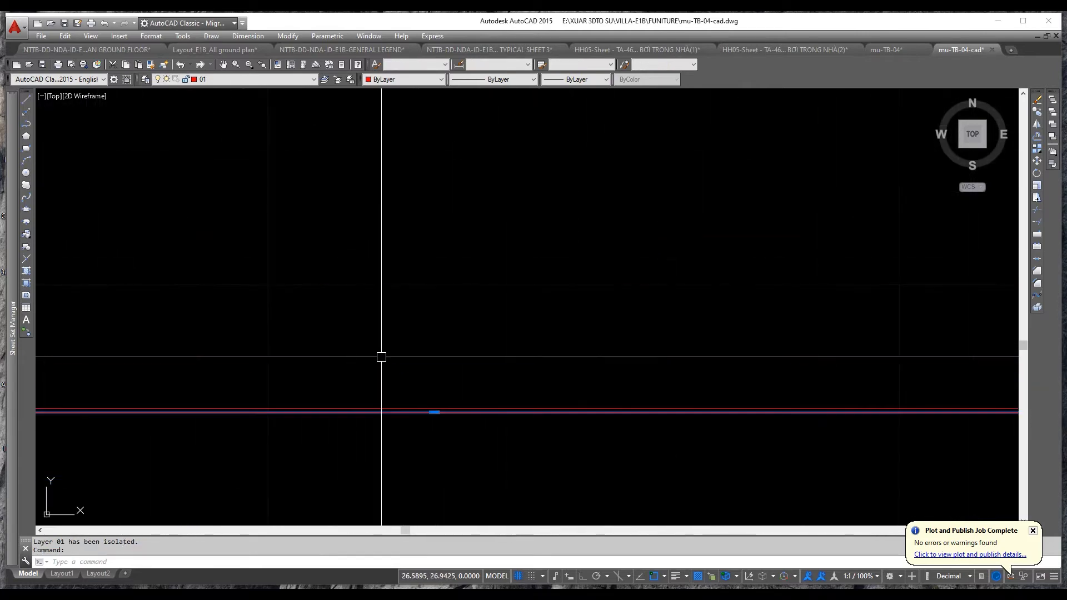
scroll(437, 420, up, 5)
click(398, 427)
scroll(398, 418, up, 5)
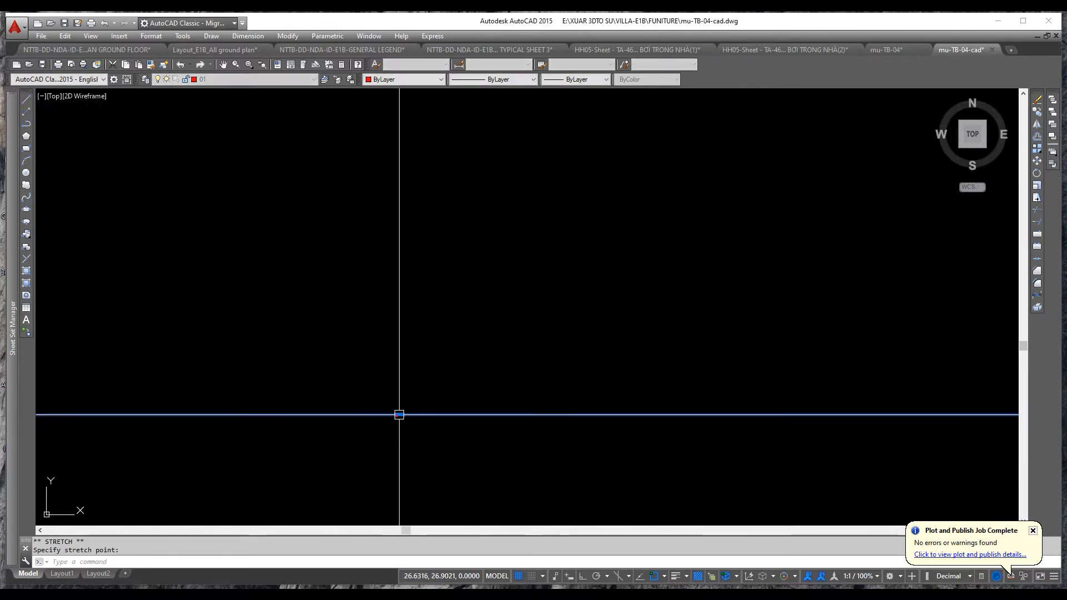
scroll(457, 483, up, 4)
scroll(466, 409, up, 3)
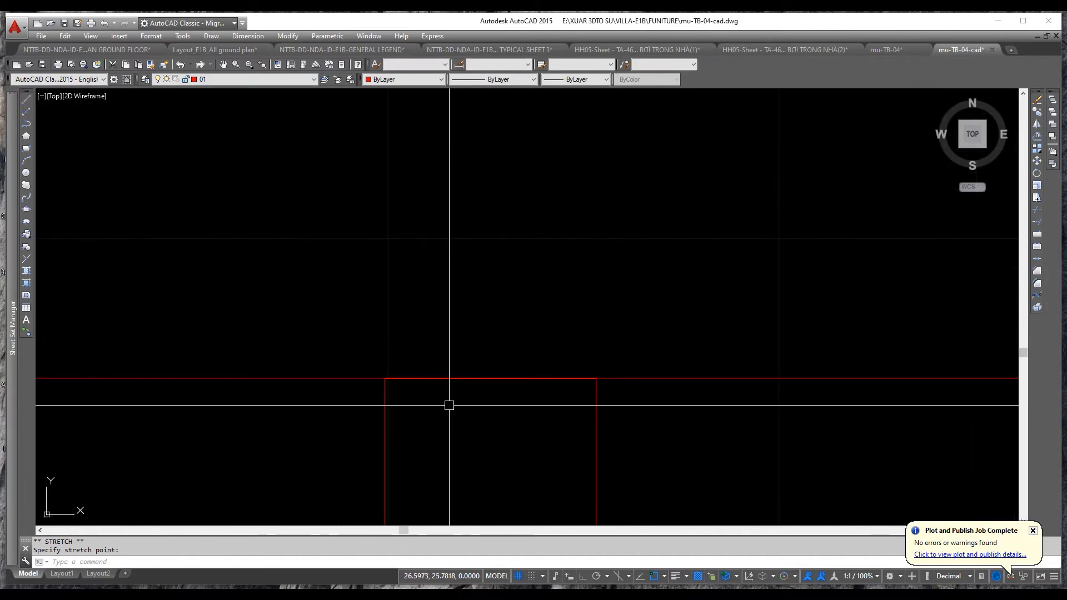
scroll(390, 382, up, 4)
key(Escape)
scroll(414, 350, down, 8)
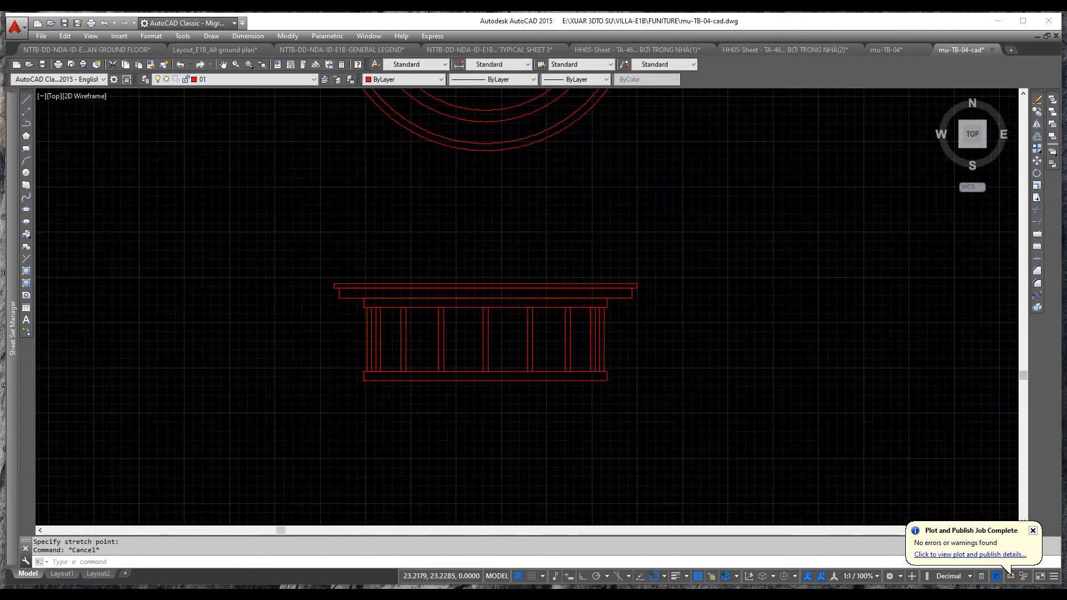
- Stretch the bottom edge of the third leg from the right up to the upper edge of the base rectangle
scroll(411, 357, up, 8)
middle_drag(244, 311, 272, 269)
middle_drag(536, 307, 142, 313)
scroll(142, 312, down, 4)
scroll(686, 313, up, 2)
middle_drag(686, 313, 159, 319)
scroll(195, 321, down, 4)
middle_drag(665, 335, 220, 350)
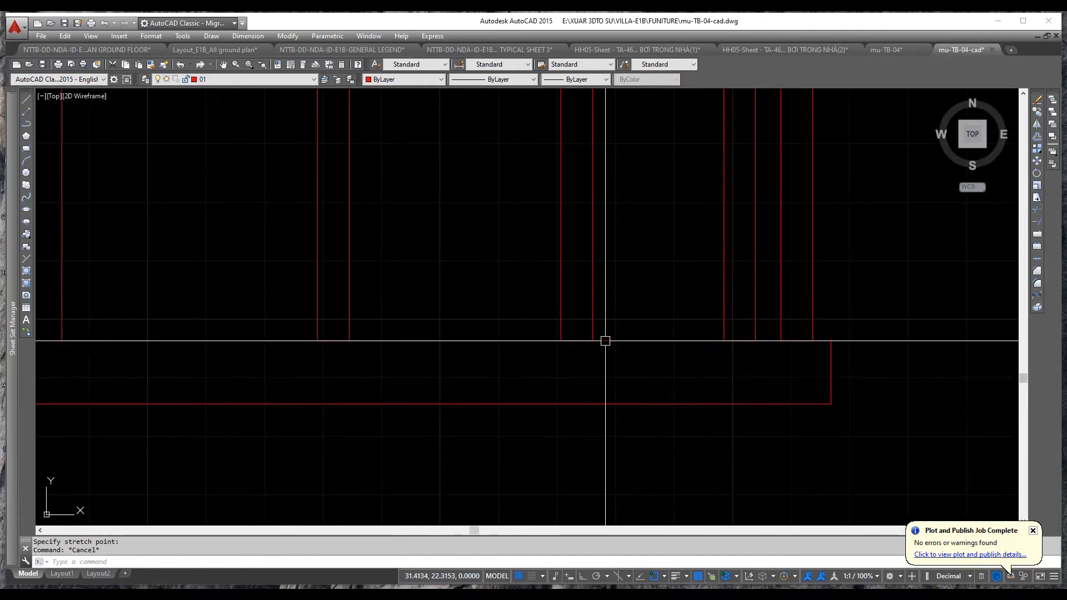
scroll(592, 337, up, 9)
scroll(621, 353, up, 4)
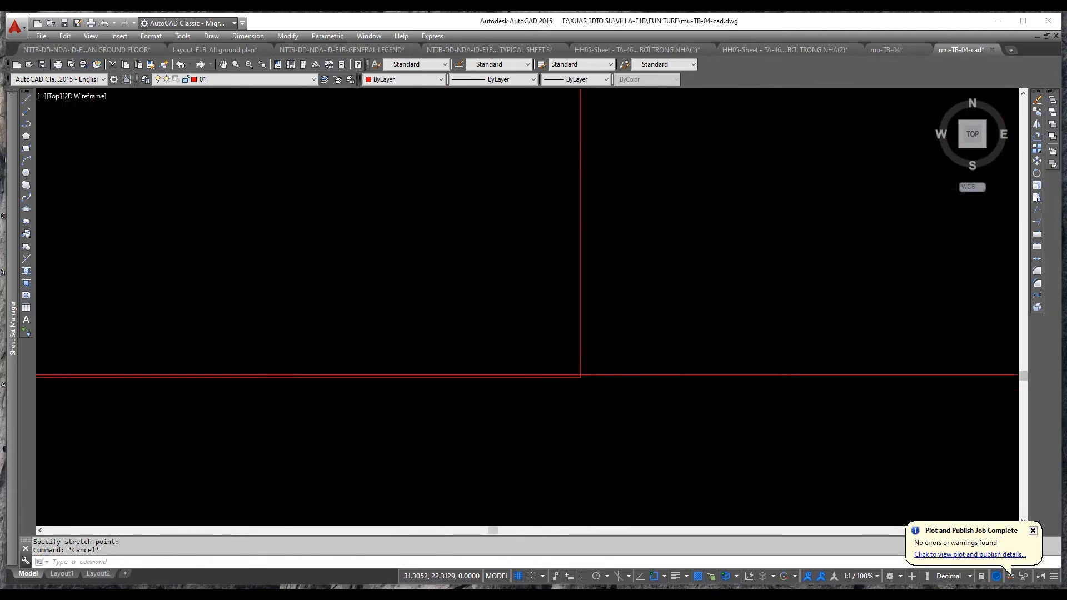
middle_drag(414, 395, 840, 344)
scroll(532, 394, down, 2)
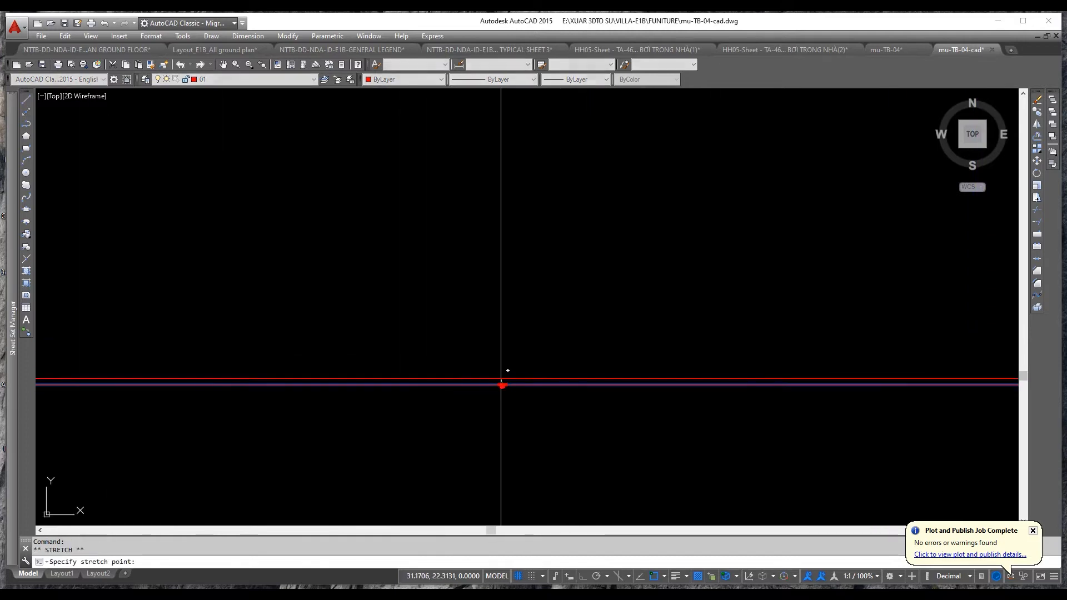
click(501, 378)
scroll(441, 325, down, 10)
key(Escape)
scroll(534, 354, down, 5)
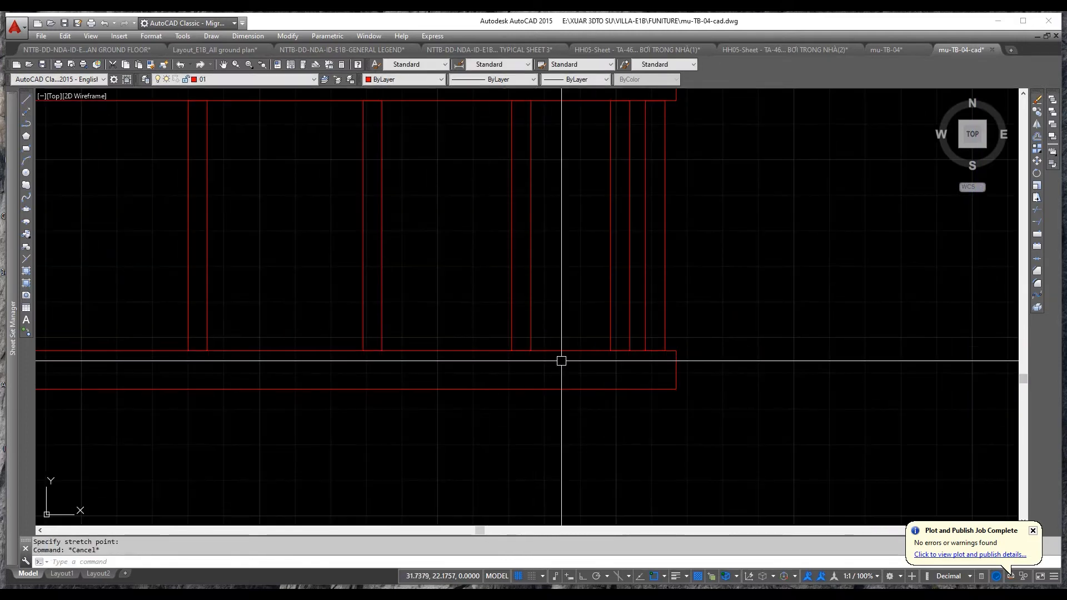
- Inspect how the lower ends of the rightmost legs meet the upper edge of the base rectangle
scroll(645, 316, up, 8)
scroll(654, 310, down, 2)
scroll(612, 324, up, 9)
scroll(612, 324, down, 16)
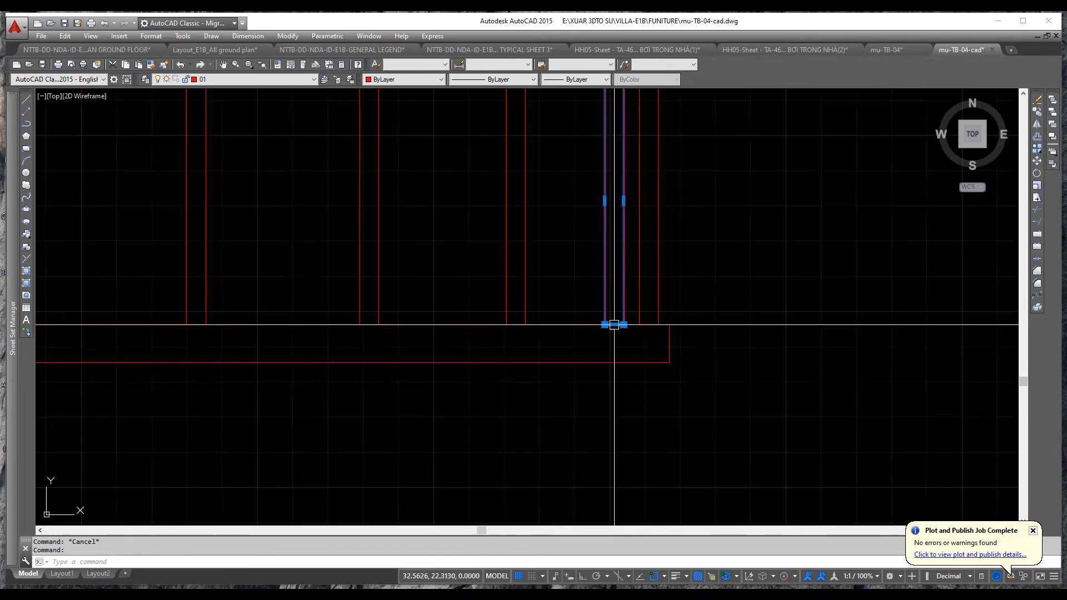
scroll(526, 324, up, 10)
scroll(582, 352, down, 6)
scroll(581, 348, up, 2)
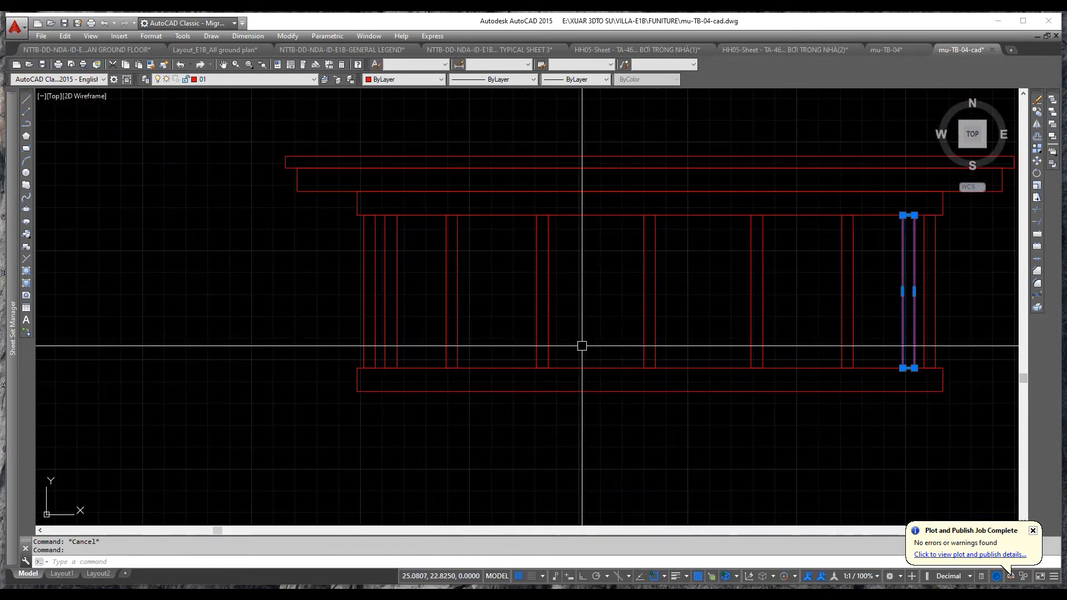
- Stretch the bottom edge of the second leg from the left up to the upper edge of the base rectangle
scroll(422, 374, up, 5)
scroll(288, 379, up, 3)
scroll(202, 392, up, 5)
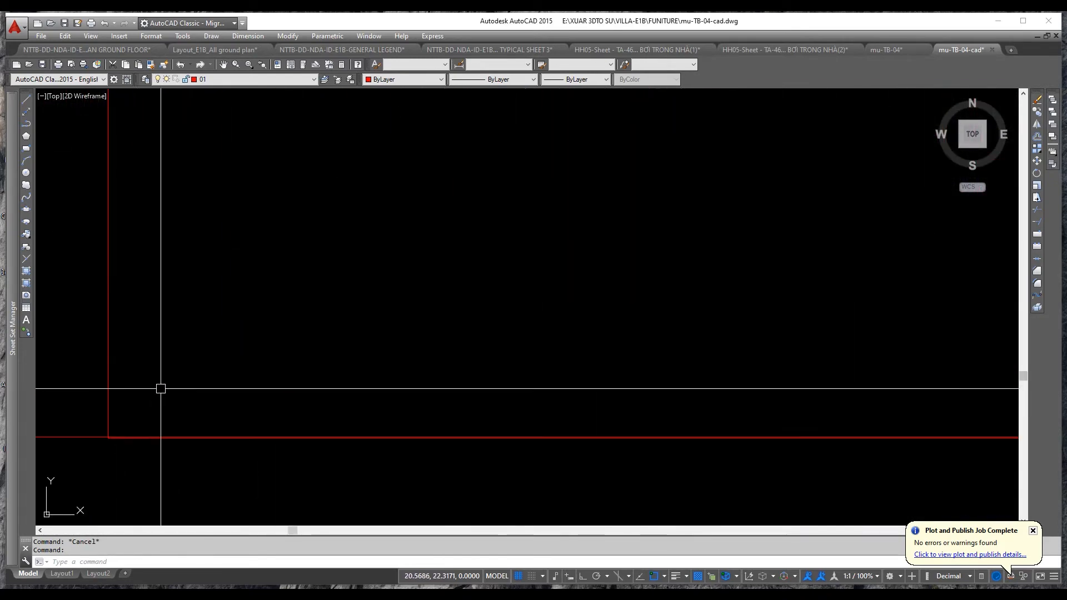
click(106, 387)
scroll(650, 460, down, 2)
scroll(733, 448, up, 6)
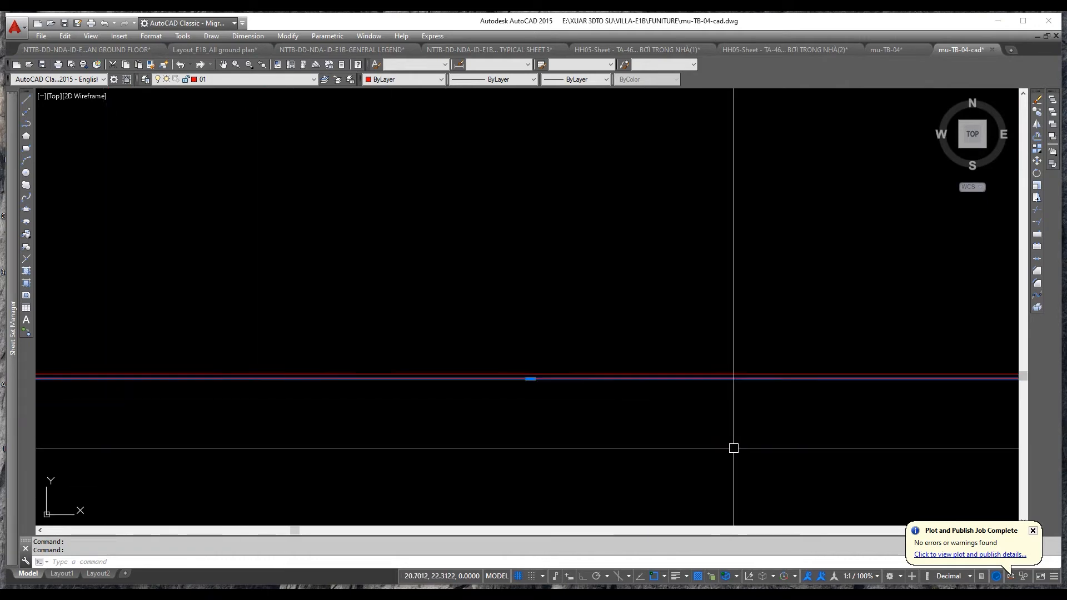
click(530, 377)
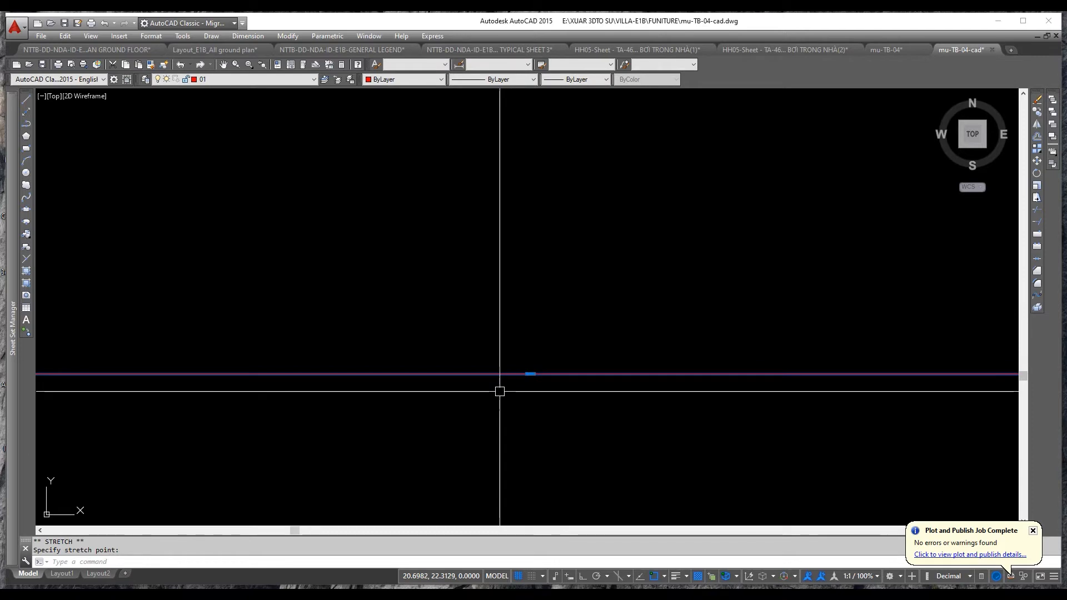
scroll(496, 383, down, 2)
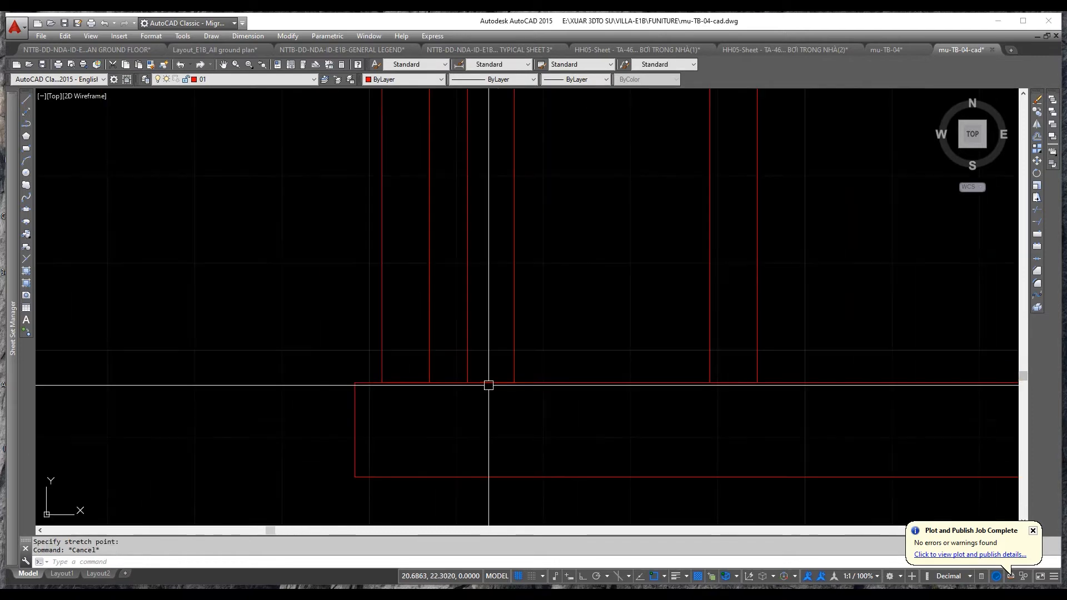
scroll(387, 384, up, 6)
key(Escape)
- Inspect how the lower ends of the left and middle legs meet the upper edge of the base rectangle
scroll(379, 377, down, 6)
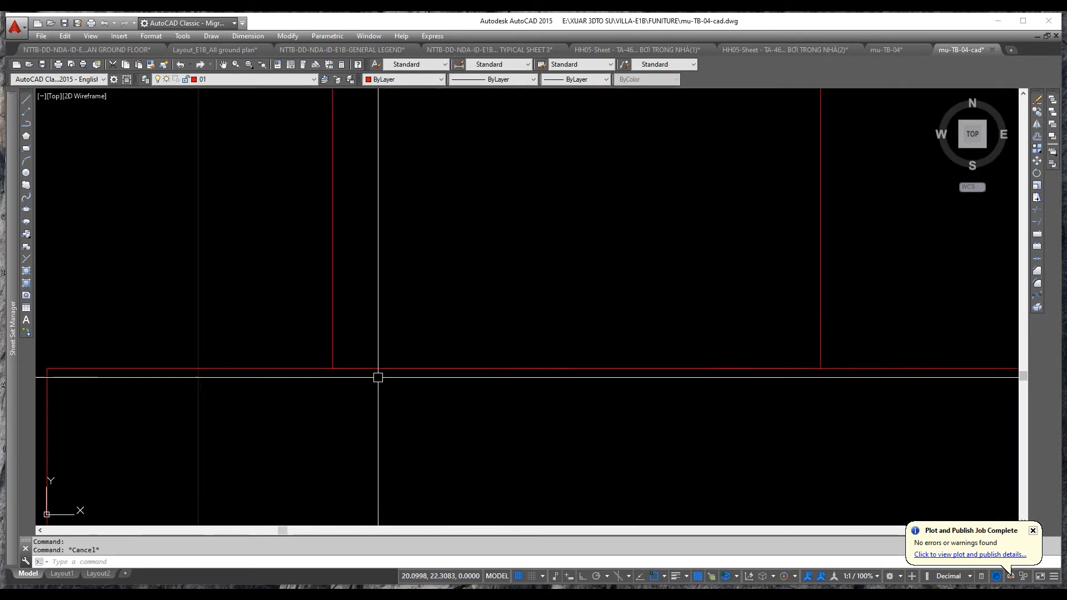
click(698, 342)
middle_drag(716, 372, 498, 388)
scroll(505, 391, up, 6)
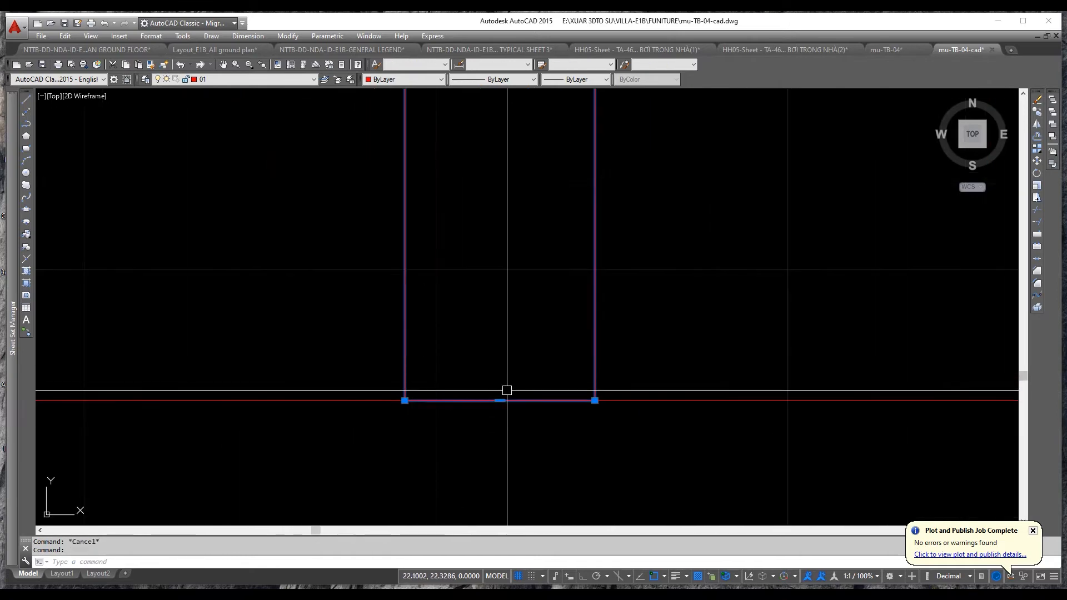
key(Escape)
scroll(488, 392, down, 10)
scroll(596, 411, up, 3)
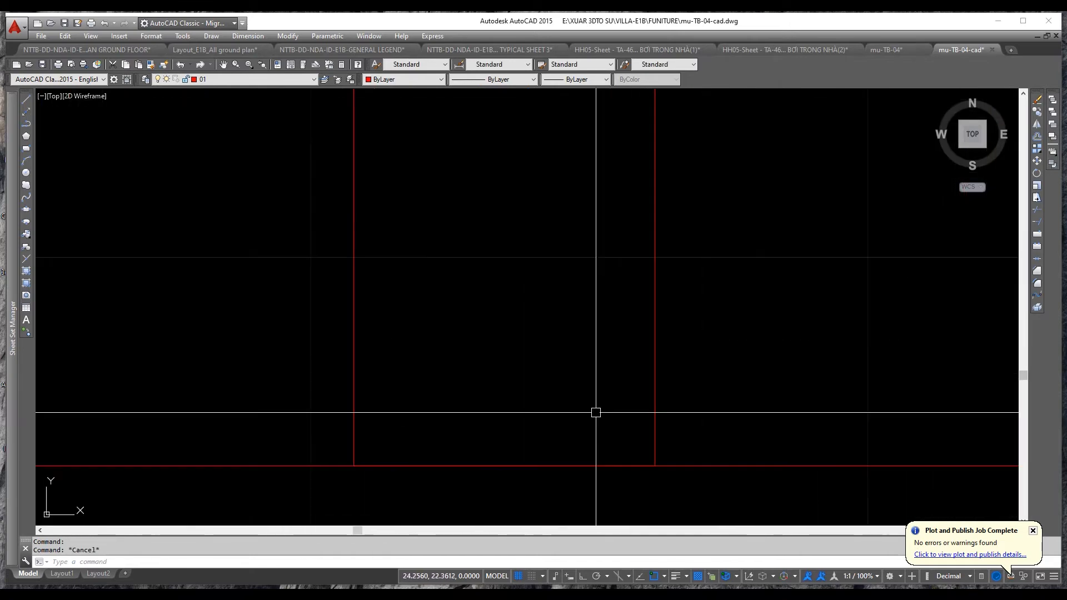
scroll(400, 383, down, 4)
mouse_move(776, 367)
middle_down()
mouse_move(390, 386)
mouse_move(500, 461)
middle_up()
scroll(390, 386, down, 5)
scroll(500, 461, down, 2)
- Erase the leftover object inside the table plan between the central ring and the leg ring
key(Escape)
click(558, 229)
click(537, 261)
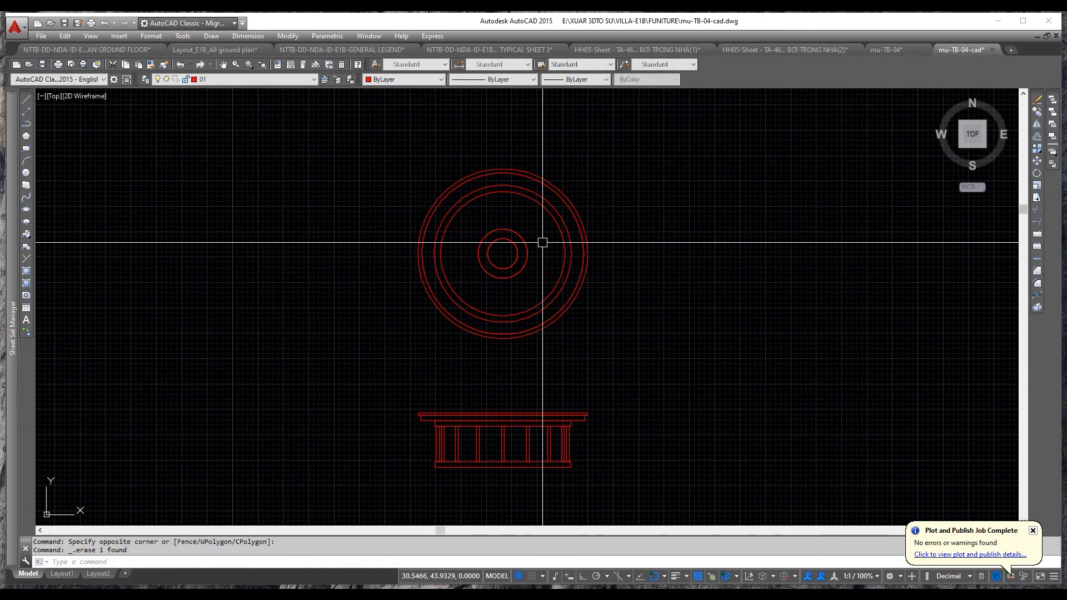
scroll(541, 246, down, 3)
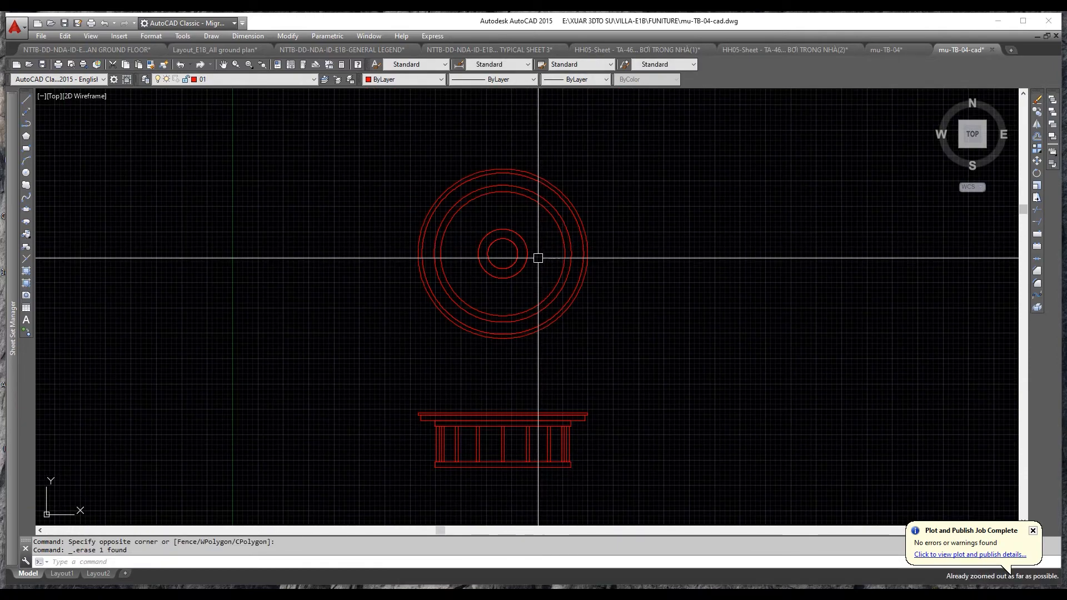
- Copy all the circles of the table plan to the clipboard, using their common centre as the base point
click(438, 200)
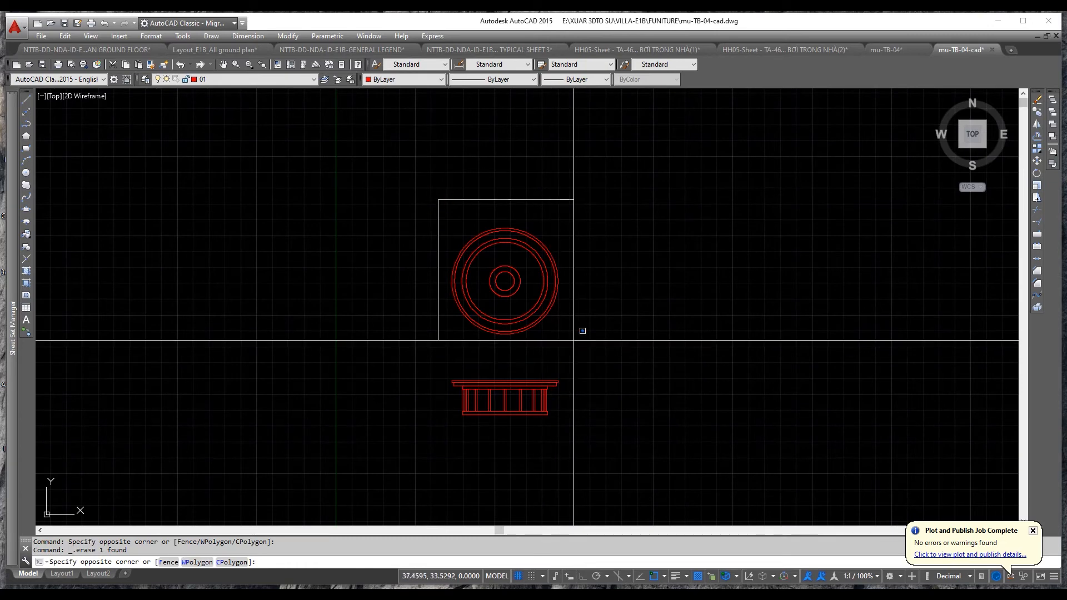
click(572, 344)
key(Escape)
key(ctrl+shift+c)
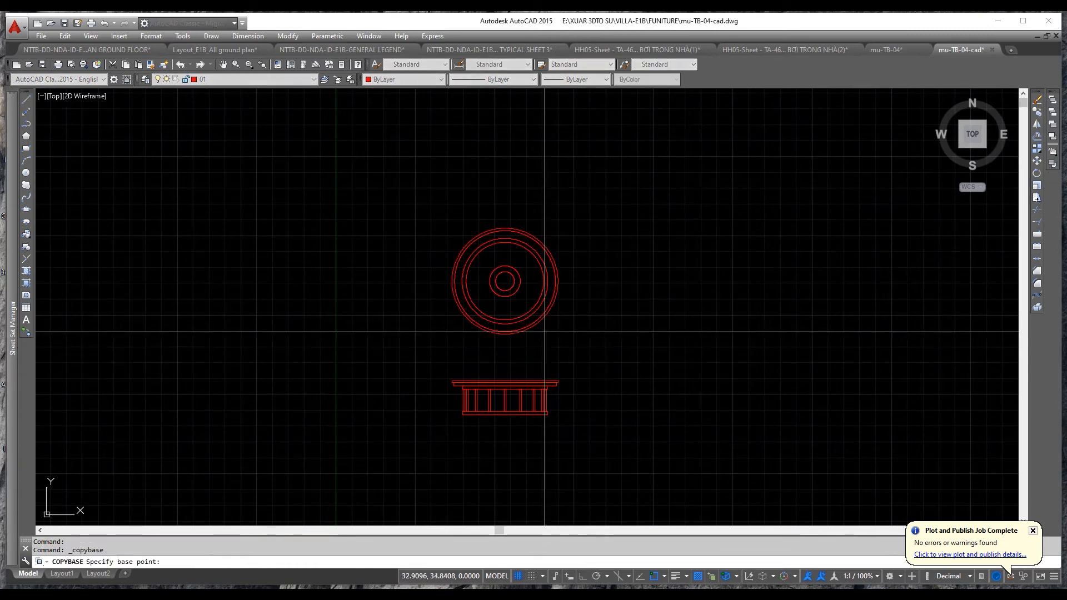
click(506, 283)
click(443, 201)
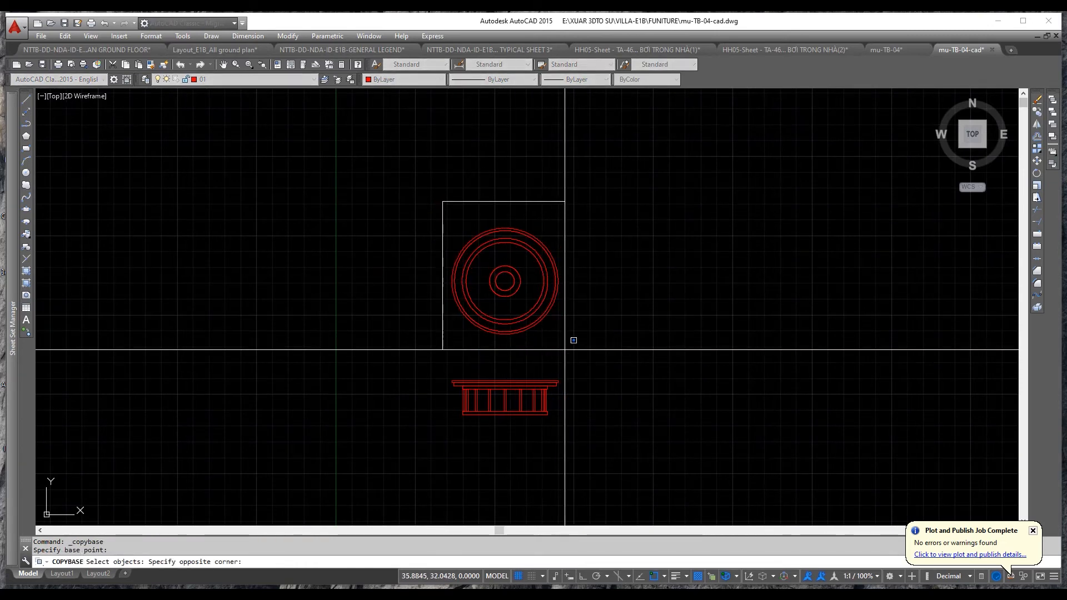
click(566, 352)
key(Return)
- Paste the copied plan circles as a block in the empty area to the right of the original plan
key(ctrl+shift+v)
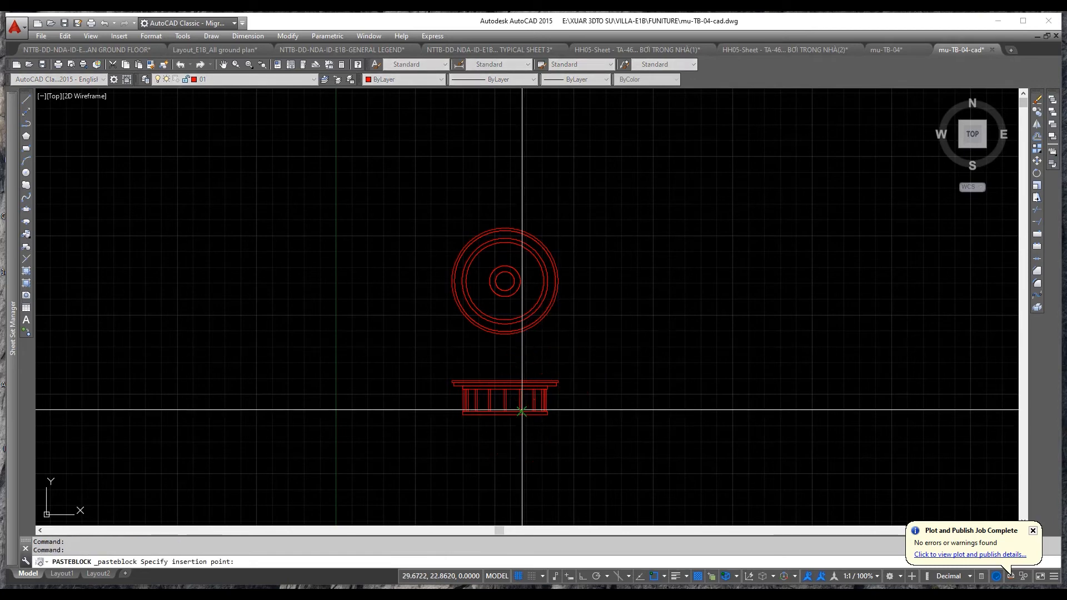
key(Escape)
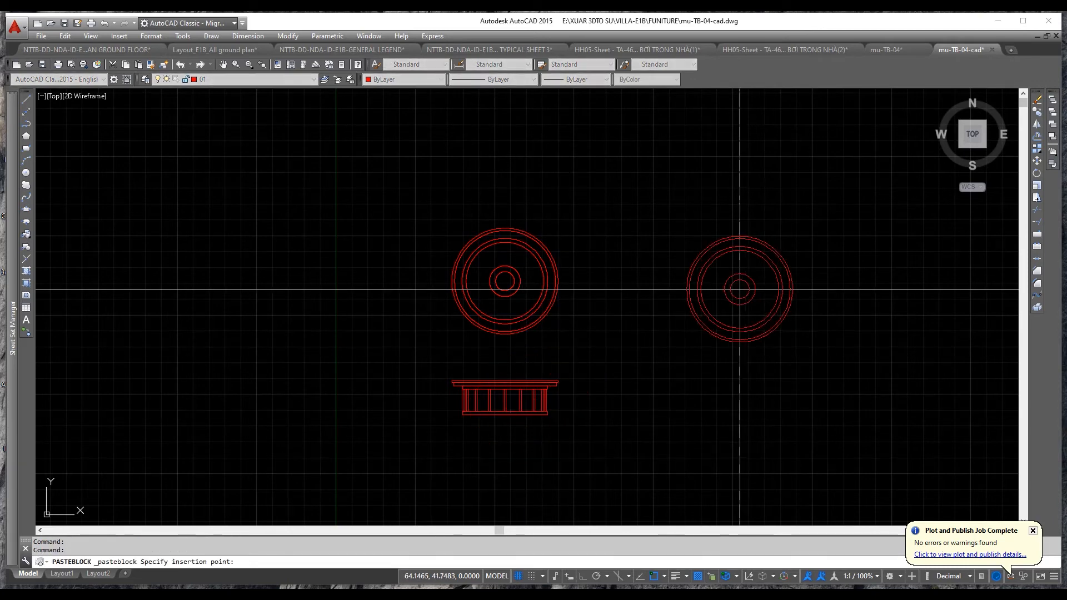
click(760, 260)
key(Escape)
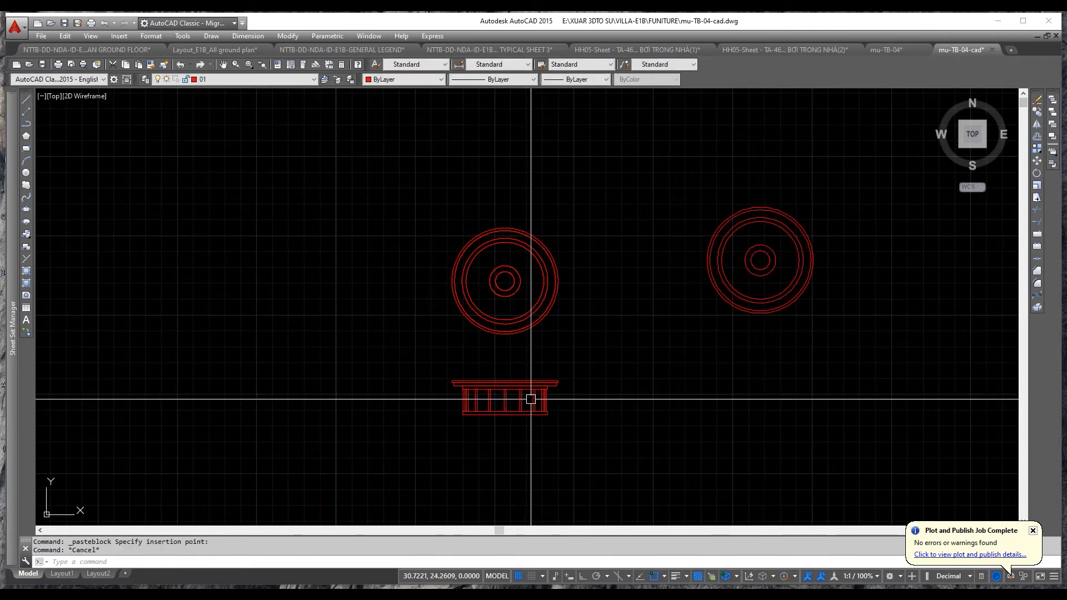
- Copy the whole table elevation to the clipboard, using the midpoint of its lower edge as the base point
click(442, 369)
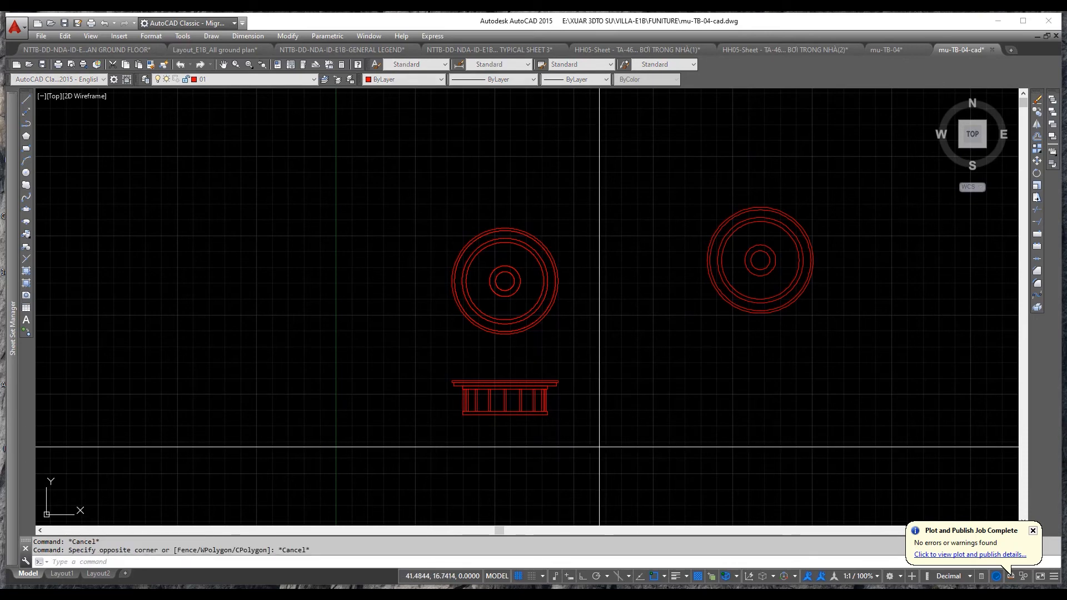
key(ctrl+shift+c)
click(432, 367)
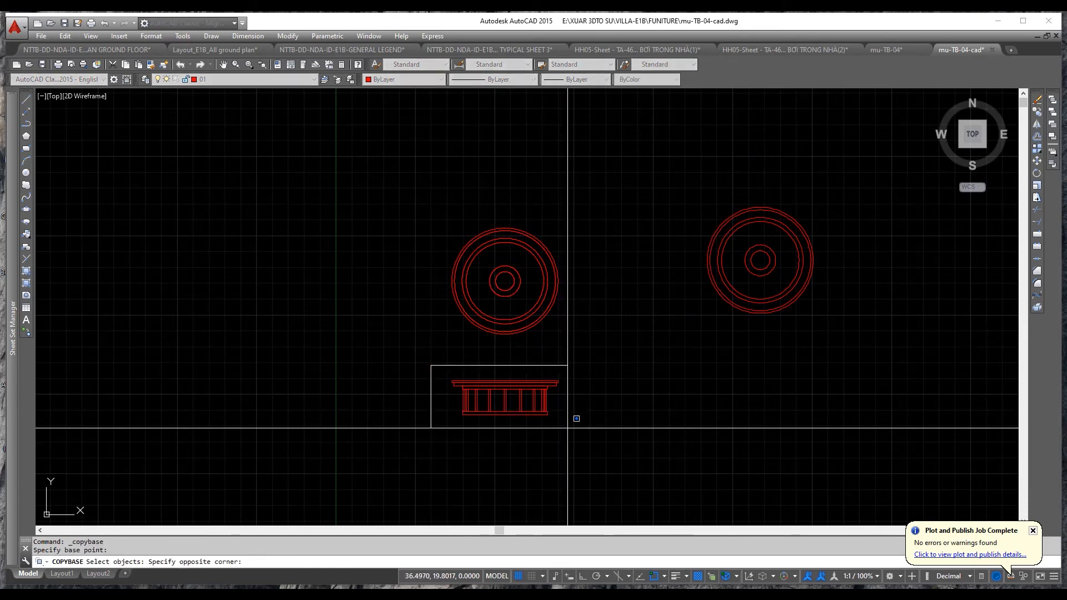
click(565, 431)
key(Return)
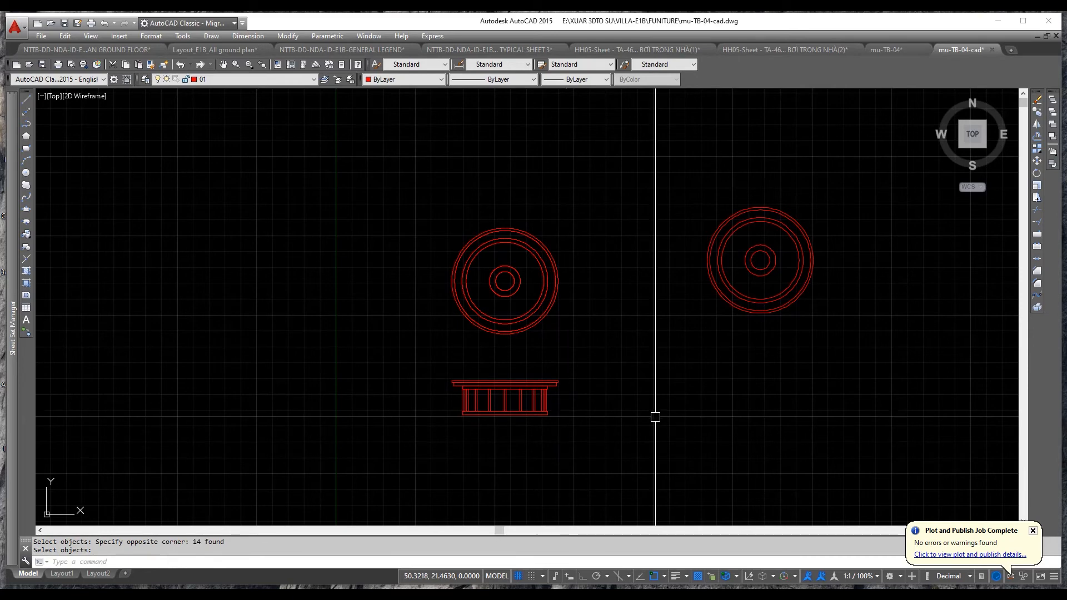
- Paste the copied elevation as a block below the pasted plan circles
key(ctrl+shift+v)
click(773, 382)
key(Escape)
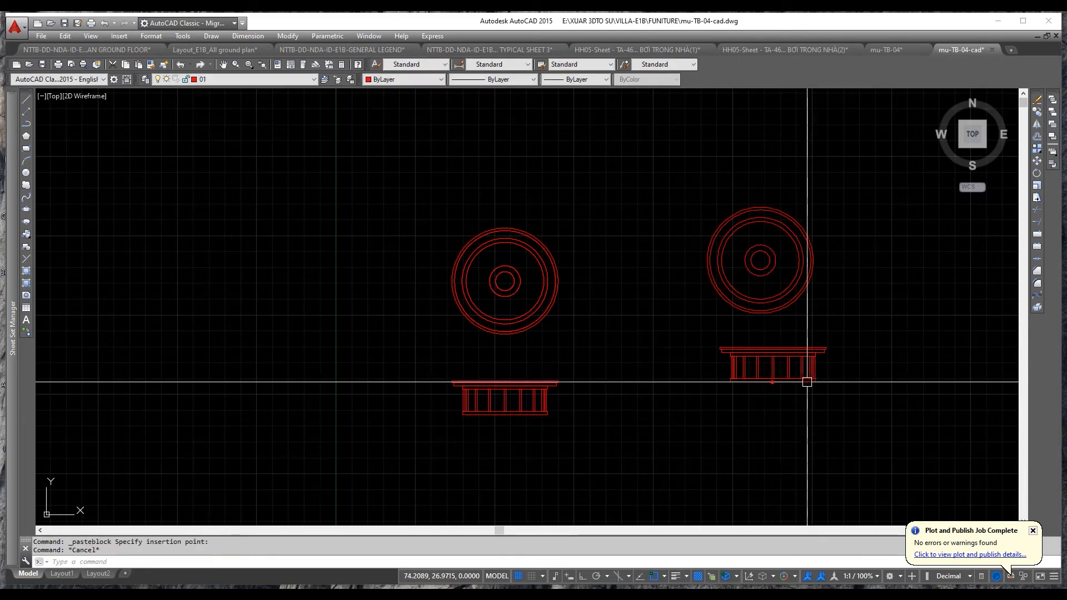
- Draw a vertical construction line through the centre of the pasted plan block
middle_drag(795, 384, 539, 393)
text(XL)
key(space)
text(v)
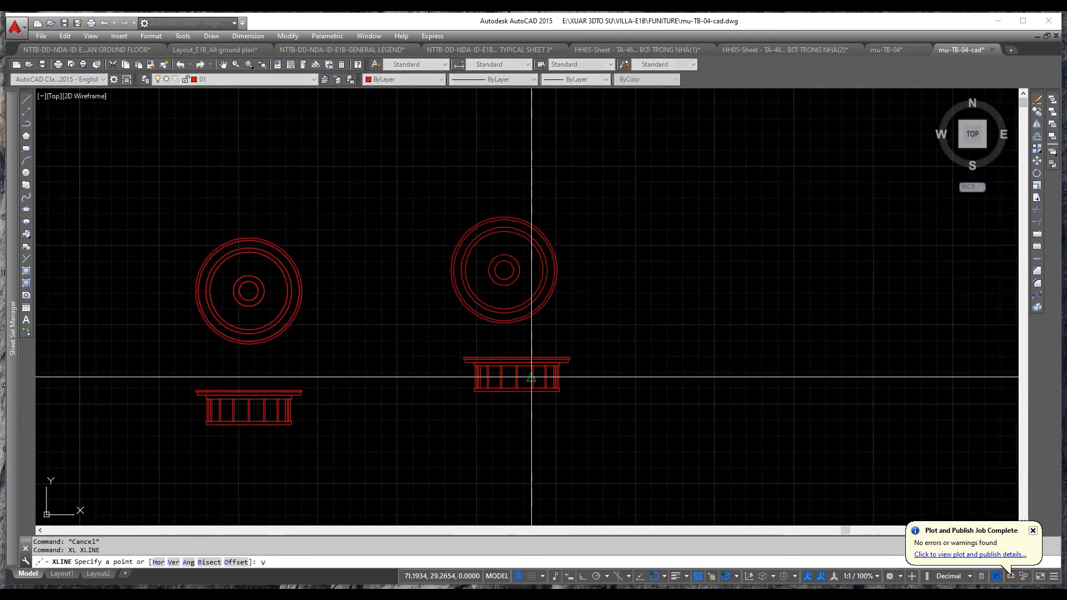
key(space)
click(504, 270)
key(Escape)
- Move the elevation block so the midpoint of its lower edge sits on the vertical construction line
click(444, 350)
click(607, 411)
scroll(522, 416, up, 2)
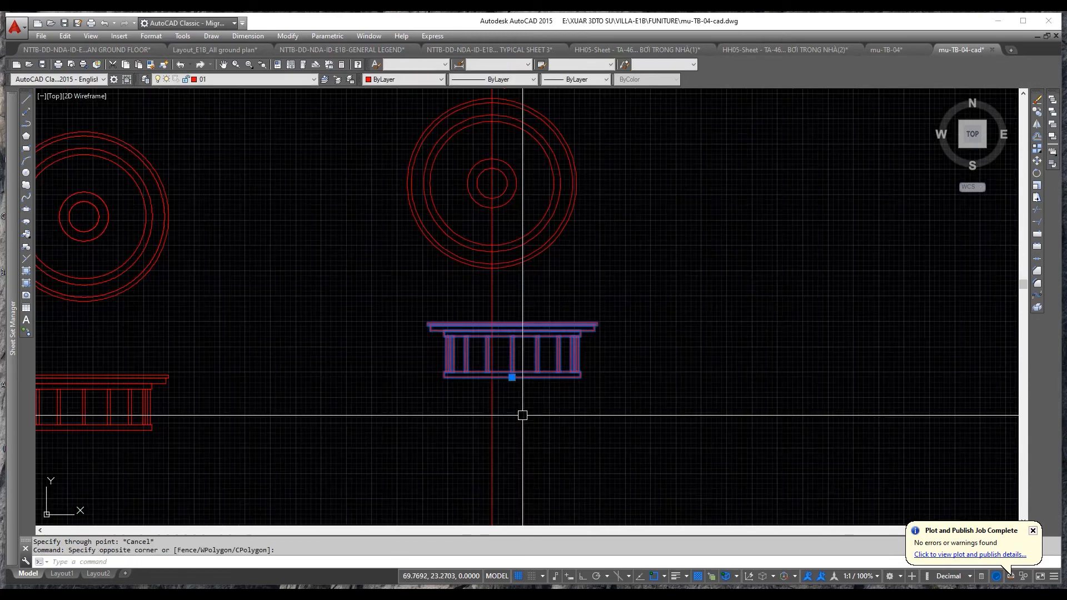
text(M)
key(space)
click(513, 379)
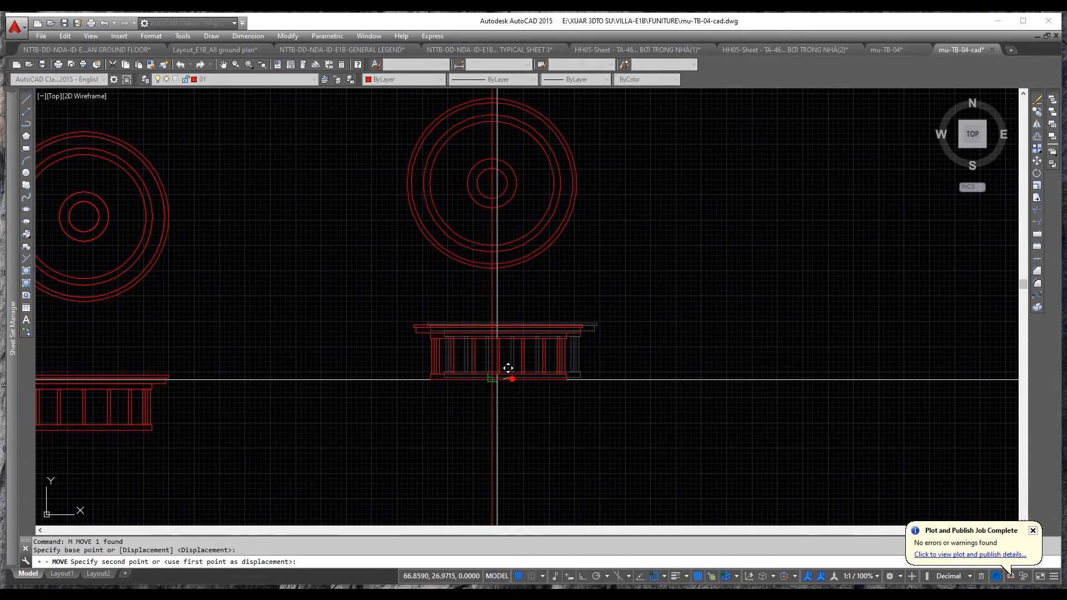
click(492, 376)
- Draw a vertical reference polyline 250 long in the empty area to the right of the blocks, with ortho on
scroll(524, 389, down, 2)
middle_drag(553, 382, 446, 381)
key(Escape)
text(z)
key(space)
text(a)
key(space)
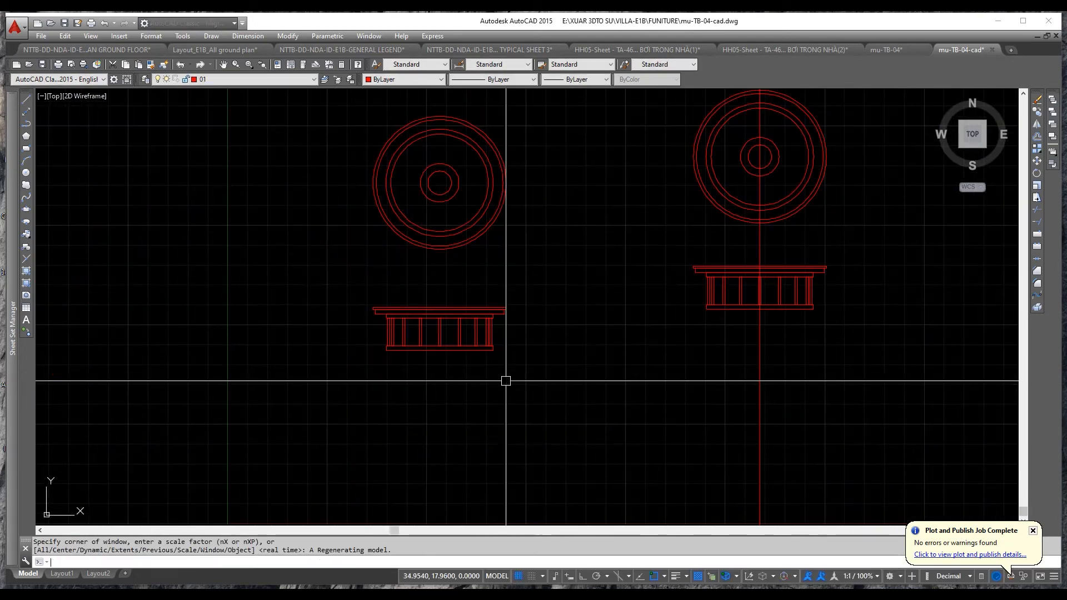
scroll(505, 381, down, 4)
middle_drag(592, 367, 400, 391)
scroll(490, 382, down, 3)
middle_drag(493, 380, 449, 388)
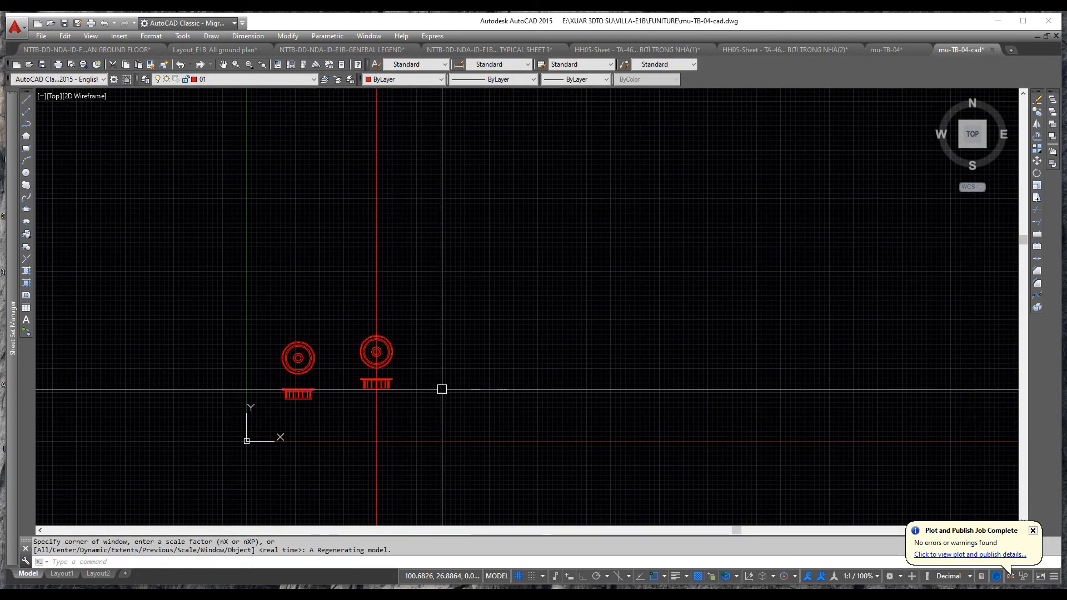
text(pl)
key(space)
click(546, 394)
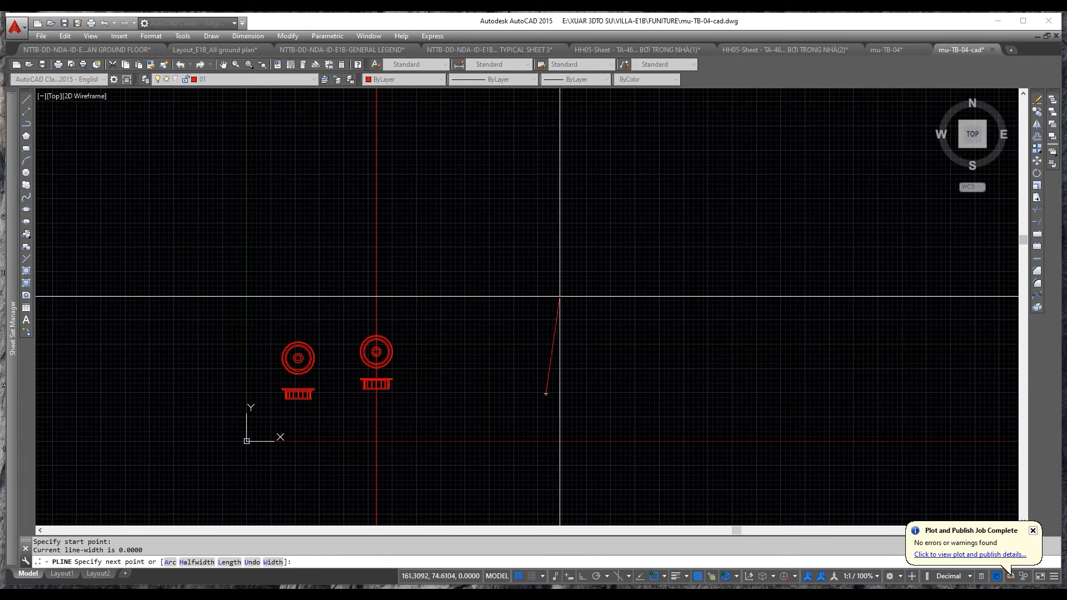
click(581, 577)
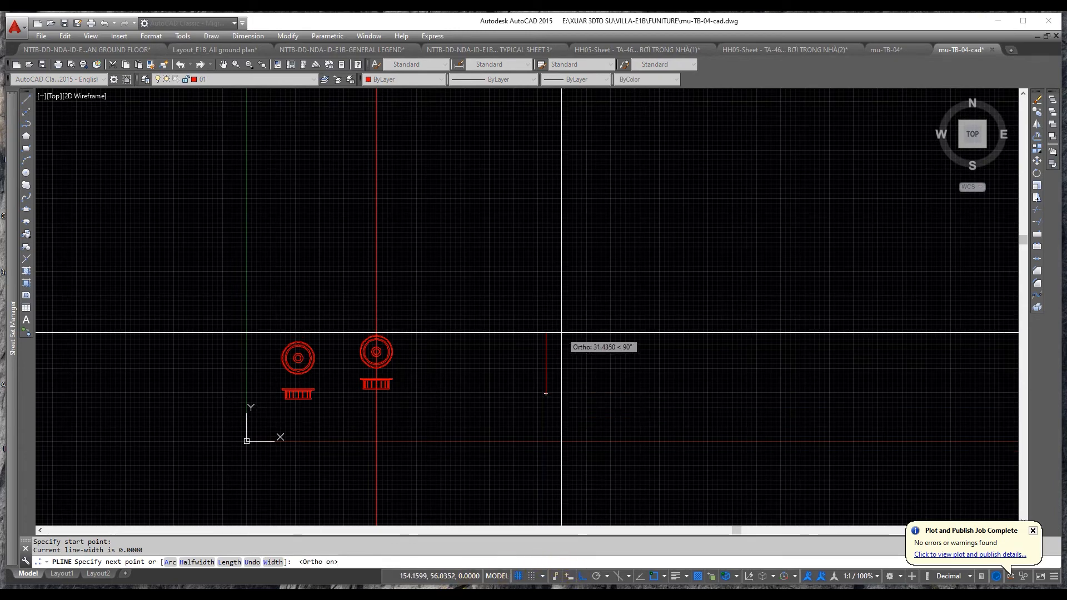
scroll(562, 339, down, 2)
key(Escape)
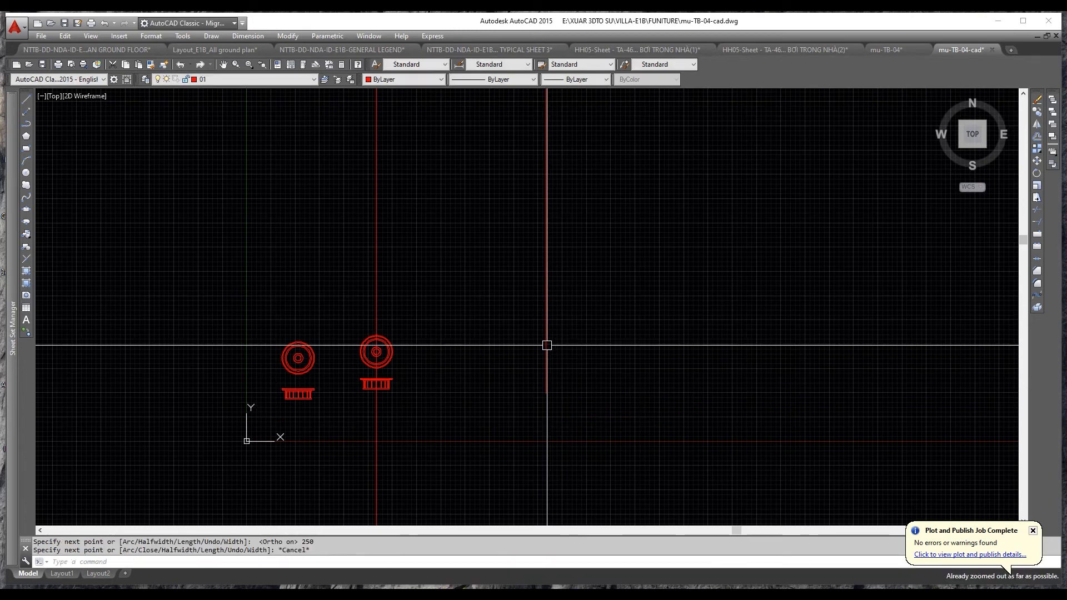
- Align and scale both blocks so the elevation's lower and upper midpoints match the ends of the 250 reference polyline
text(z)
key(space)
text(a)
key(space)
scroll(547, 346, down, 4)
scroll(547, 394, up, 4)
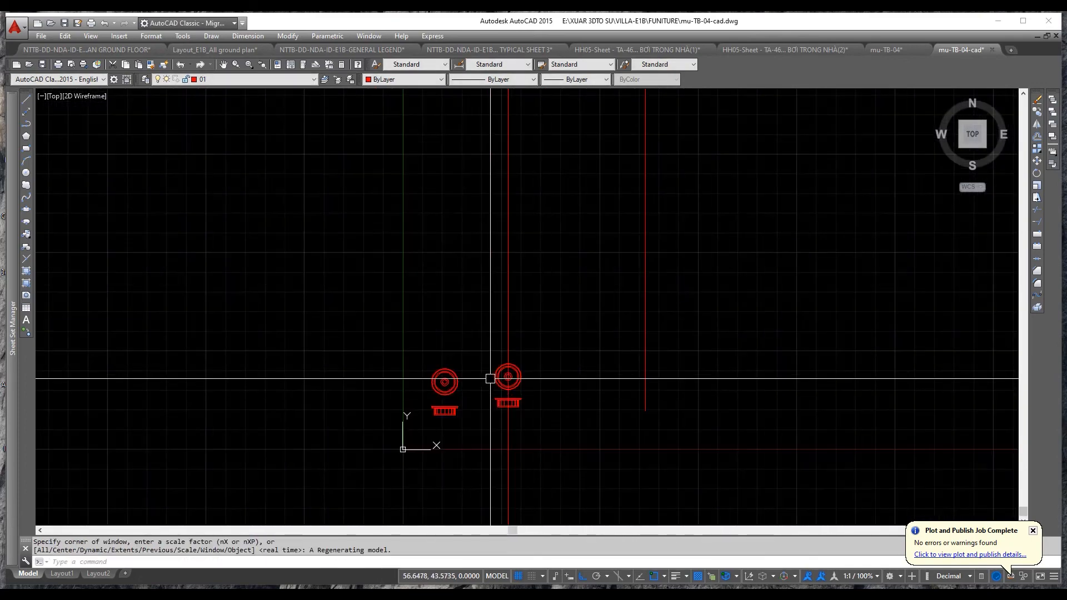
click(481, 352)
click(543, 419)
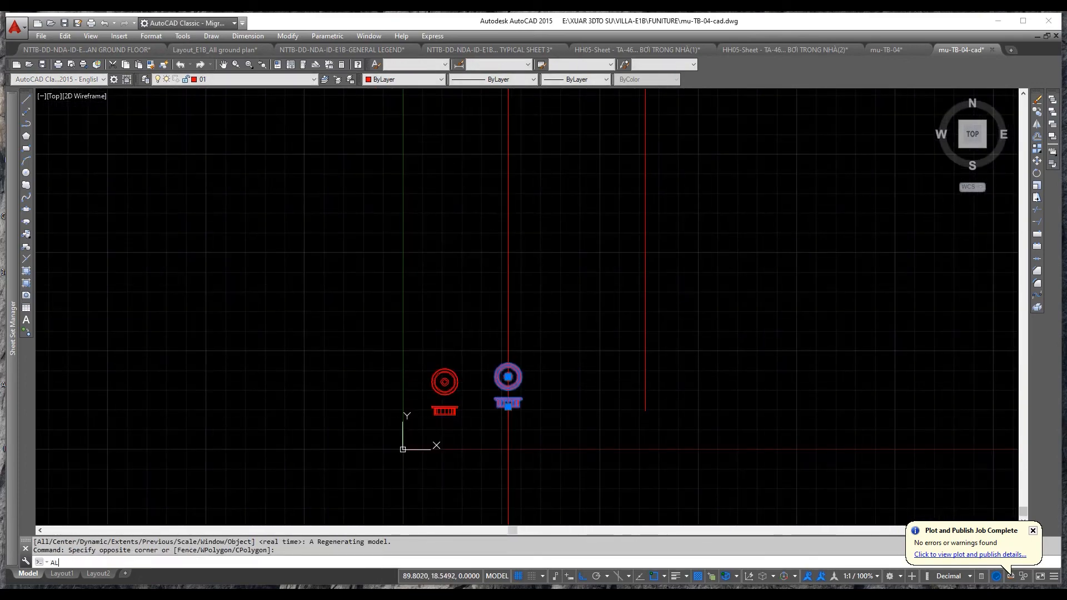
text(AL)
key(space)
scroll(451, 426, up, 8)
scroll(388, 328, down, 7)
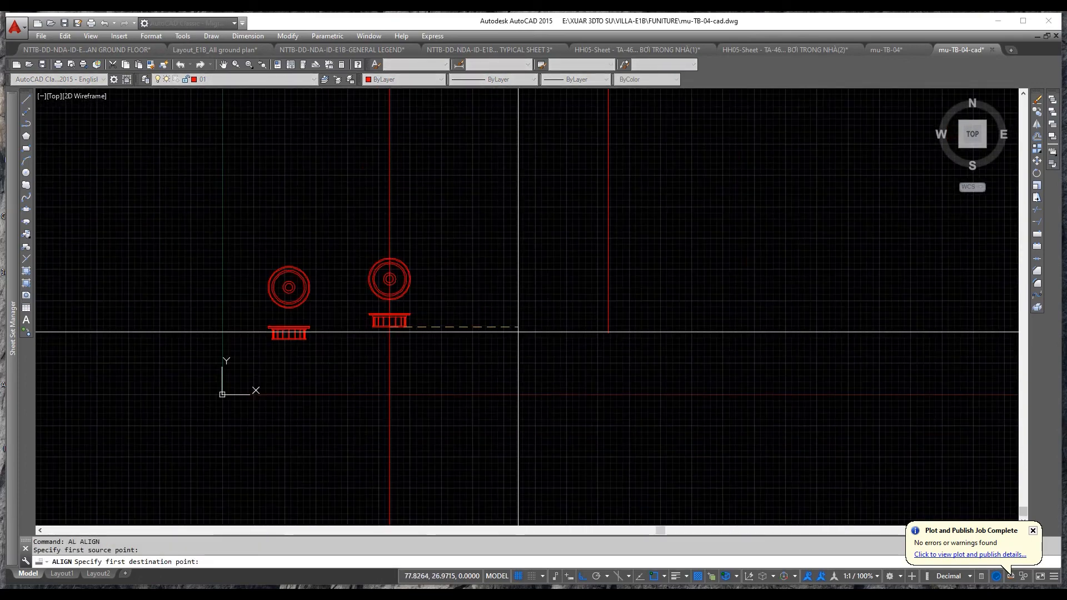
click(609, 333)
scroll(404, 318, up, 8)
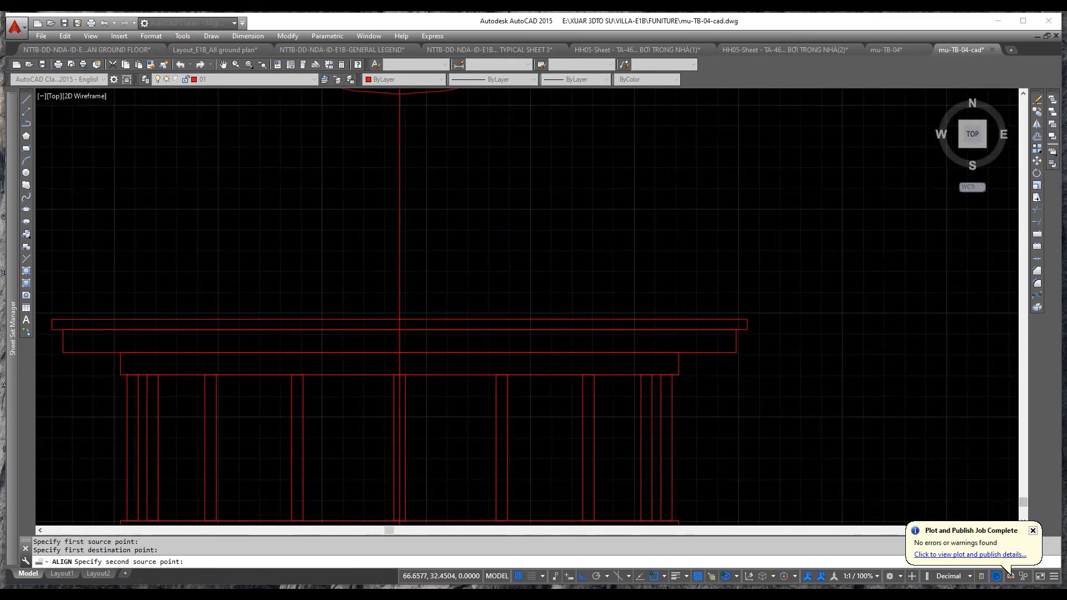
click(402, 322)
scroll(403, 322, down, 10)
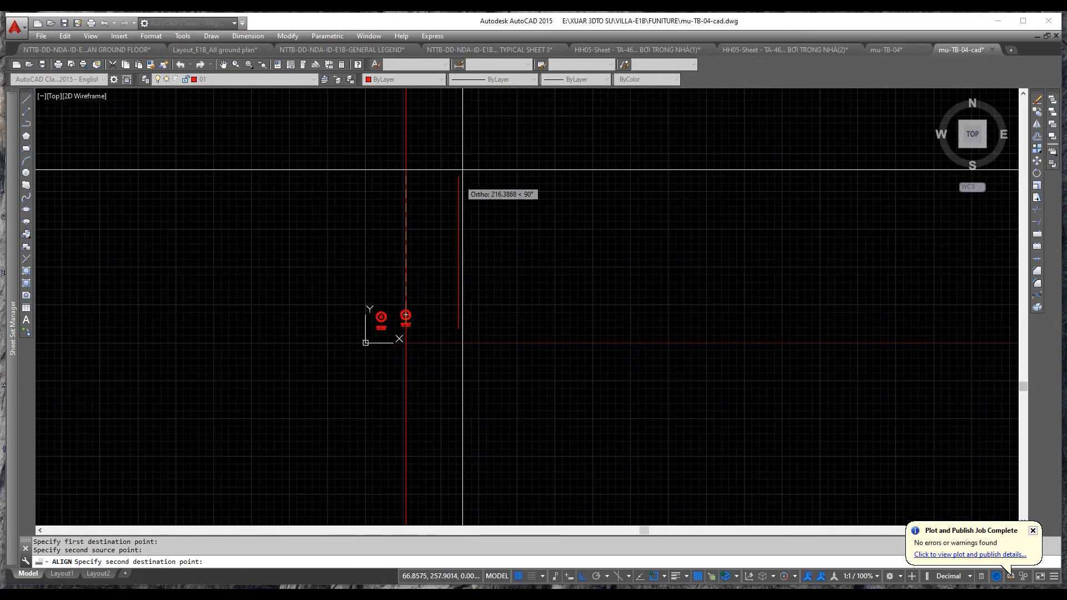
scroll(458, 177, down, 5)
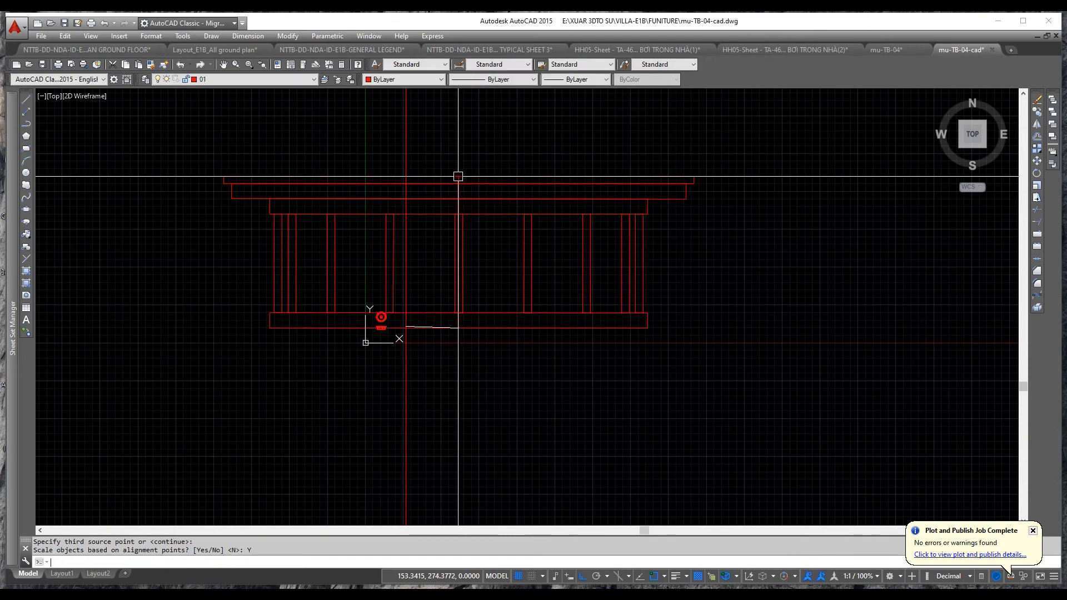
scroll(507, 329, down, 2)
key(Return)
key(Escape)
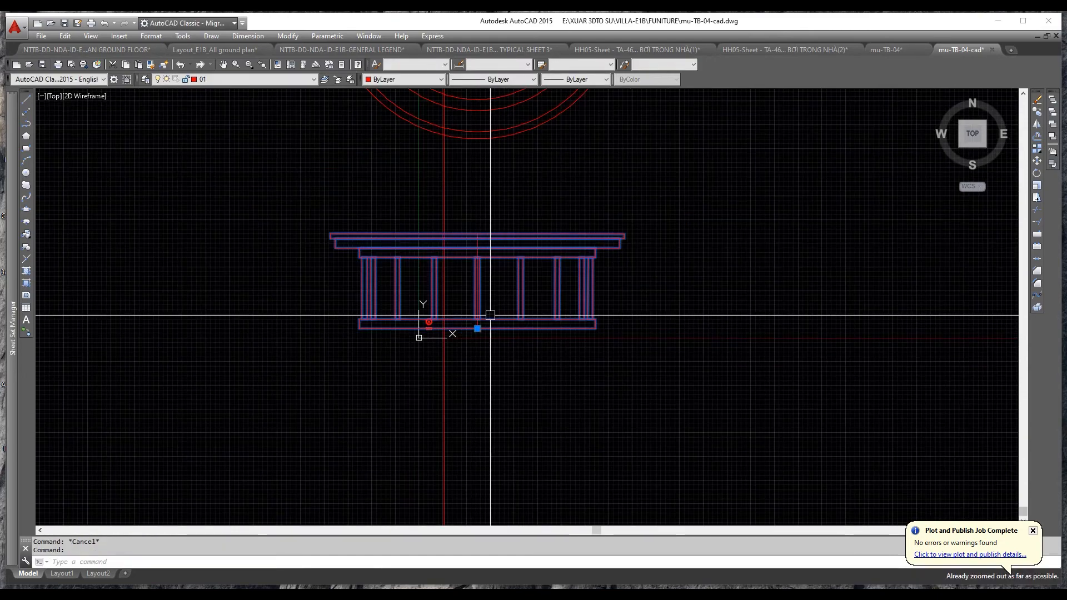
- Move the enlarged elevation block horizontally to the right, clear of the reference polyline and construction line
middle_drag(460, 326, 441, 391)
key(Escape)
click(495, 319)
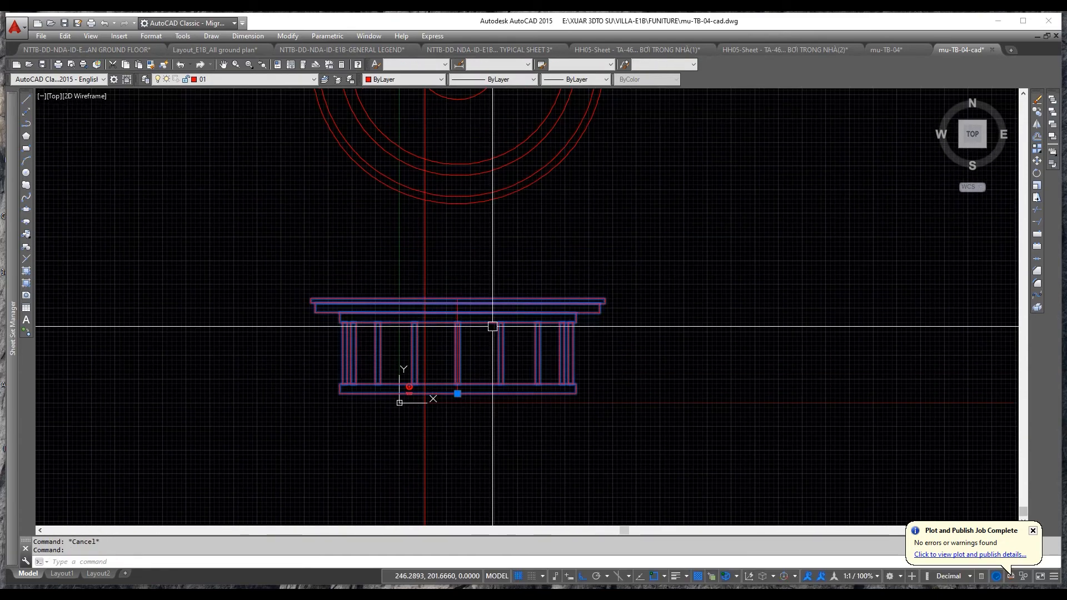
text(m)
key(space)
click(494, 326)
click(832, 325)
- Move the enlarged plan block horizontally to the right so it sits above the elevation block
middle_drag(778, 328, 480, 380)
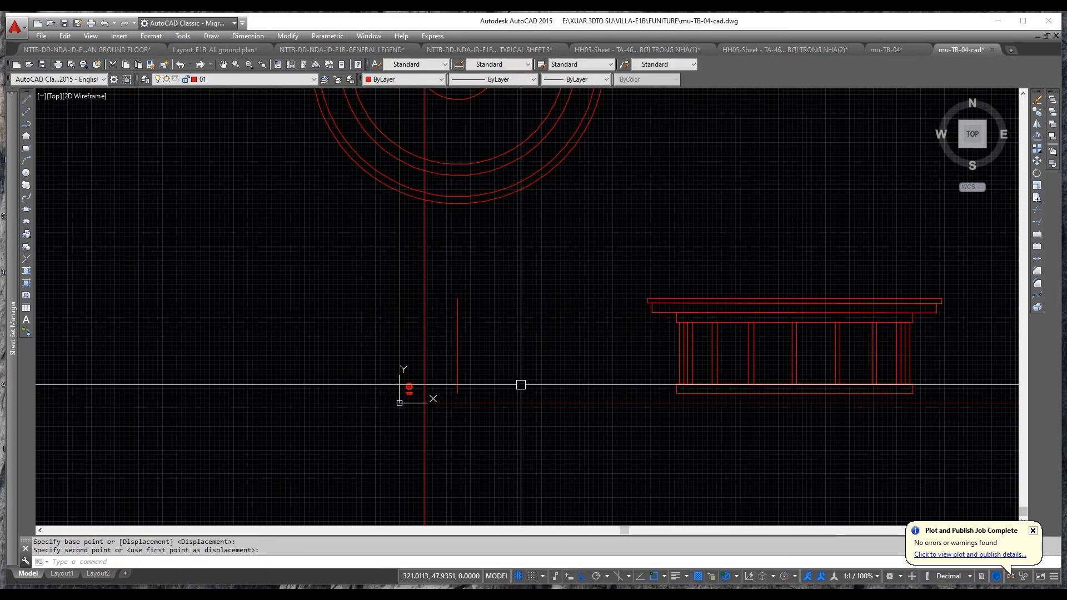
text(z)
key(space)
text(a)
key(Return)
click(494, 361)
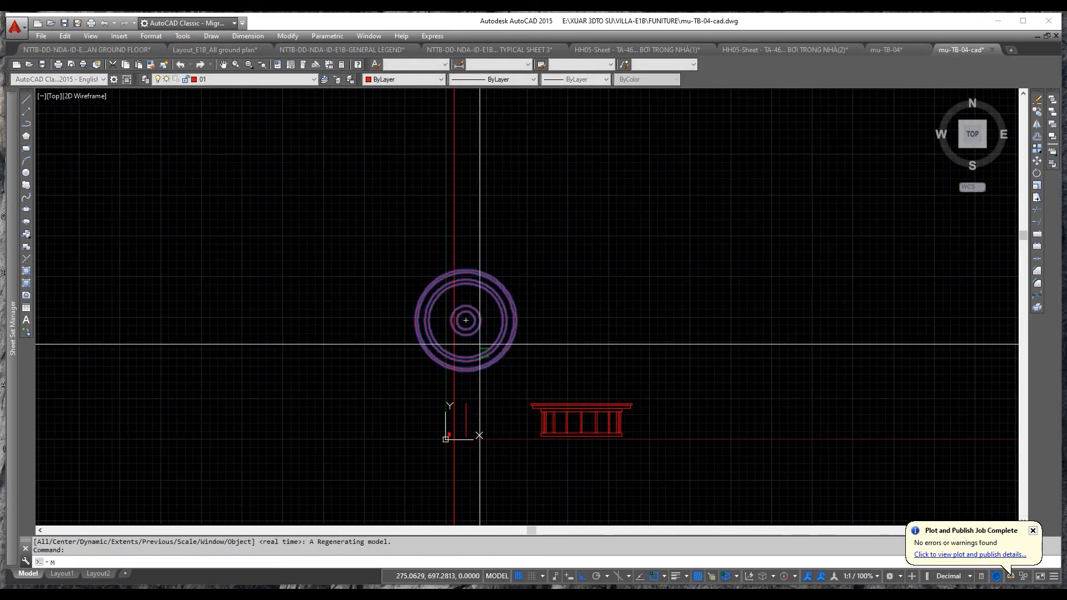
text(m)
key(space)
click(484, 361)
click(599, 349)
key(Escape)
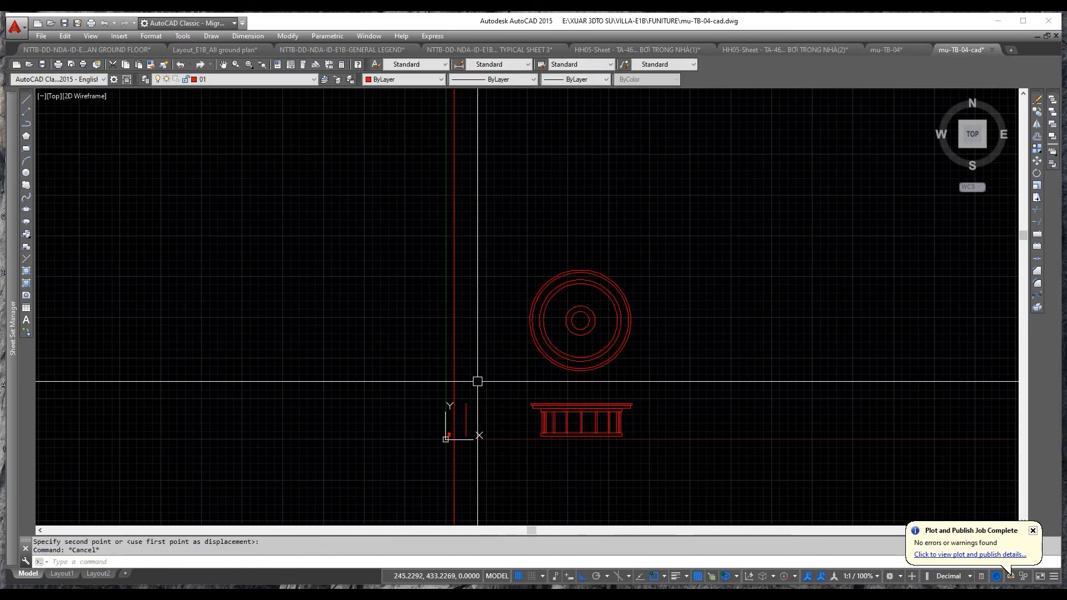
- Erase the vertical construction line and the 250 reference polyline
click(477, 381)
click(441, 357)
key(Delete)
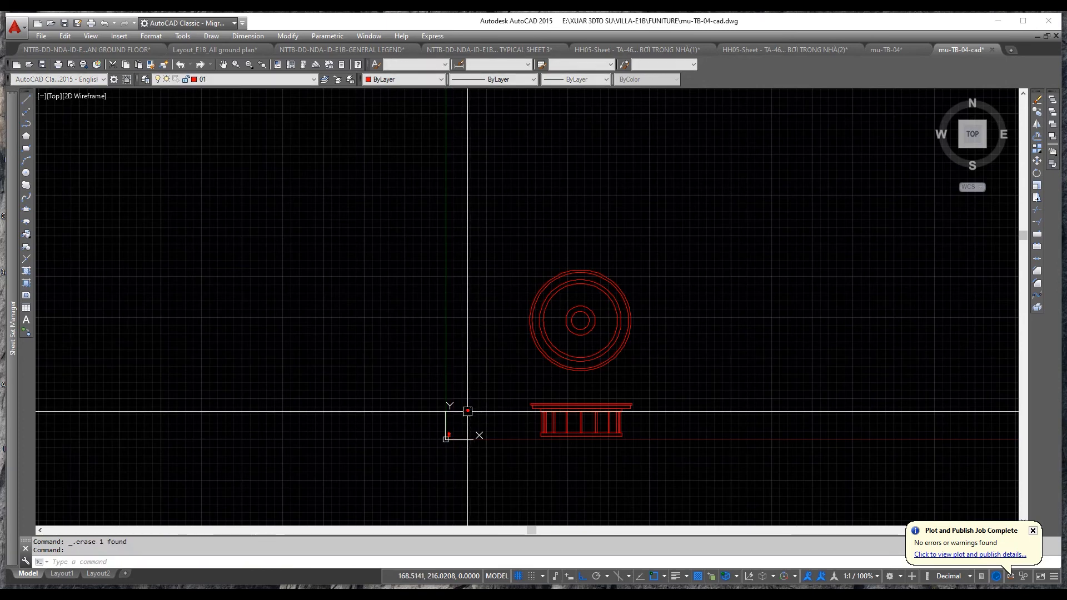
- Turn on all layers and erase the small original plan and elevation near the origin
scroll(455, 446, up, 2)
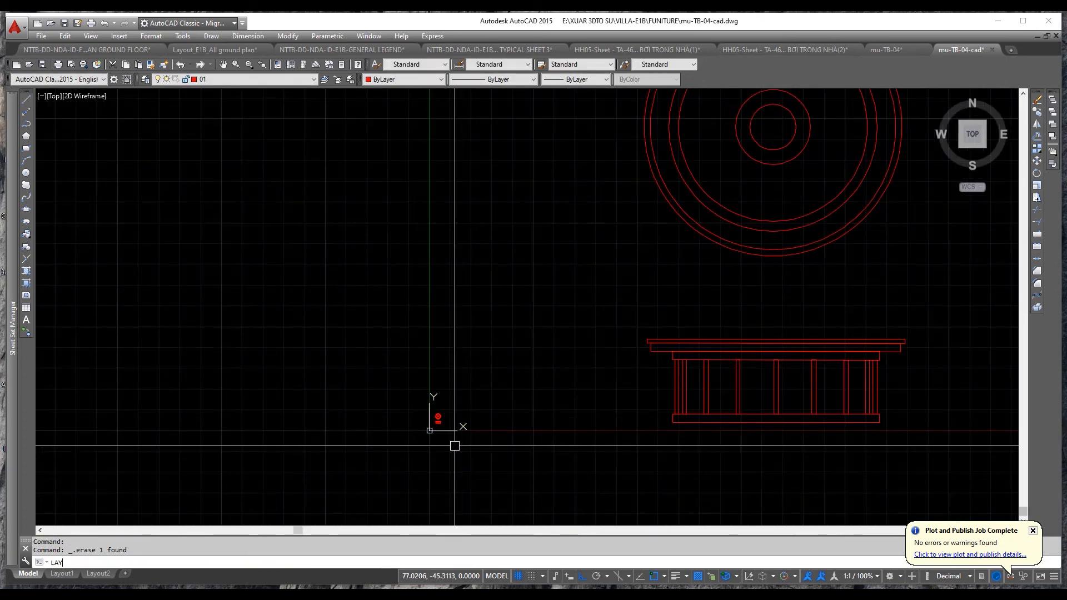
click(396, 383)
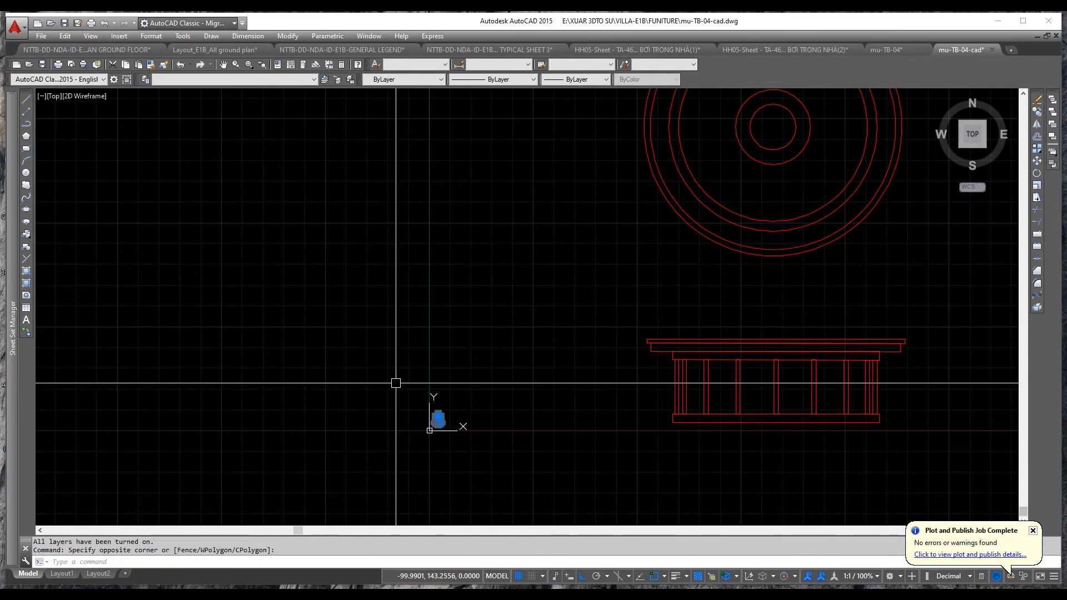
key(Return)
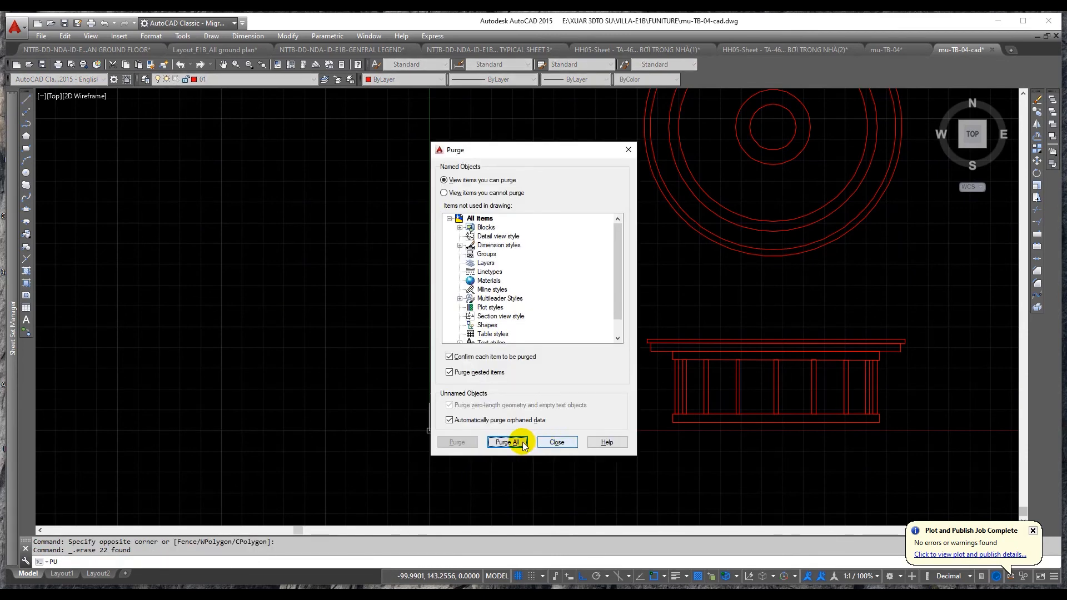
- Purge all unused items from the drawing and save it
click(507, 441)
click(502, 293)
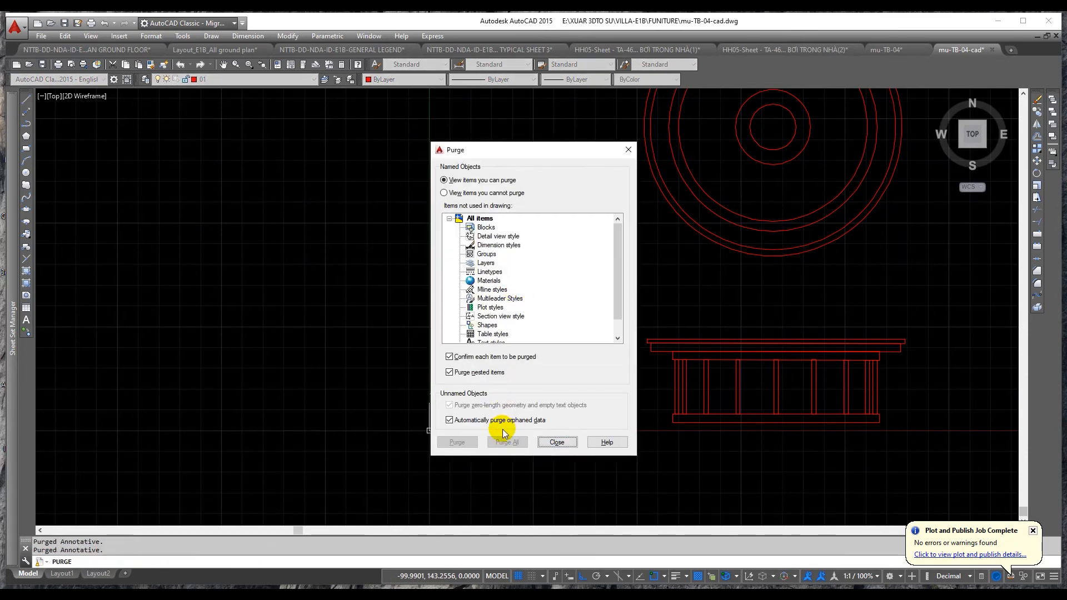
click(550, 442)
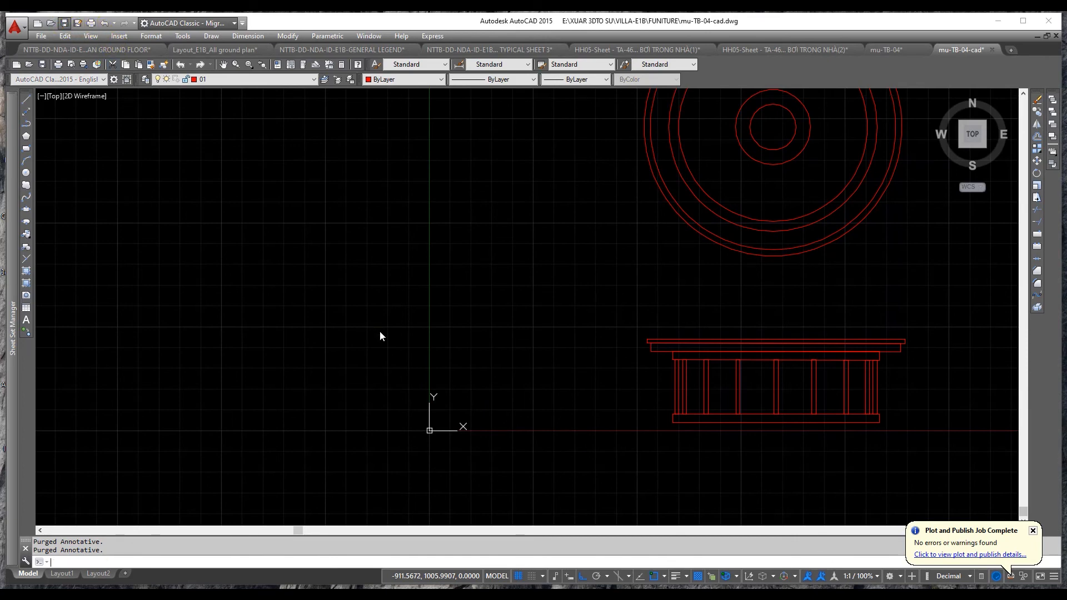
key(ctrl+s)
- Add a linear dimension across the full width of the tabletop above the elevation
scroll(523, 363, down, 4)
scroll(443, 406, up, 4)
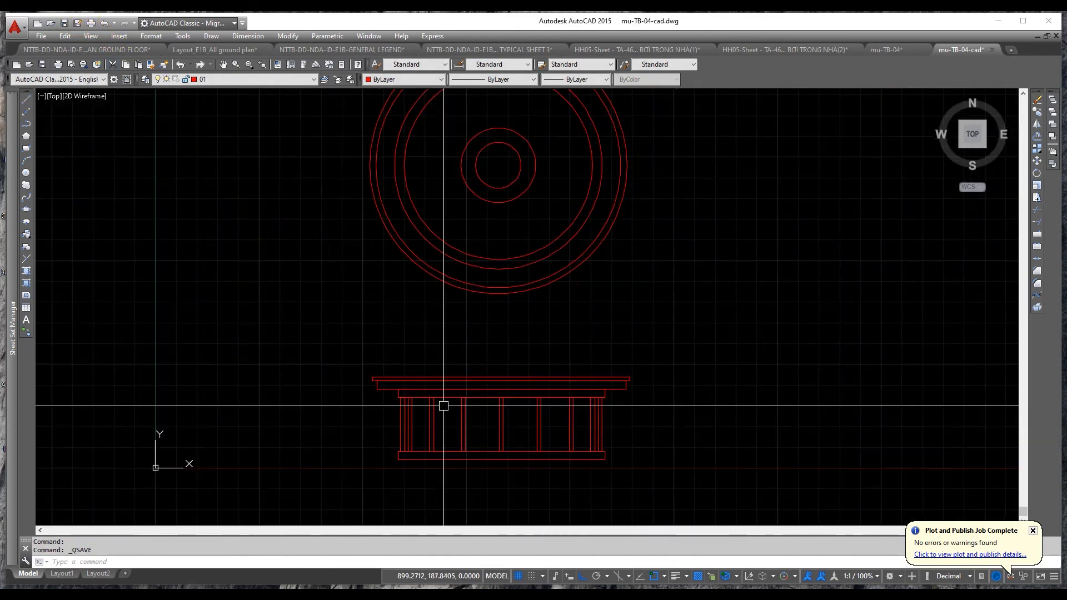
key(Escape)
scroll(444, 411, up, 4)
text(DLI)
key(Return)
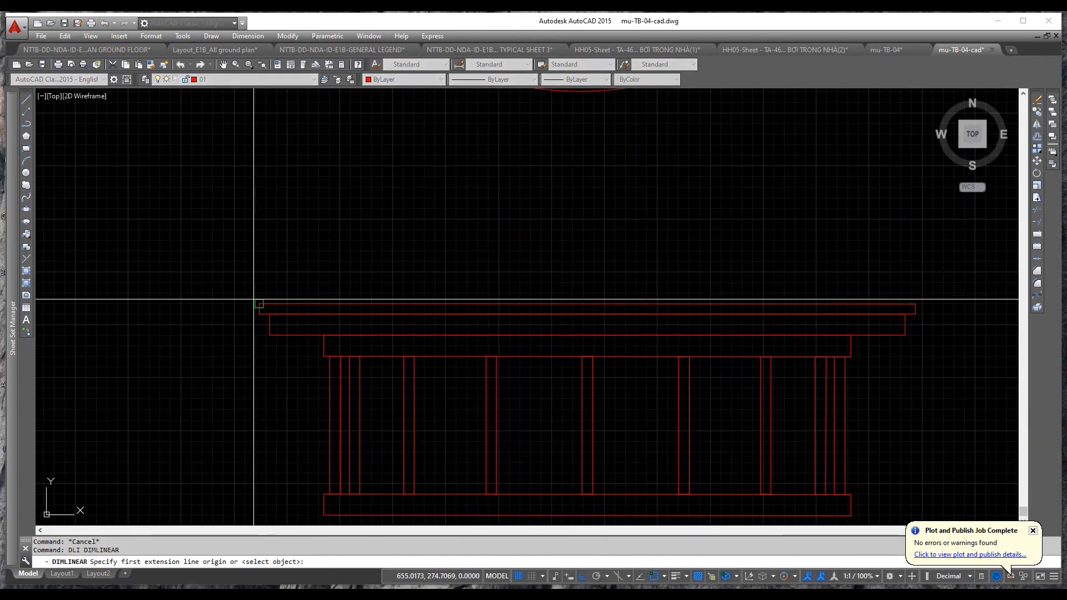
click(259, 304)
click(916, 304)
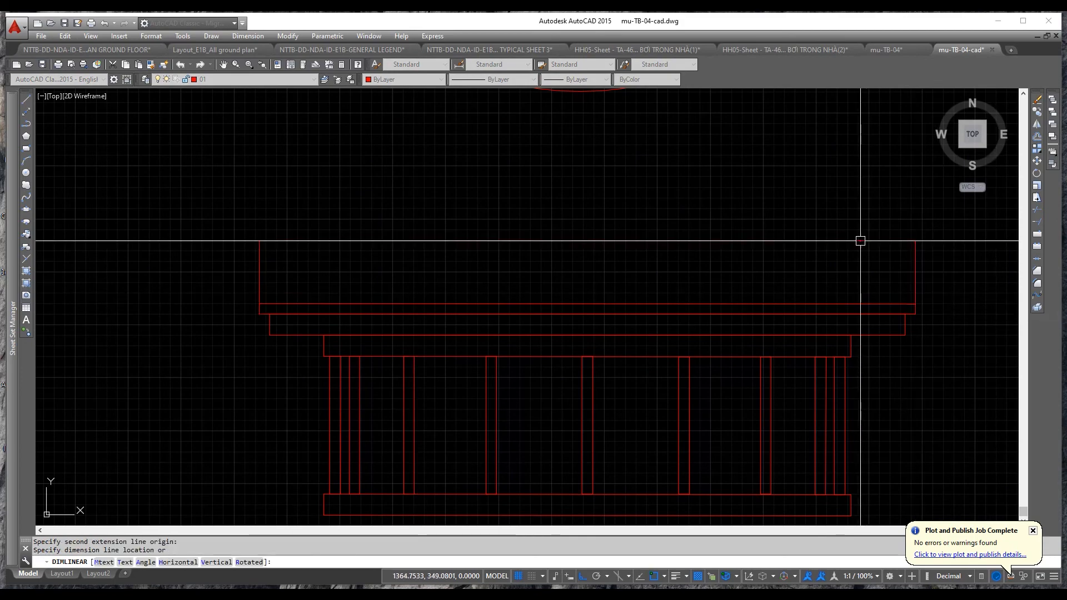
click(860, 241)
key(Escape)
- Read the value of the tabletop width dimension, and erase the dimension
scroll(584, 239, up, 18)
click(538, 239)
scroll(537, 231, down, 4)
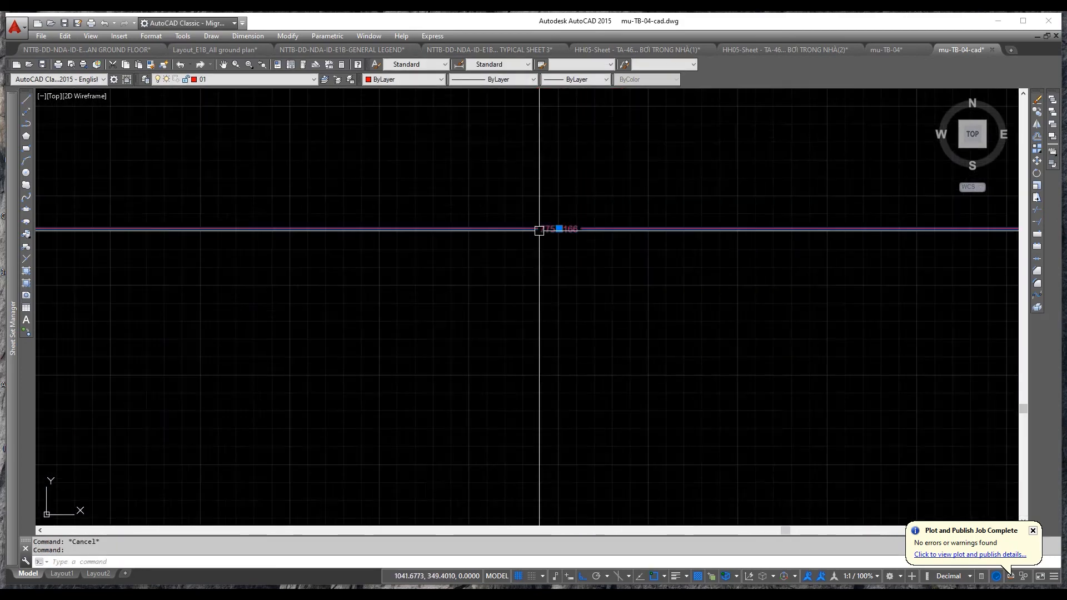
scroll(539, 229, down, 12)
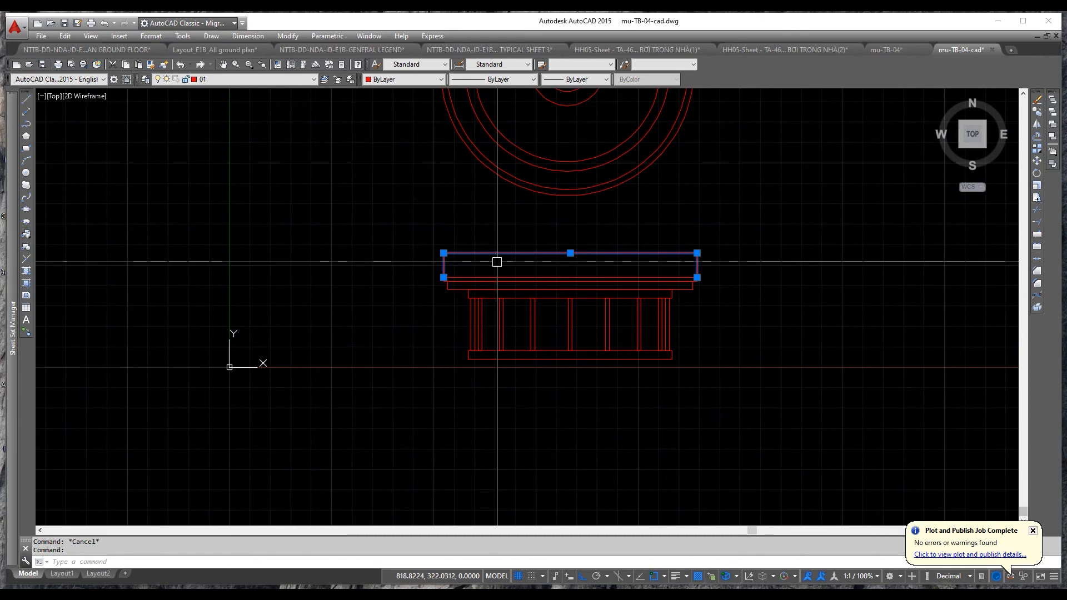
key(Delete)
- Save the drawing with both table views in sight and dismiss the plot and publish notification
scroll(572, 250, down, 6)
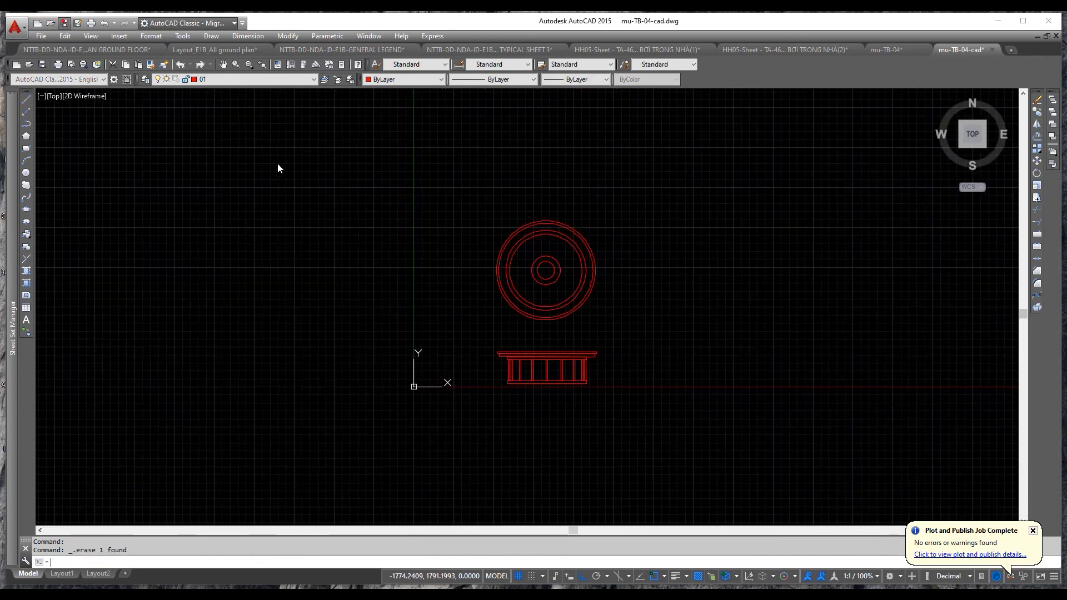
click(1034, 531)
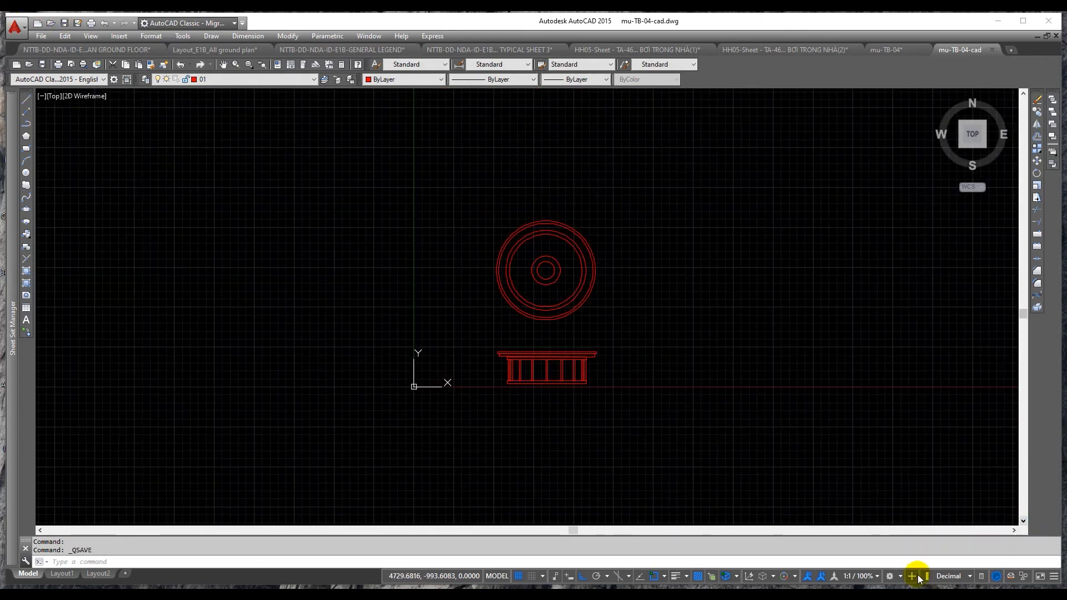